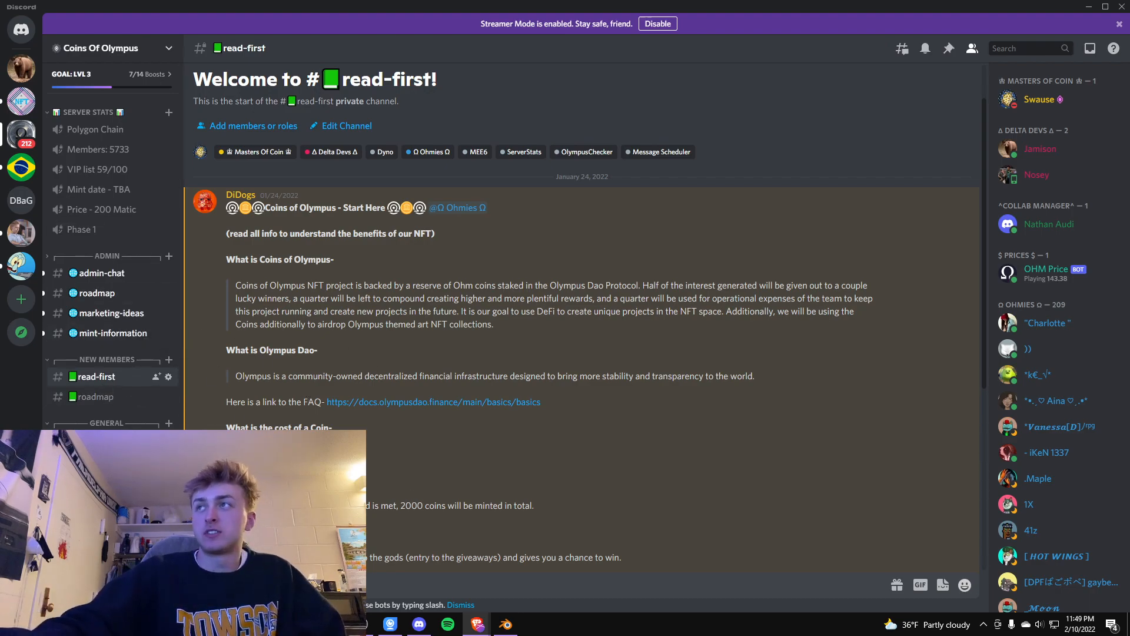
Read through the Coins Of Olympus read-first channel and switch to Blender
scroll(432, 375, "down", 4)
scroll(430, 375, "up", 6)
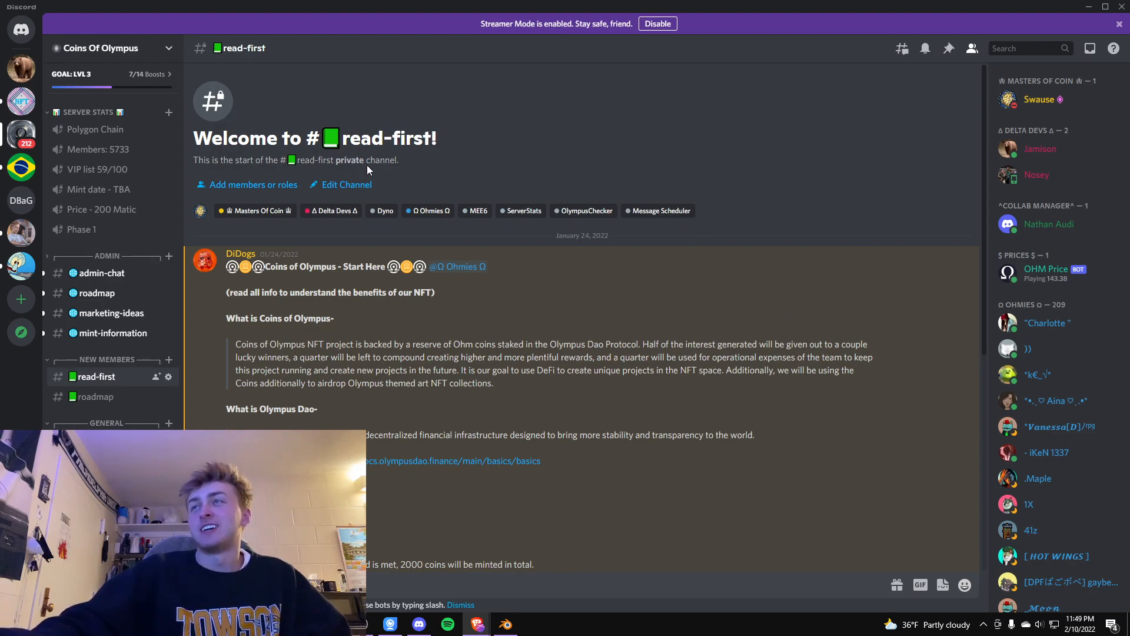
scroll(584, 298, "down", 1)
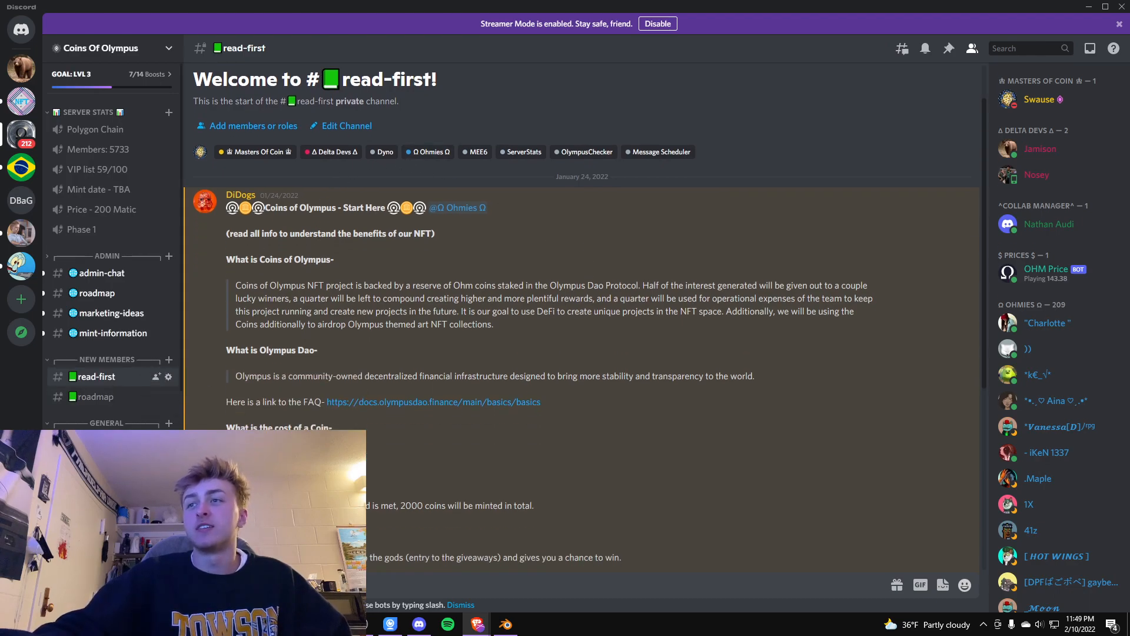
scroll(177, 323, "down", 1)
scroll(177, 347, "up", 1)
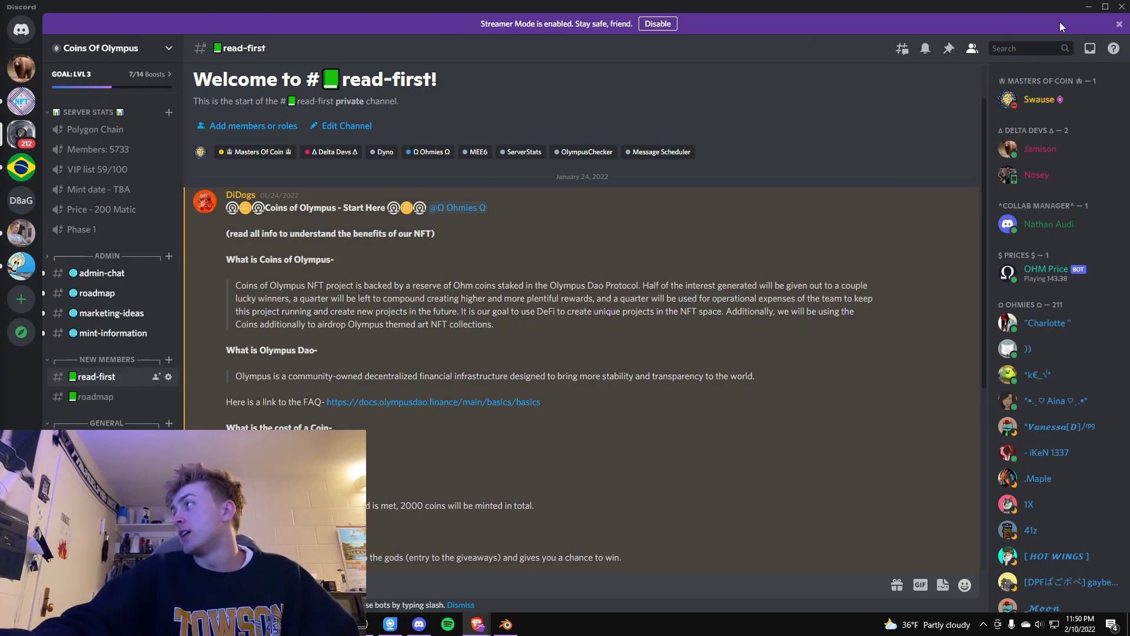
left_click(1089, 7)
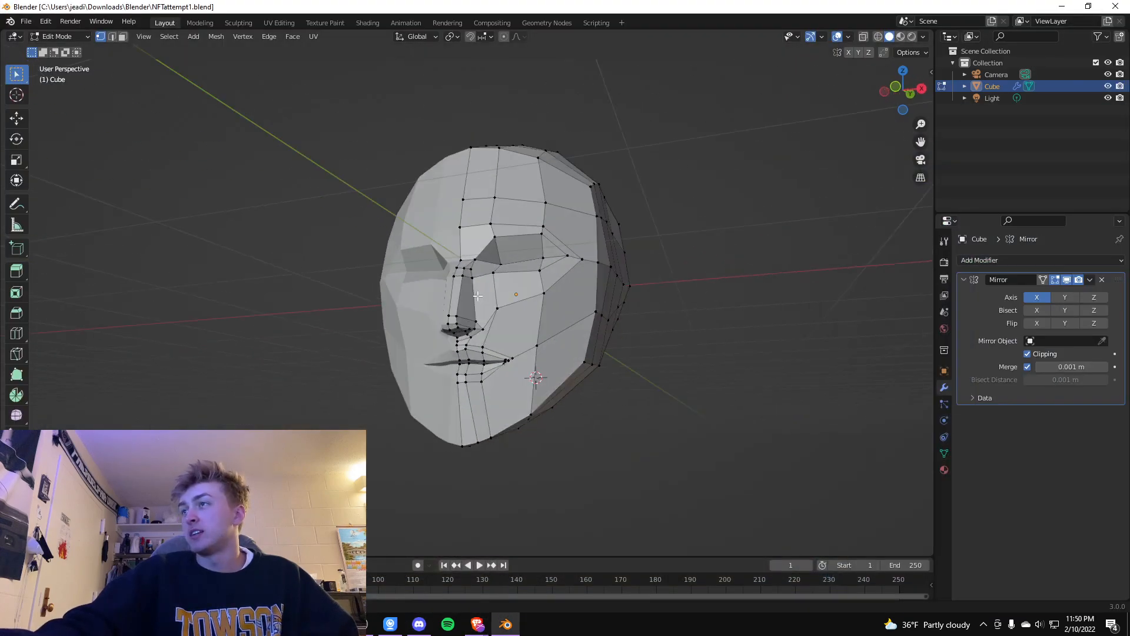
Examine the low-poly head mesh from the front, three-quarter and side views in Edit Mode
middle_click_drag(478, 296, 468, 330)
middle_click_drag(684, 374, 650, 349)
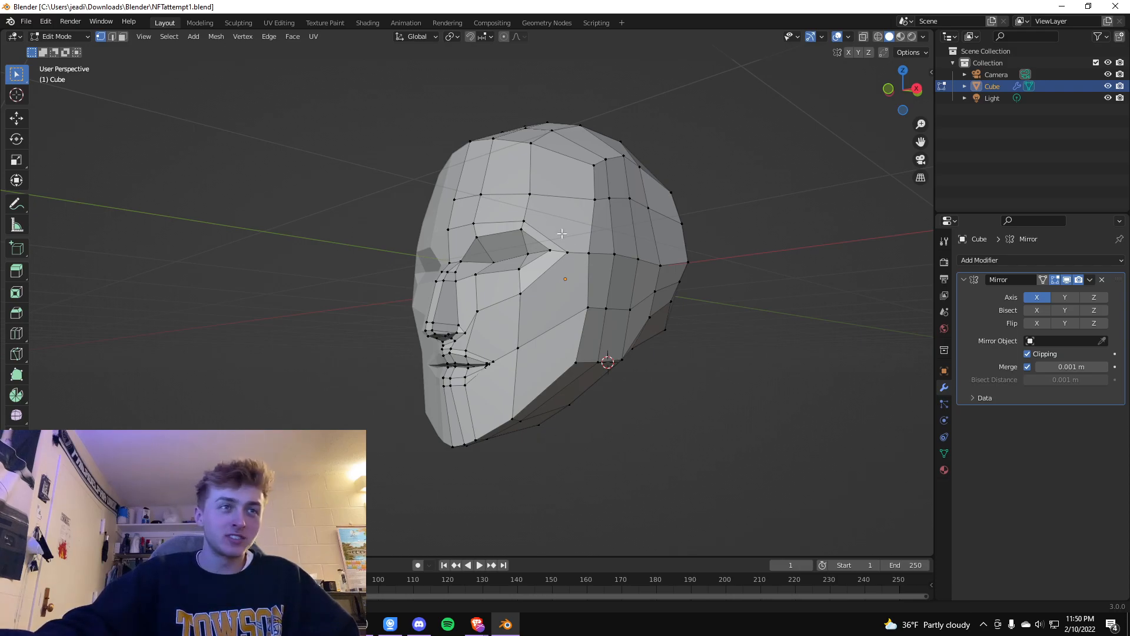
middle_click_drag(607, 249, 645, 256)
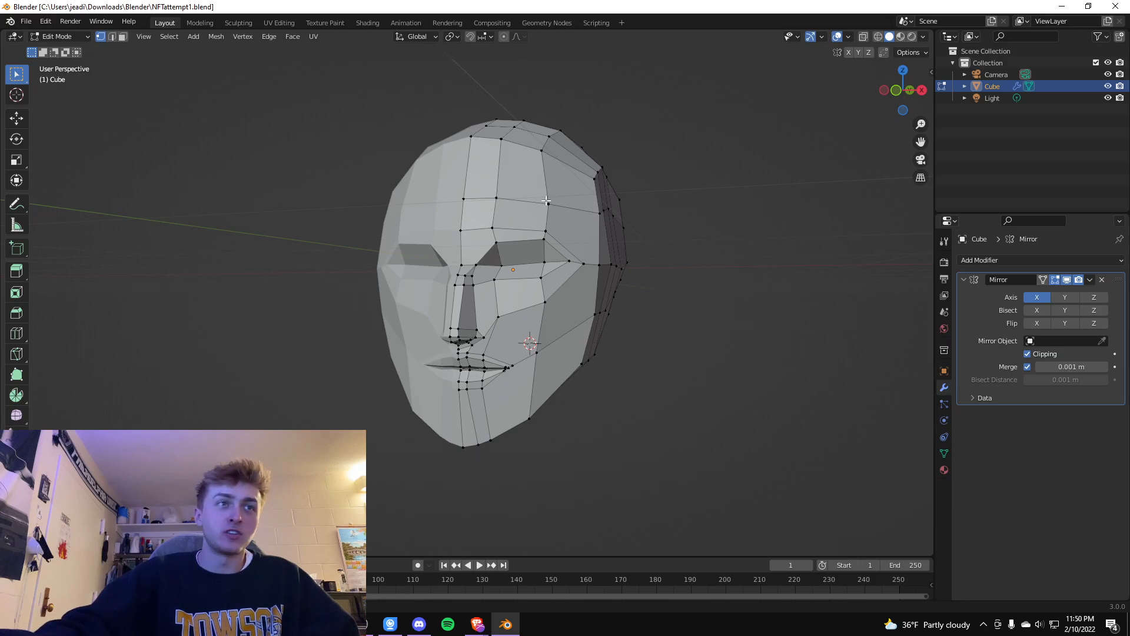
middle_click_drag(547, 200, 513, 215)
scroll(502, 270, "down", 1)
scroll(527, 349, "up", 2)
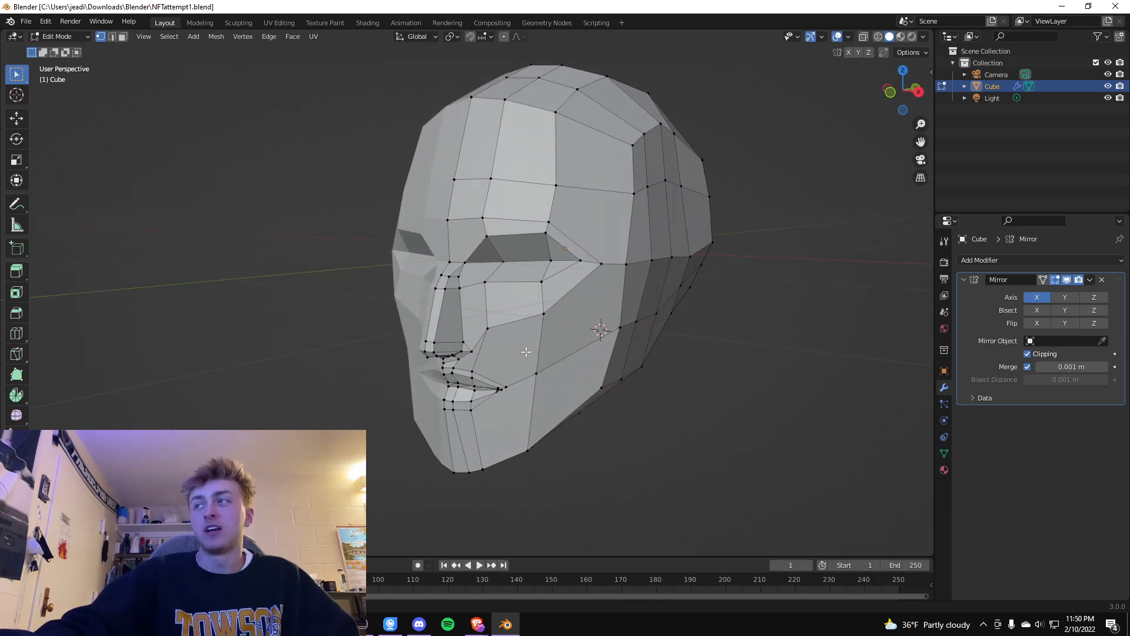
middle_click_drag(628, 461, 568, 429)
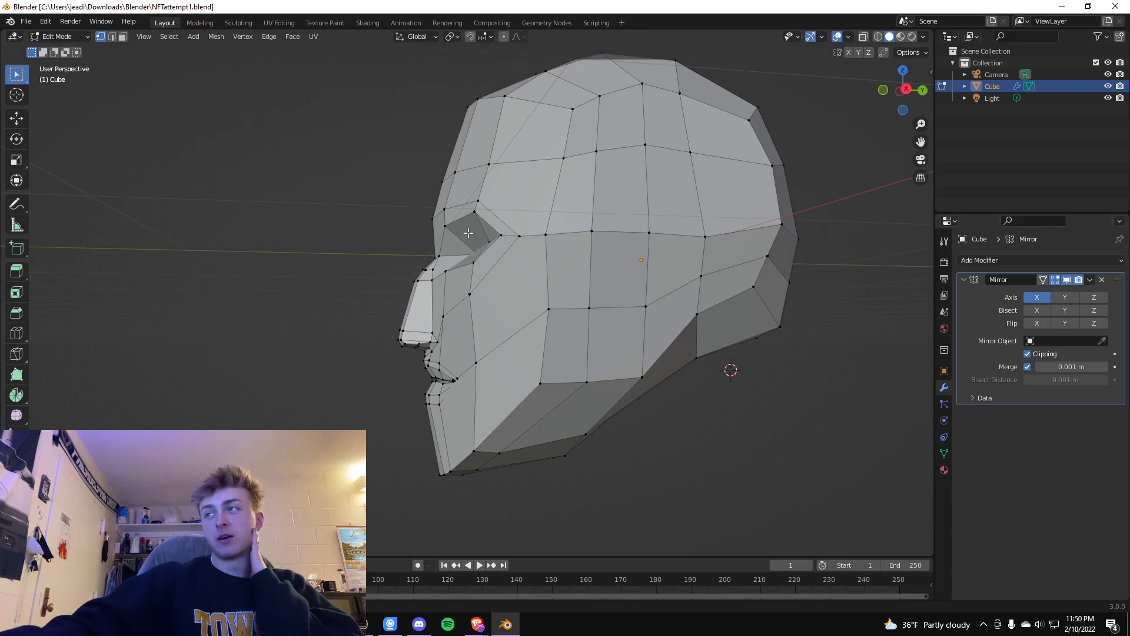
middle_click_drag(369, 210, 632, 365)
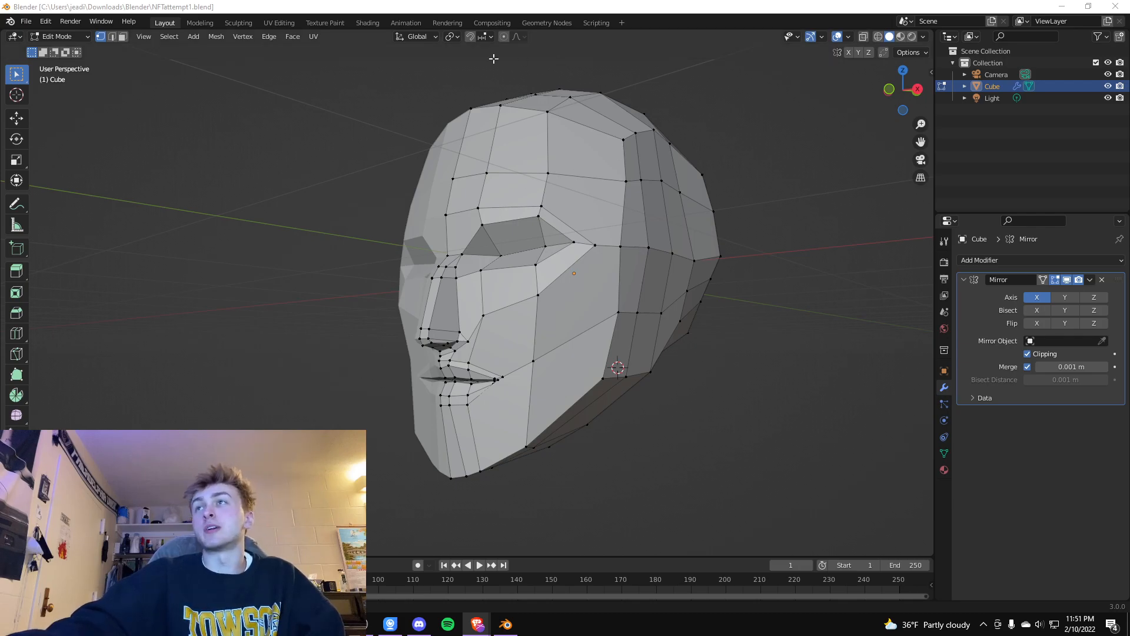
View the head in the Sculpting and Shading workspaces and return to the Layout workspace
left_click(238, 23)
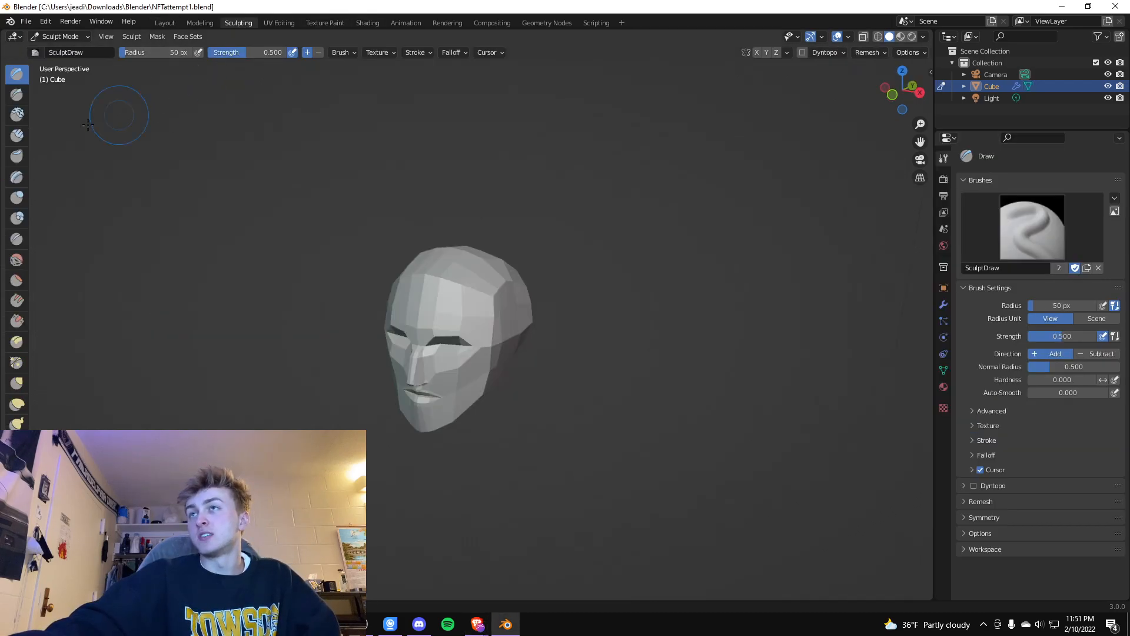
scroll(554, 389, "up", 3)
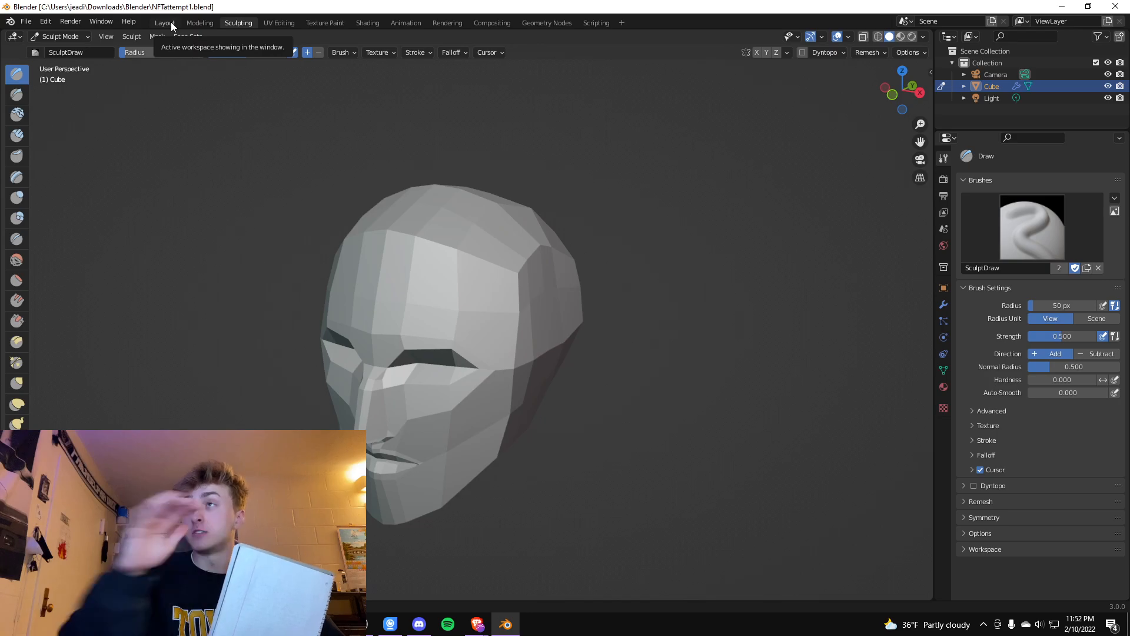
left_click(368, 23)
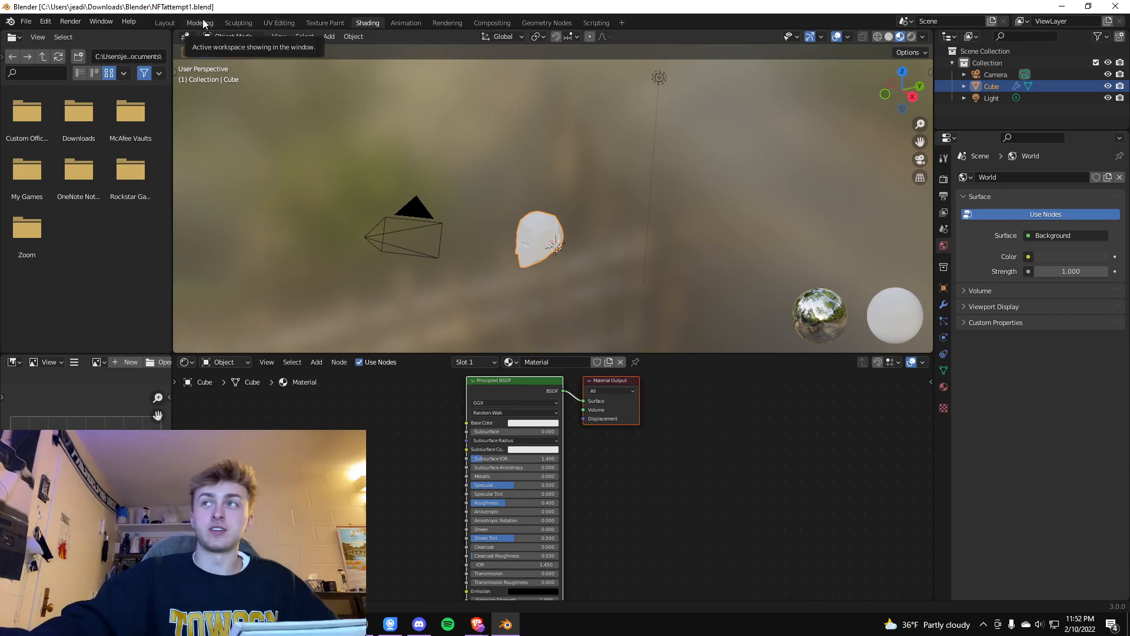
left_click(172, 22)
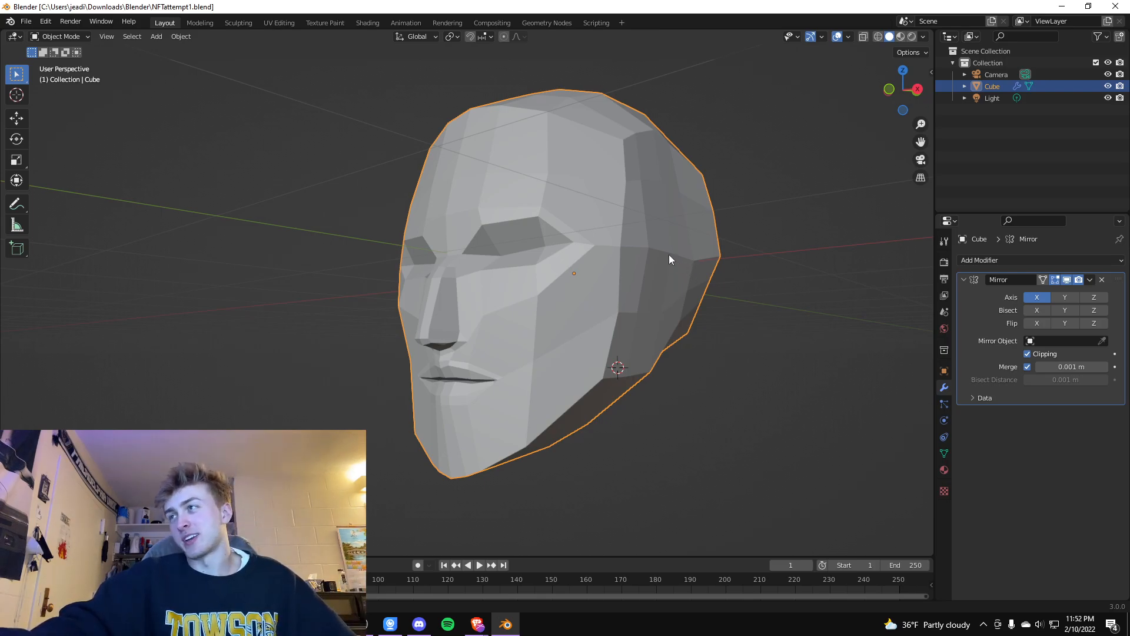
Examine the face of the head in Object Mode, from close up and from the side
middle_click_drag(555, 232, 580, 248)
scroll(612, 265, "up", 4)
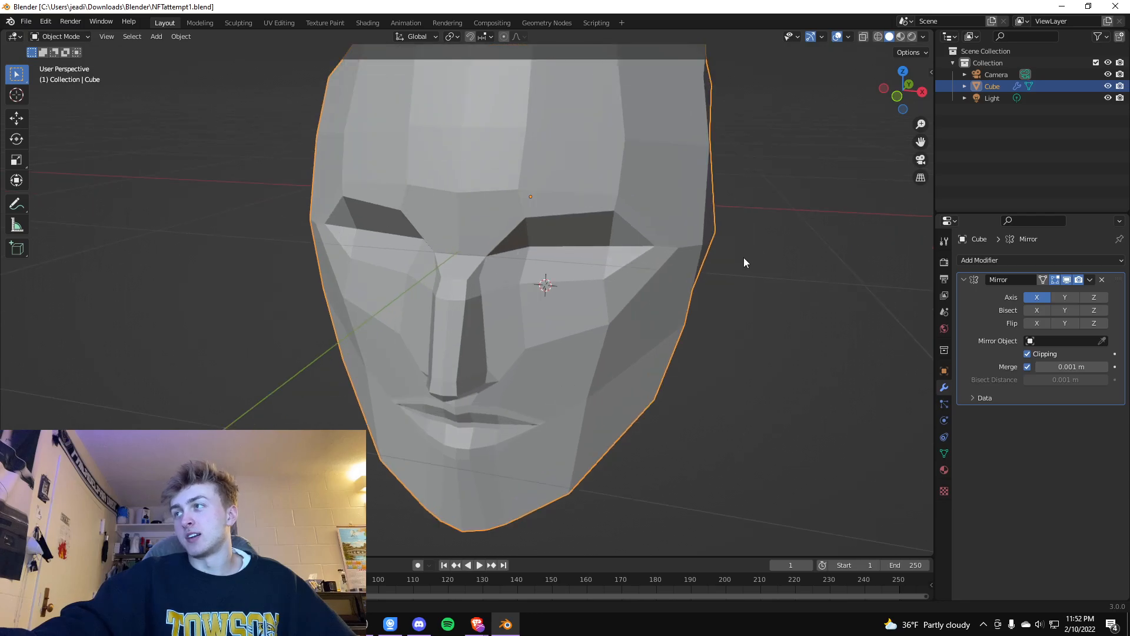
middle_click_drag(722, 174, 672, 144)
scroll(702, 158, "down", 3)
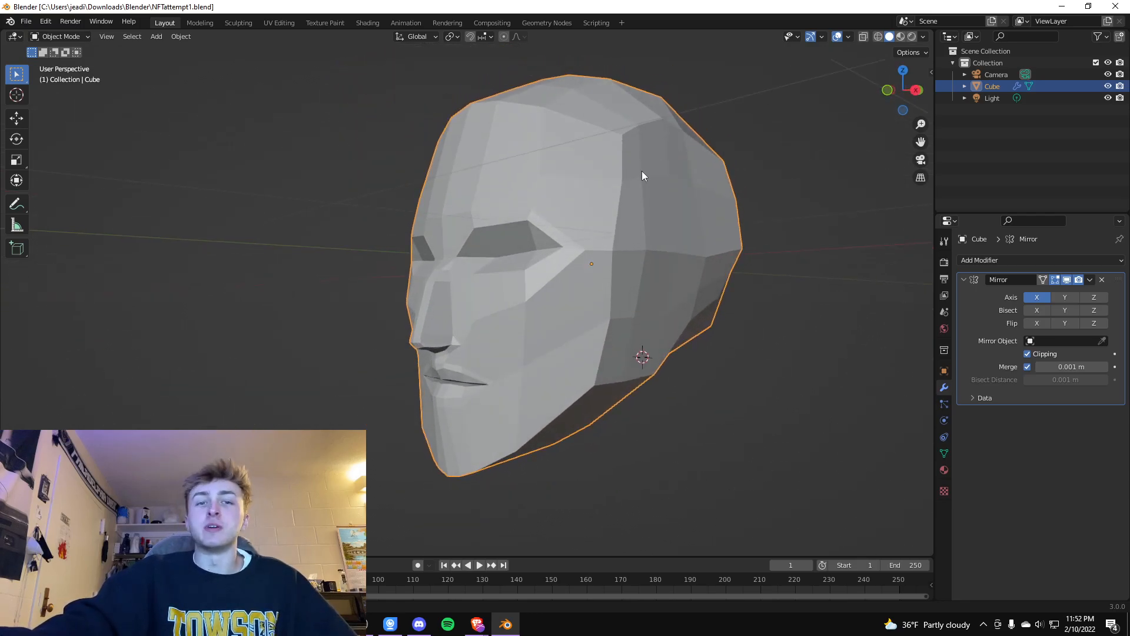
middle_click_drag(267, 192, 319, 200)
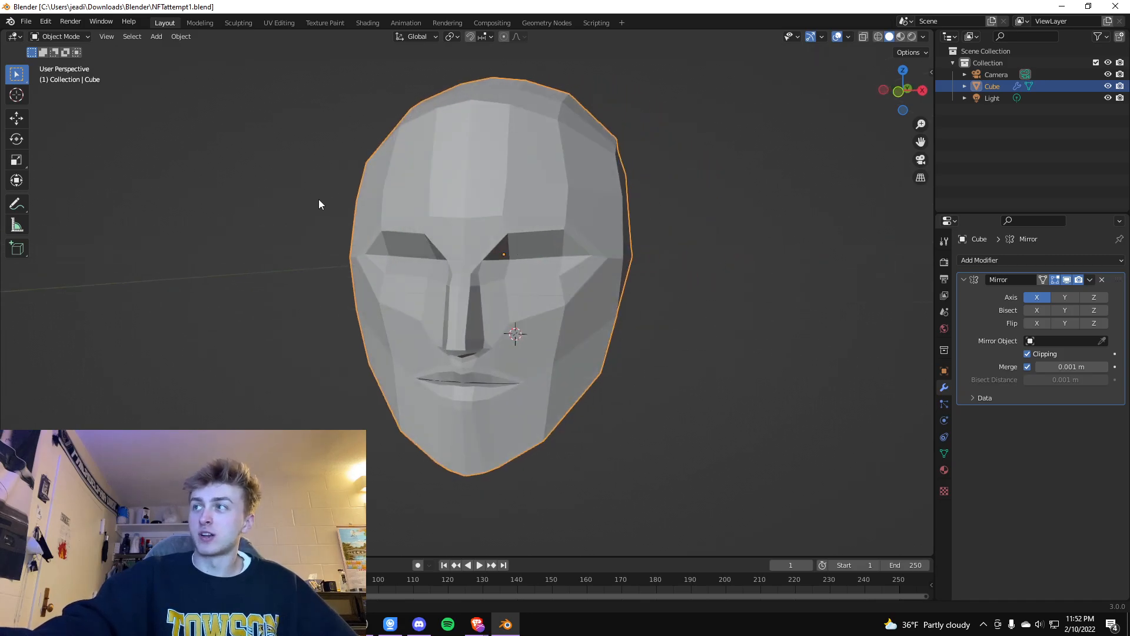
scroll(609, 287, "up", 2)
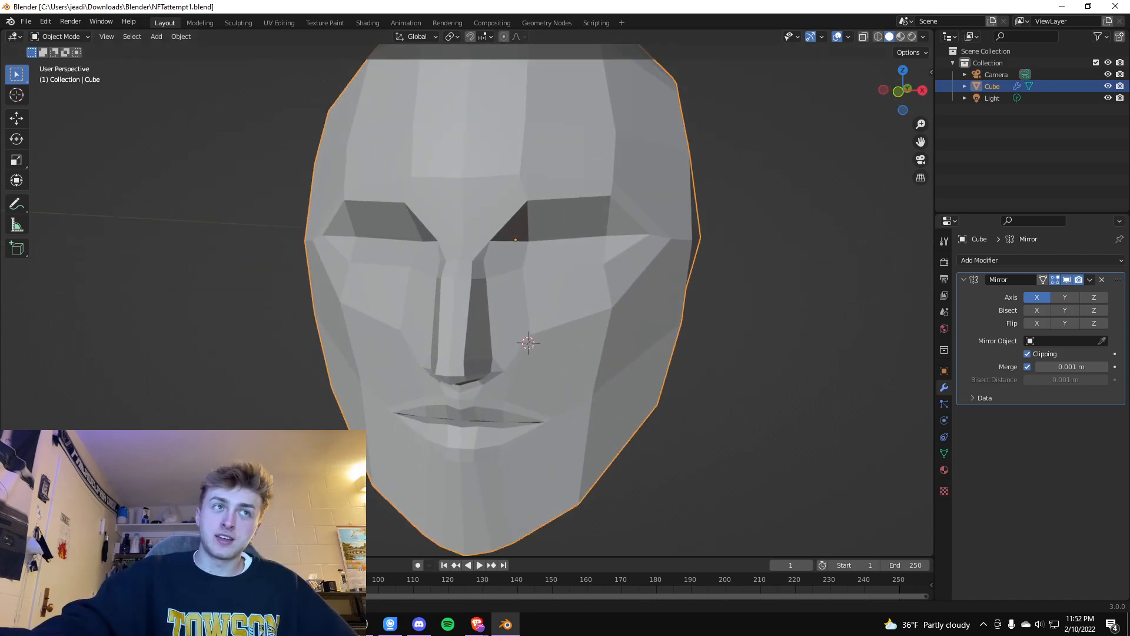
Start a new General file, saving the changes to NFTattempt1.blend
left_click(16, 21)
mouse_move(26, 21)
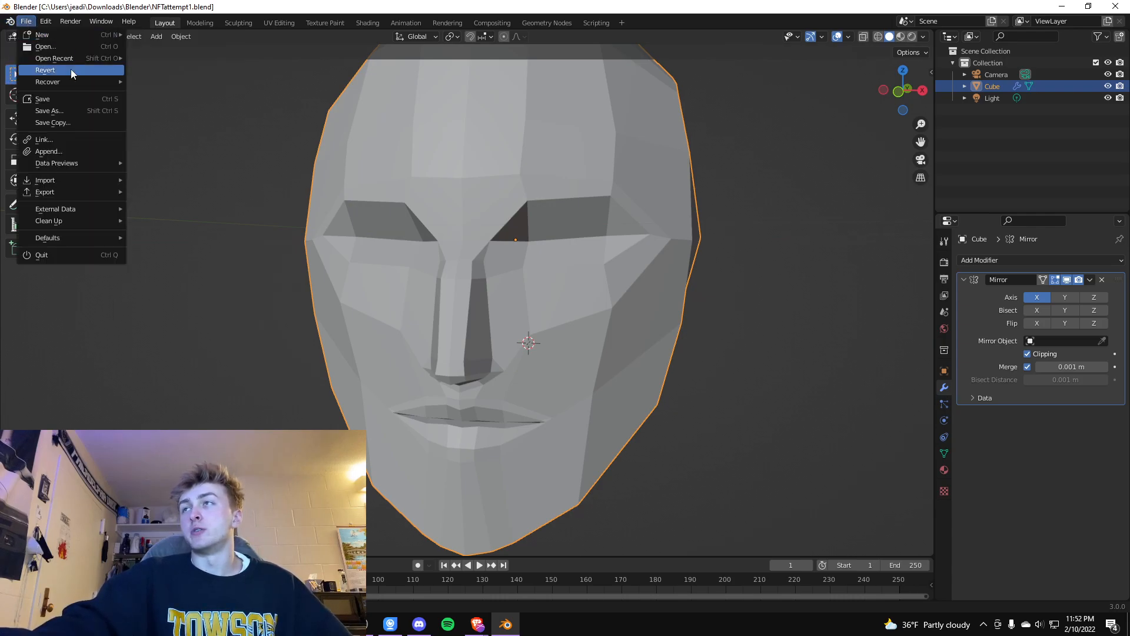
left_click(159, 36)
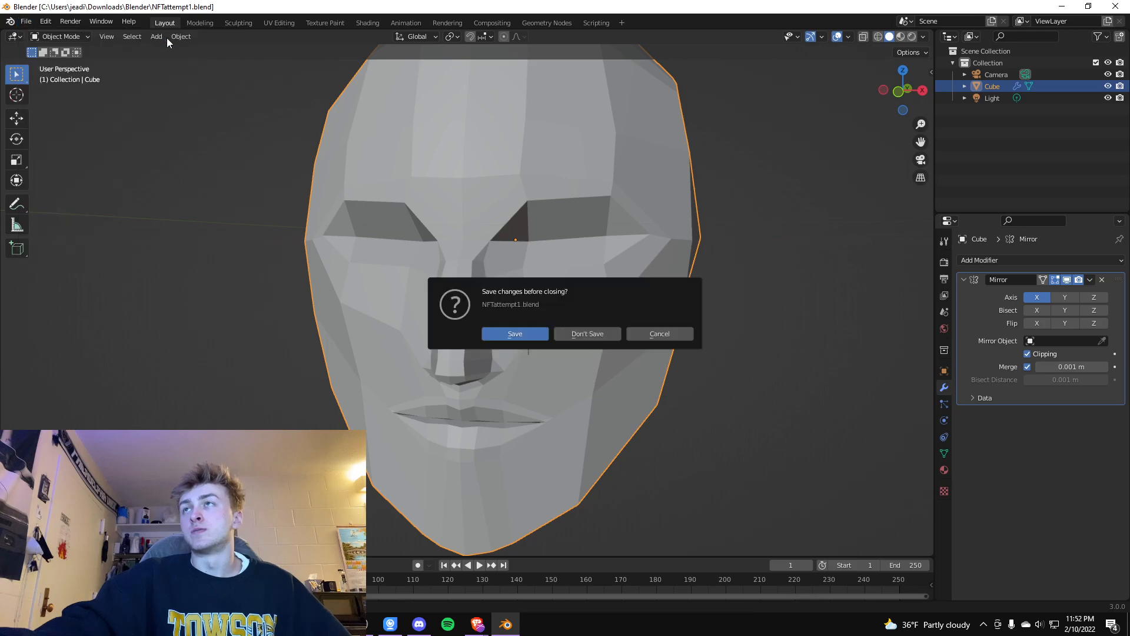
left_click(522, 333)
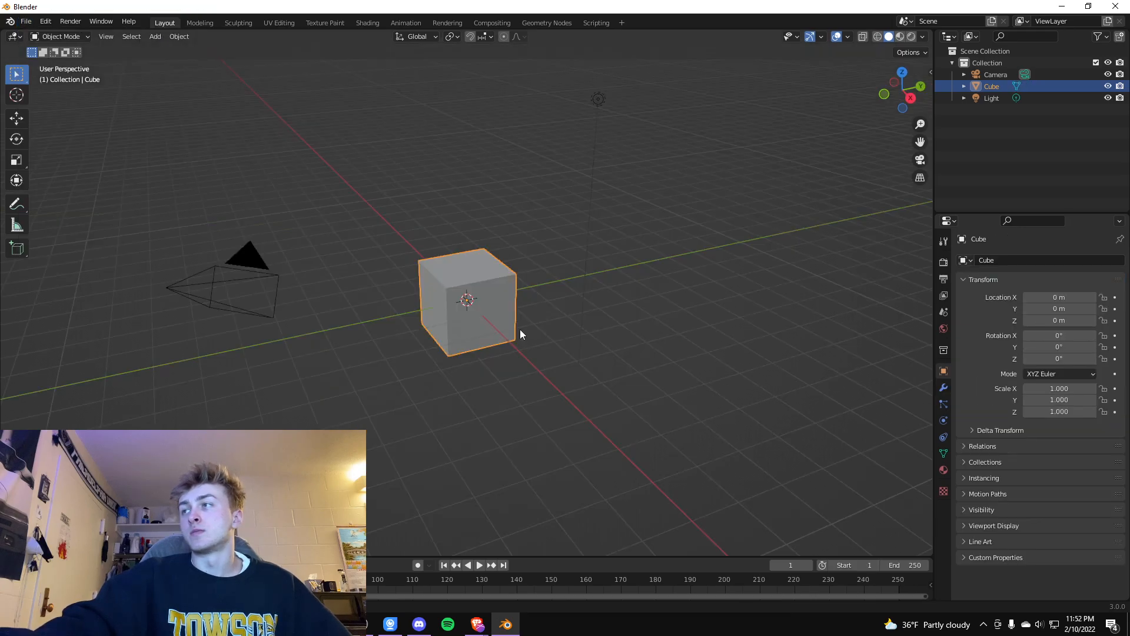
Deselect the default cube and view it from another side
left_click(423, 246)
scroll(647, 247, "up", 3)
middle_click_drag(686, 256, 565, 246)
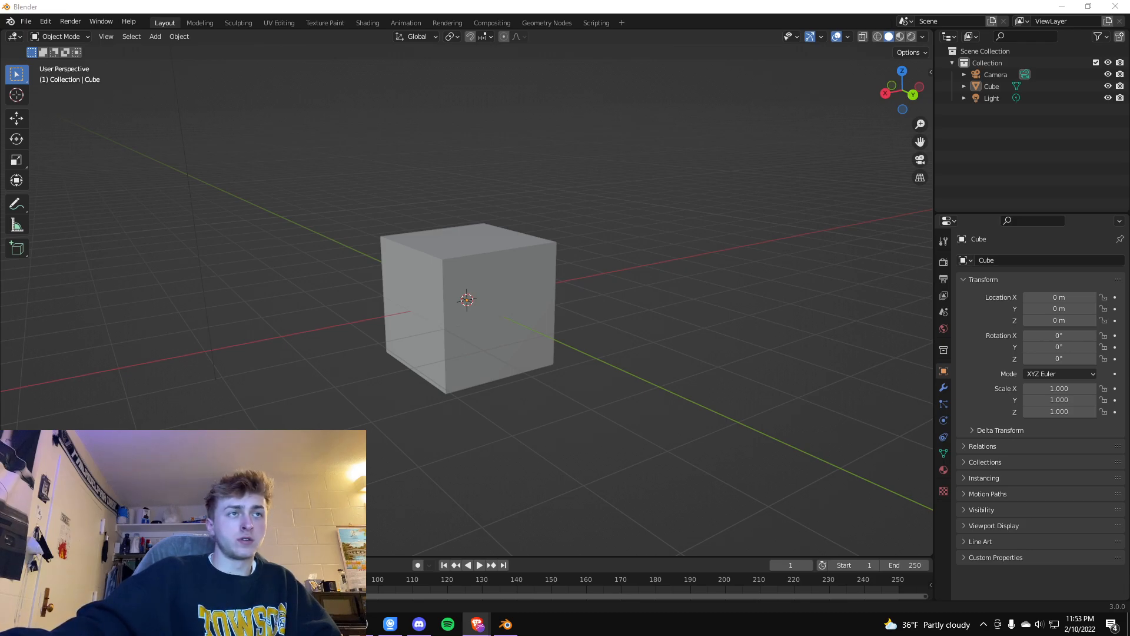
Start a new Sculpting file without saving the untitled cube scene
left_click(25, 21)
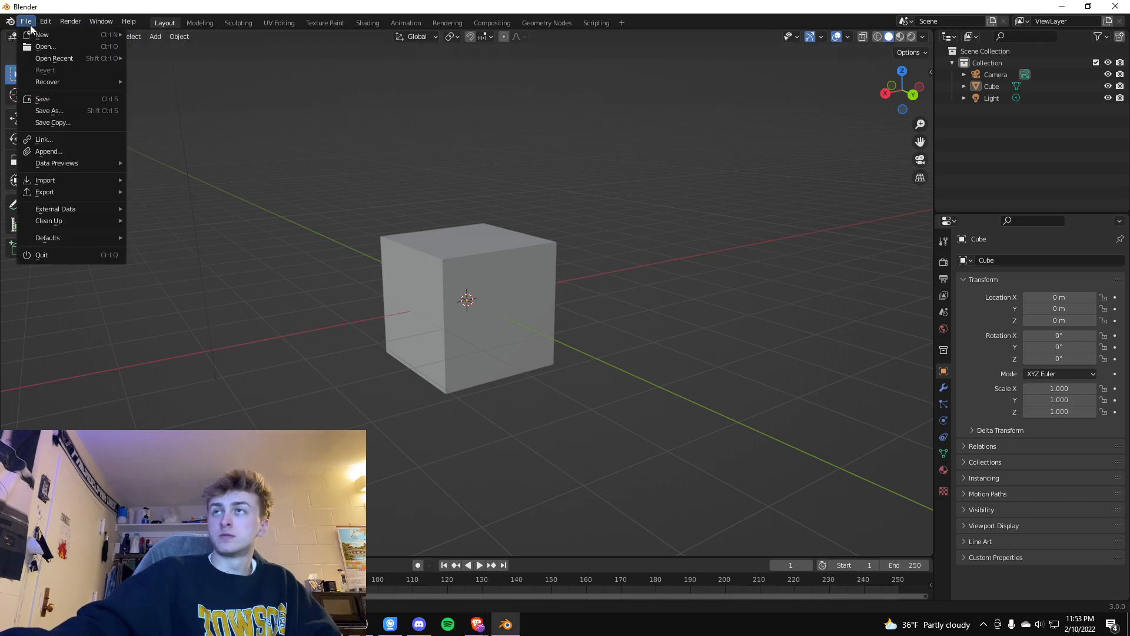
mouse_move(59, 34)
left_click(171, 58)
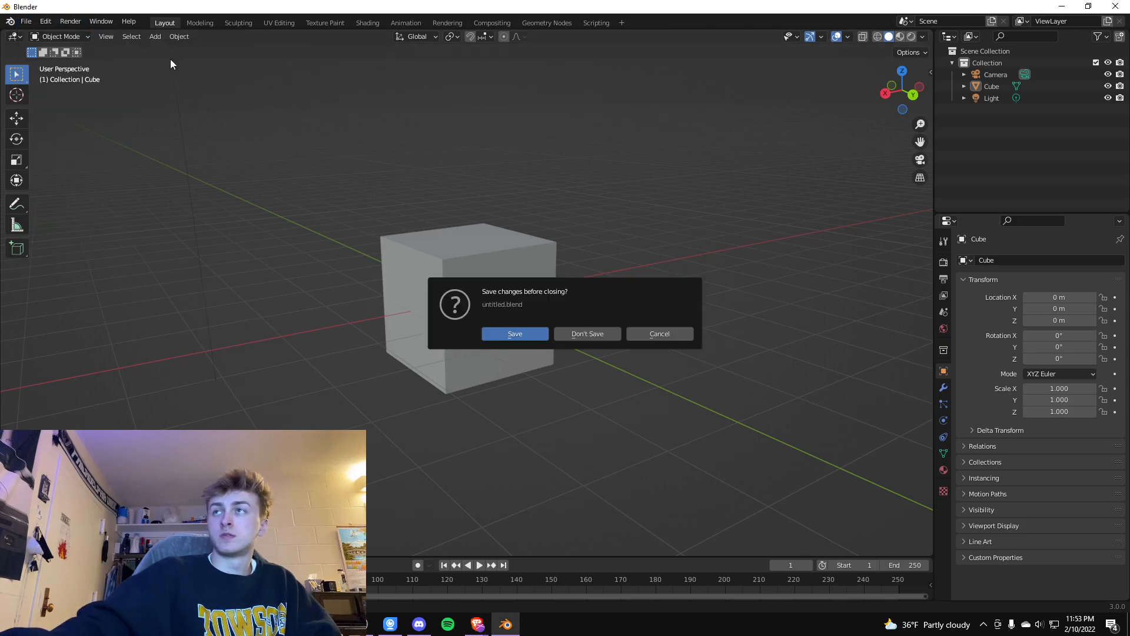
left_click(583, 334)
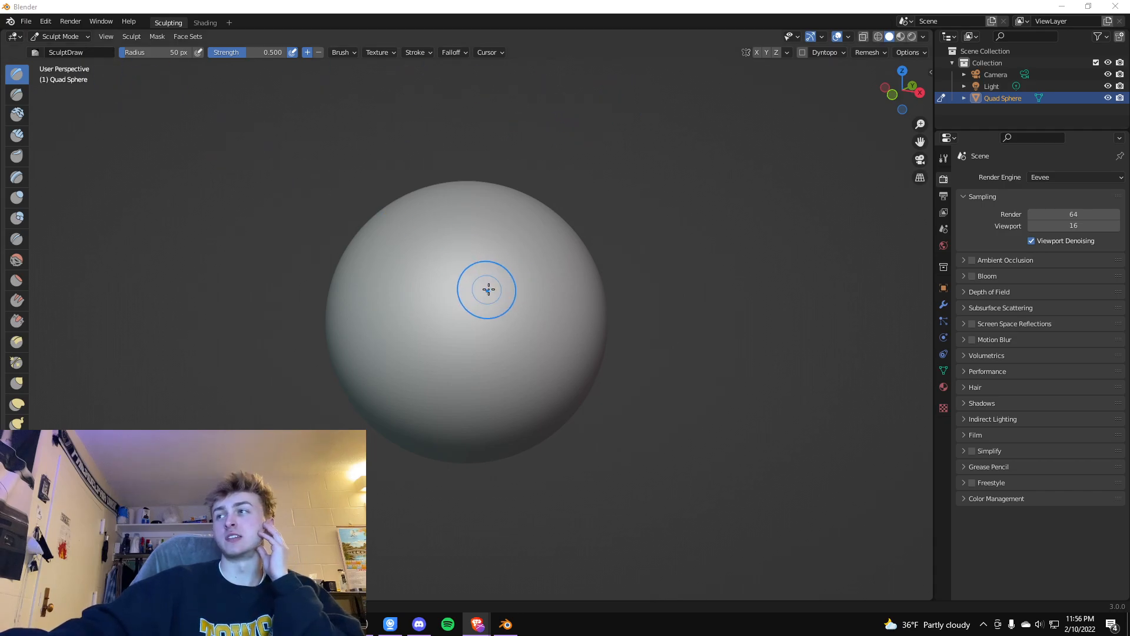
Sculpt a curved raised ridge on the quad sphere with the Draw brush and expand the brush's Symmetry settings
mouse_move(533, 264)
left_mouse_down()
mouse_move(507, 278)
mouse_move(505, 262)
mouse_move(456, 328)
mouse_move(507, 273)
mouse_move(496, 345)
mouse_move(525, 274)
mouse_move(511, 299)
left_mouse_up()
mouse_move(428, 283)
middle_mouse_down()
mouse_move(485, 270)
mouse_move(447, 270)
middle_mouse_up()
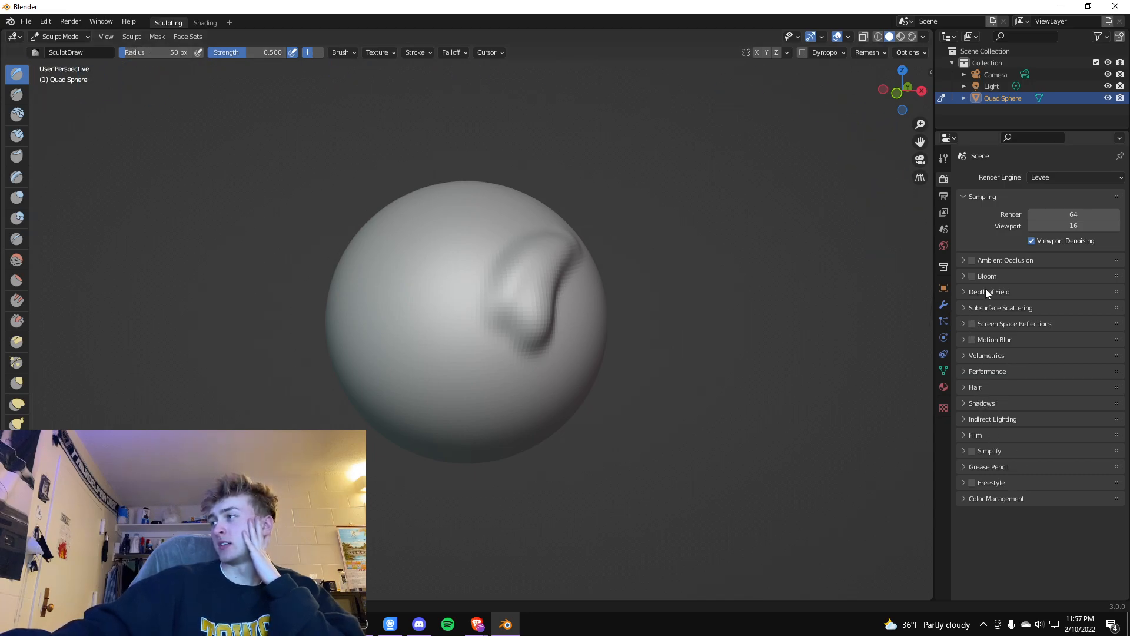
left_click(943, 157)
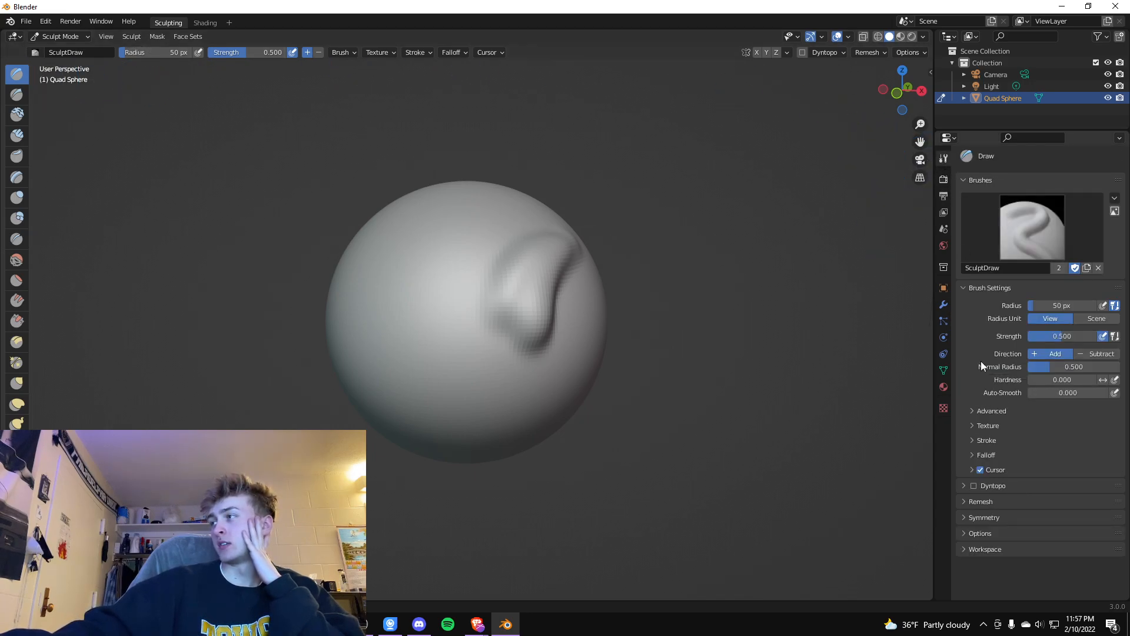
left_click(966, 517)
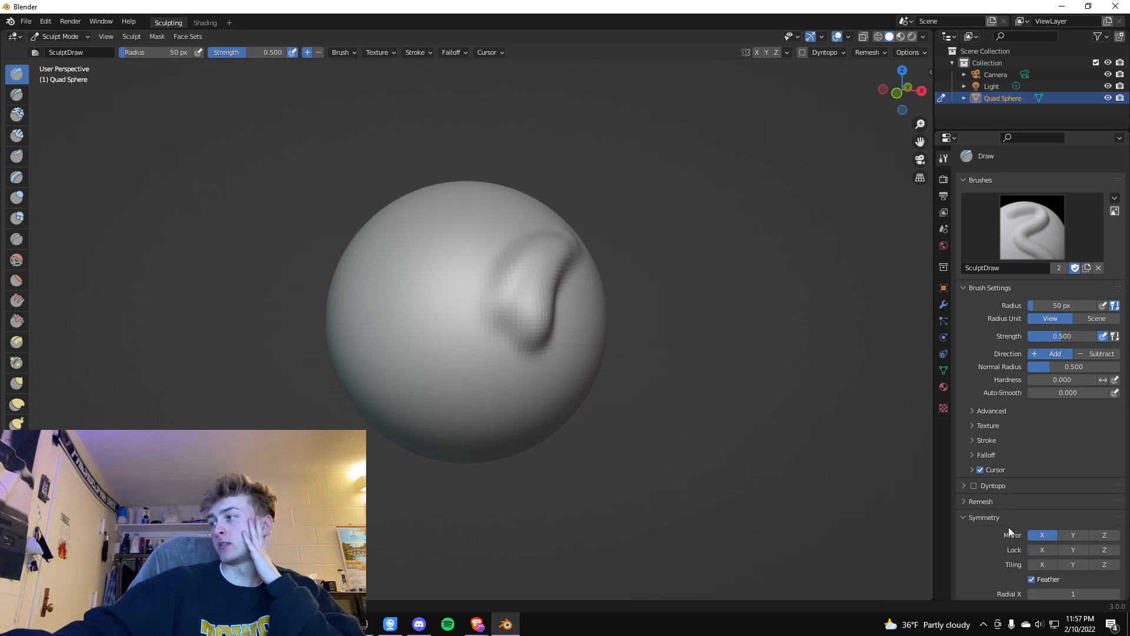
Sculpt raised strokes and mounds across the front of the sphere with X mirroring
mouse_move(473, 307)
left_mouse_down()
mouse_move(447, 314)
mouse_move(459, 271)
mouse_move(353, 298)
mouse_move(461, 250)
mouse_move(504, 308)
mouse_move(512, 302)
mouse_move(424, 388)
mouse_move(388, 353)
mouse_move(412, 330)
mouse_move(474, 323)
left_mouse_up()
scroll(475, 323, "down", 2)
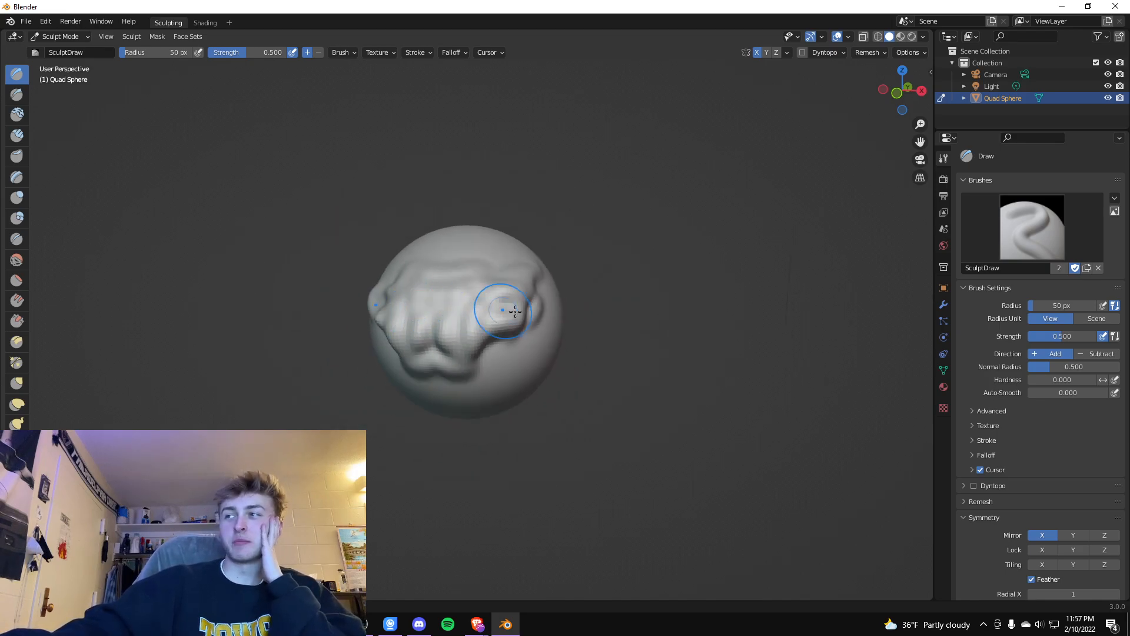
mouse_move(430, 298)
middle_mouse_down()
mouse_move(467, 328)
mouse_move(343, 329)
mouse_move(562, 342)
mouse_move(533, 330)
mouse_move(521, 304)
middle_mouse_up()
scroll(491, 298, "up", 2)
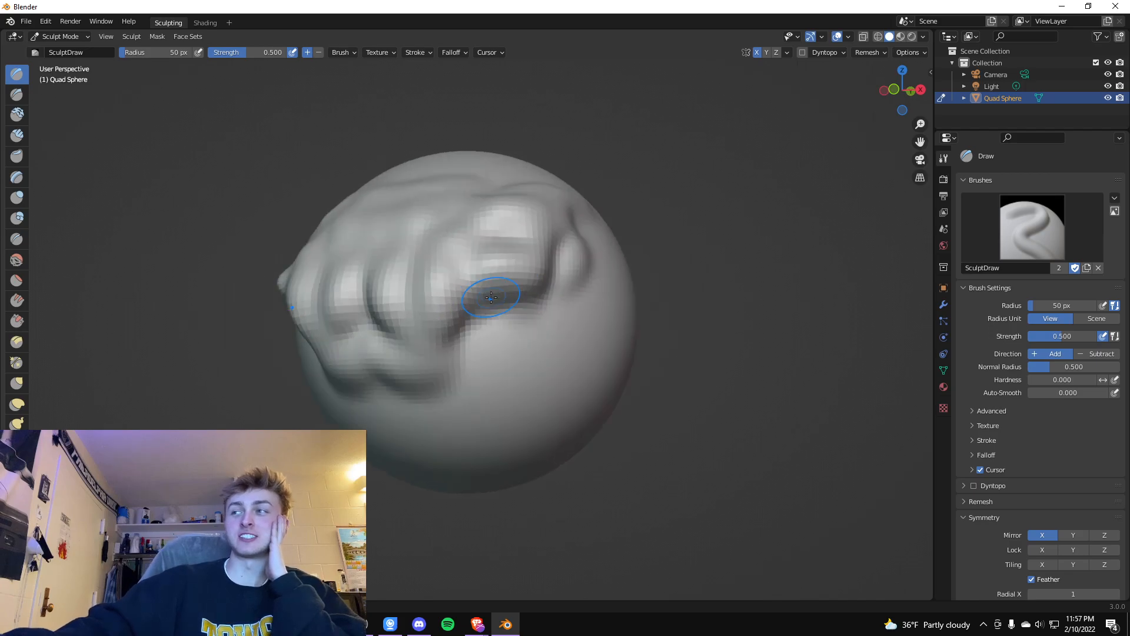
mouse_move(371, 292)
left_mouse_down()
mouse_move(366, 321)
mouse_move(373, 288)
mouse_move(431, 290)
mouse_move(321, 300)
mouse_move(365, 250)
mouse_move(453, 266)
mouse_move(420, 374)
mouse_move(436, 247)
mouse_move(422, 220)
mouse_move(454, 202)
mouse_move(442, 208)
mouse_move(427, 328)
mouse_move(466, 350)
mouse_move(495, 306)
mouse_move(454, 344)
mouse_move(495, 300)
mouse_move(509, 330)
mouse_move(458, 422)
mouse_move(412, 430)
mouse_move(355, 367)
mouse_move(576, 333)
mouse_move(524, 383)
left_mouse_up()
Enable Y and Z mirroring in addition to X and sculpt more raised strokes on the front of the sphere
left_click(1063, 537)
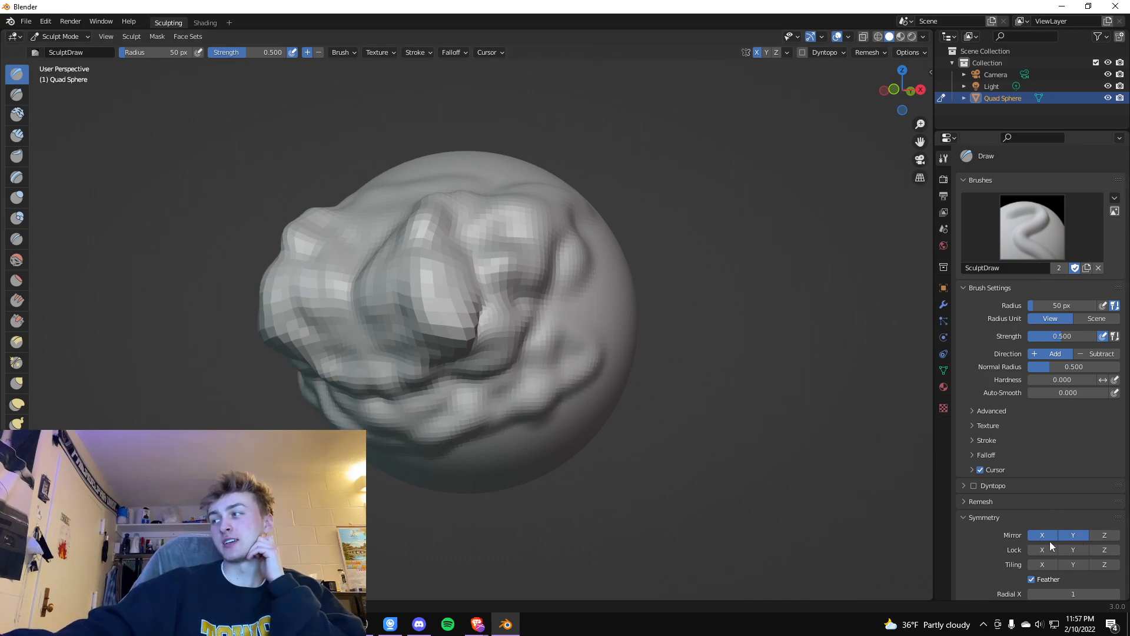
mouse_move(429, 439)
left_mouse_down()
mouse_move(354, 392)
mouse_move(580, 353)
mouse_move(544, 327)
mouse_move(465, 393)
mouse_move(468, 420)
mouse_move(510, 312)
left_mouse_up()
left_click(1105, 534)
mouse_move(441, 391)
left_mouse_down()
mouse_move(500, 353)
mouse_move(459, 390)
mouse_move(542, 318)
mouse_move(568, 403)
mouse_move(483, 453)
mouse_move(496, 363)
mouse_move(496, 380)
mouse_move(517, 359)
mouse_move(441, 377)
mouse_move(465, 383)
mouse_move(448, 406)
mouse_move(482, 412)
left_mouse_up()
scroll(475, 409, "down", 5)
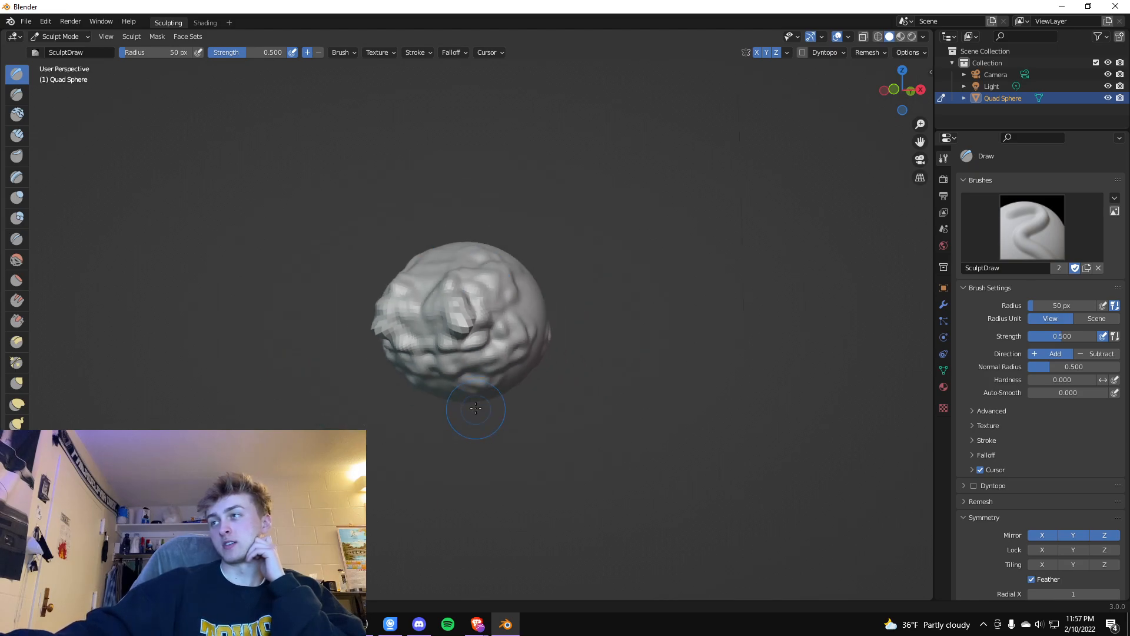
Sculpt the back of the sphere and build up a thick vertical band along its side with X, Y and Z mirroring
middle_click_drag(642, 341, 432, 388)
mouse_move(432, 389)
left_mouse_down()
mouse_move(465, 318)
mouse_move(467, 348)
mouse_move(504, 301)
left_mouse_up()
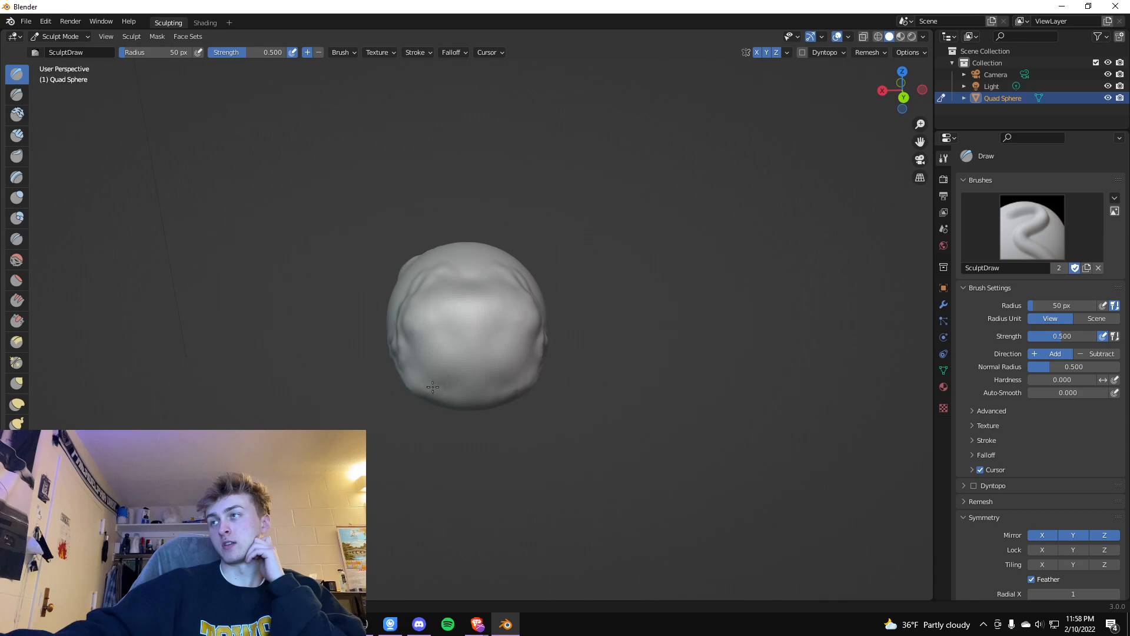
mouse_move(453, 303)
middle_mouse_down()
mouse_move(479, 308)
mouse_move(463, 294)
middle_mouse_up()
scroll(462, 295, "down", 2)
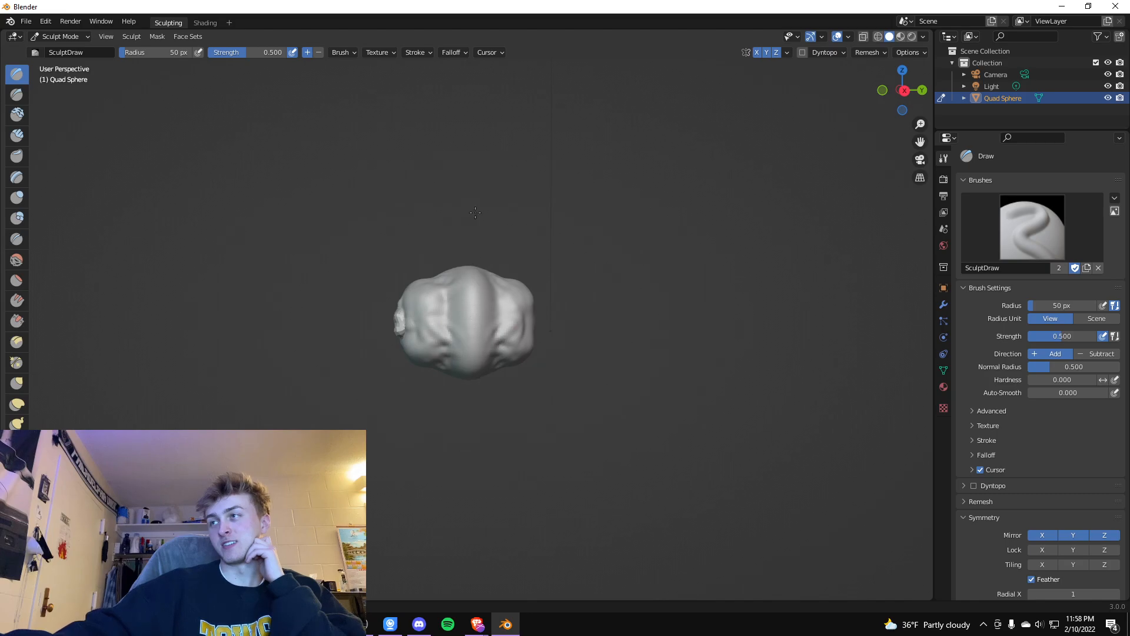
left_click_drag(474, 331, 475, 375)
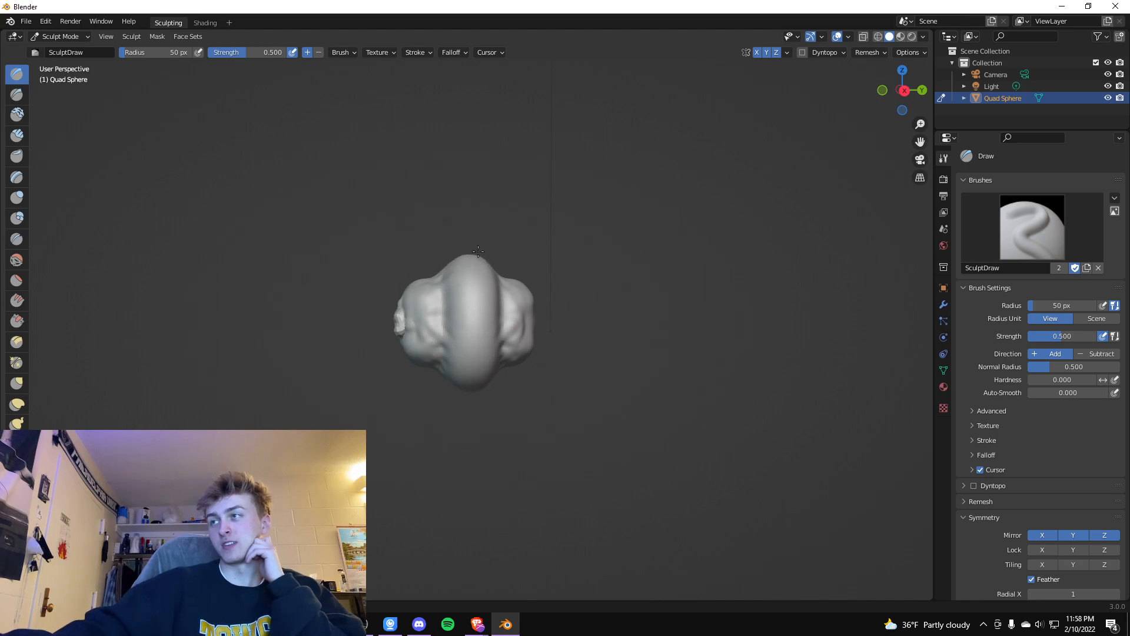
mouse_move(469, 358)
middle_mouse_down()
mouse_move(467, 328)
mouse_move(393, 320)
mouse_move(542, 330)
mouse_move(651, 373)
mouse_move(651, 361)
middle_mouse_up()
scroll(551, 356, "up", 4)
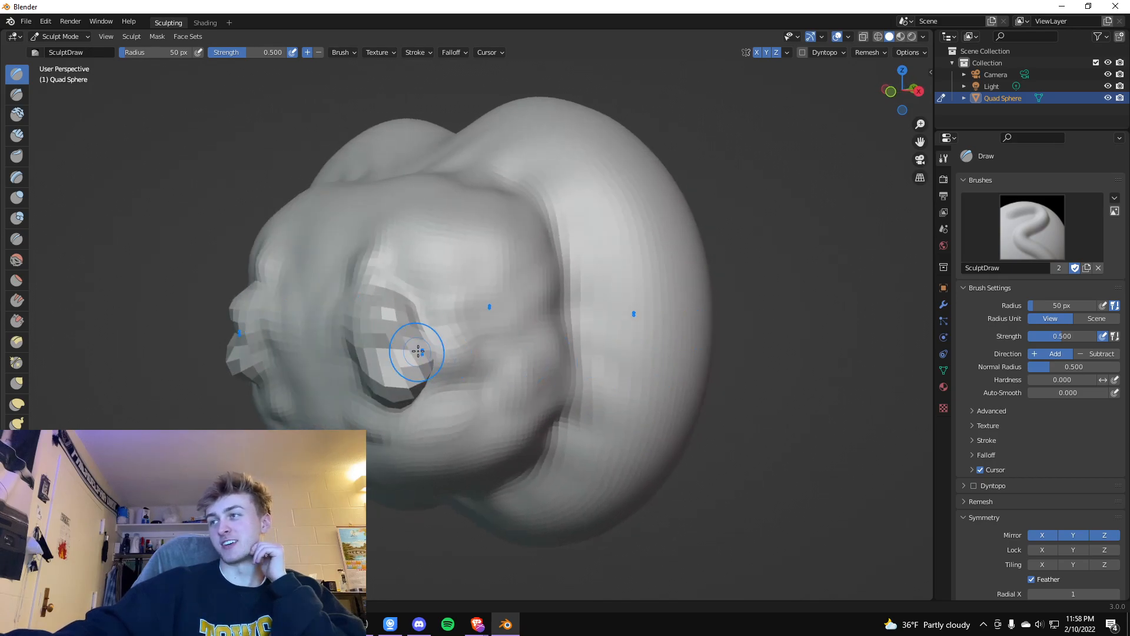
Sculpt another raised stroke along the side of the sphere and turn off Y and Z mirroring, keeping only X
mouse_move(450, 326)
left_mouse_down()
mouse_move(565, 342)
mouse_move(485, 339)
left_mouse_up()
left_click(1097, 538)
left_click(1079, 538)
left_click(1054, 538)
left_click(1054, 538)
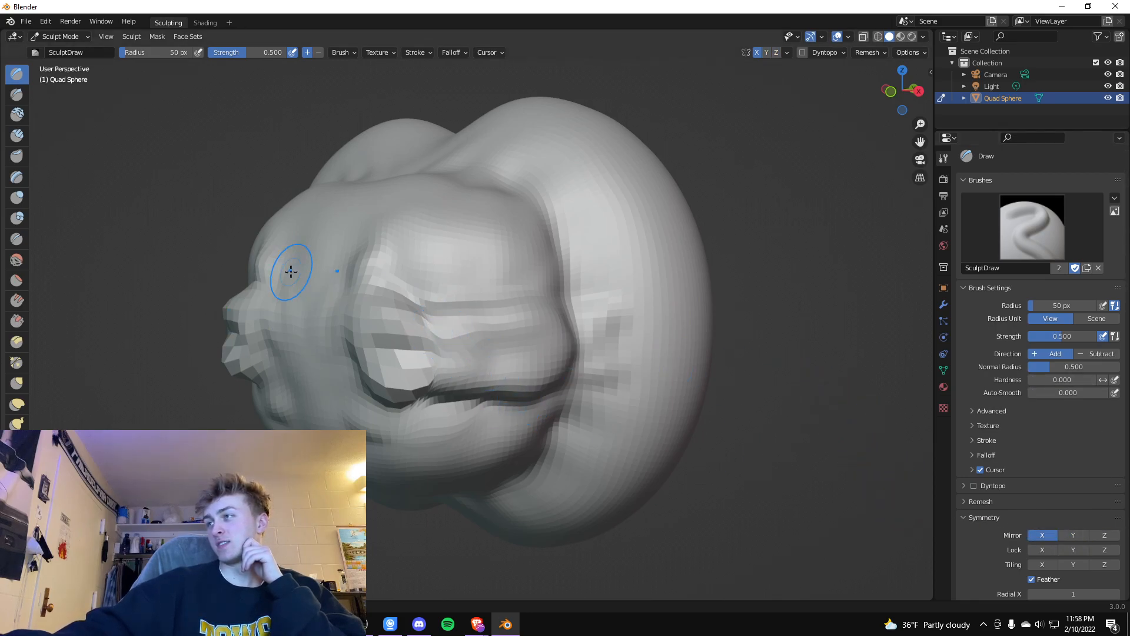
Sculpt raised strokes across the front of the sphere with only X mirroring enabled
middle_click_drag(412, 348, 449, 338)
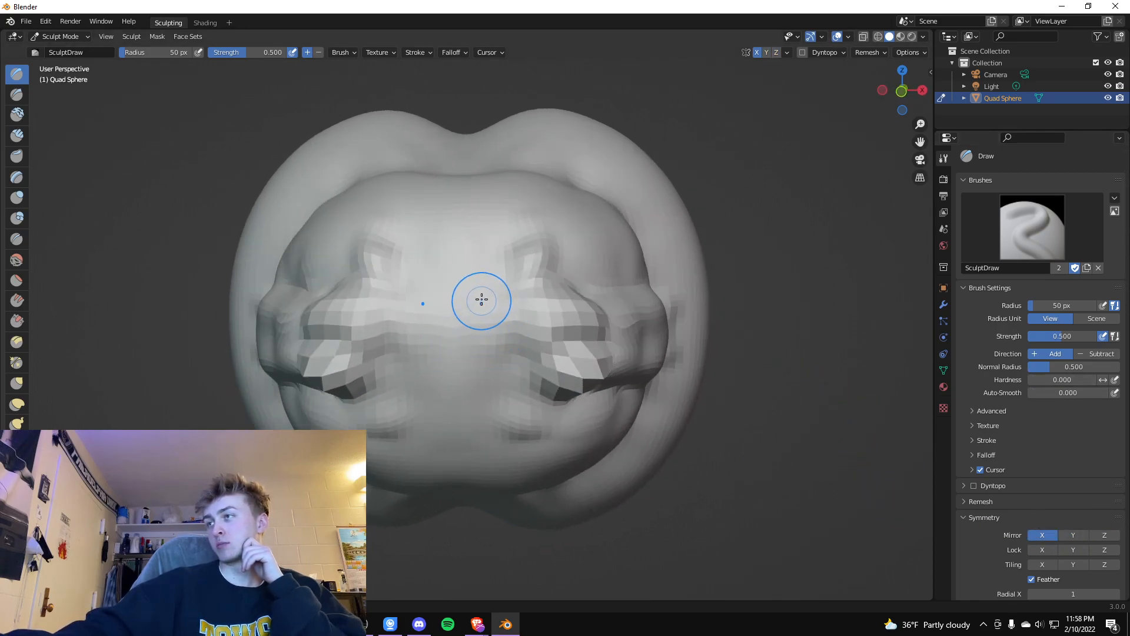
mouse_move(504, 404)
left_mouse_down()
mouse_move(511, 359)
mouse_move(580, 409)
mouse_move(621, 312)
mouse_move(608, 328)
mouse_move(645, 333)
mouse_move(645, 347)
mouse_move(656, 339)
left_mouse_up()
mouse_move(656, 338)
middle_mouse_down()
mouse_move(548, 328)
mouse_move(618, 339)
middle_mouse_up()
scroll(560, 325, "down", 3)
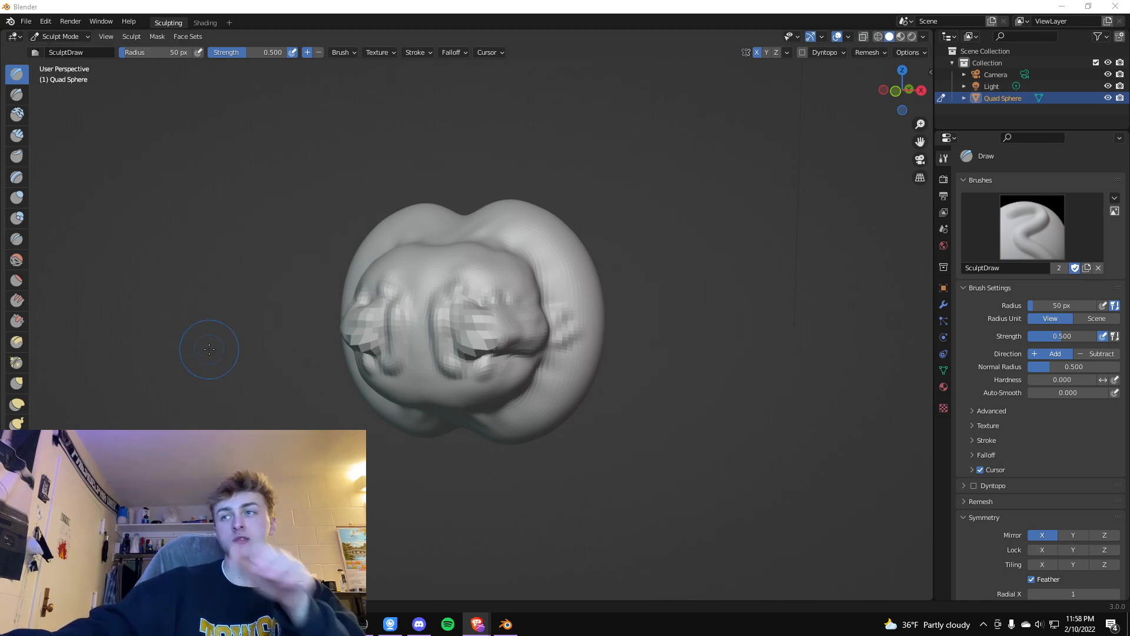
Carve inward grooves across the front face and down the side of the sphere with the inverted Draw brush
mouse_move(435, 273)
left_mouse_down()
mouse_move(418, 331)
mouse_move(442, 268)
left_mouse_up()
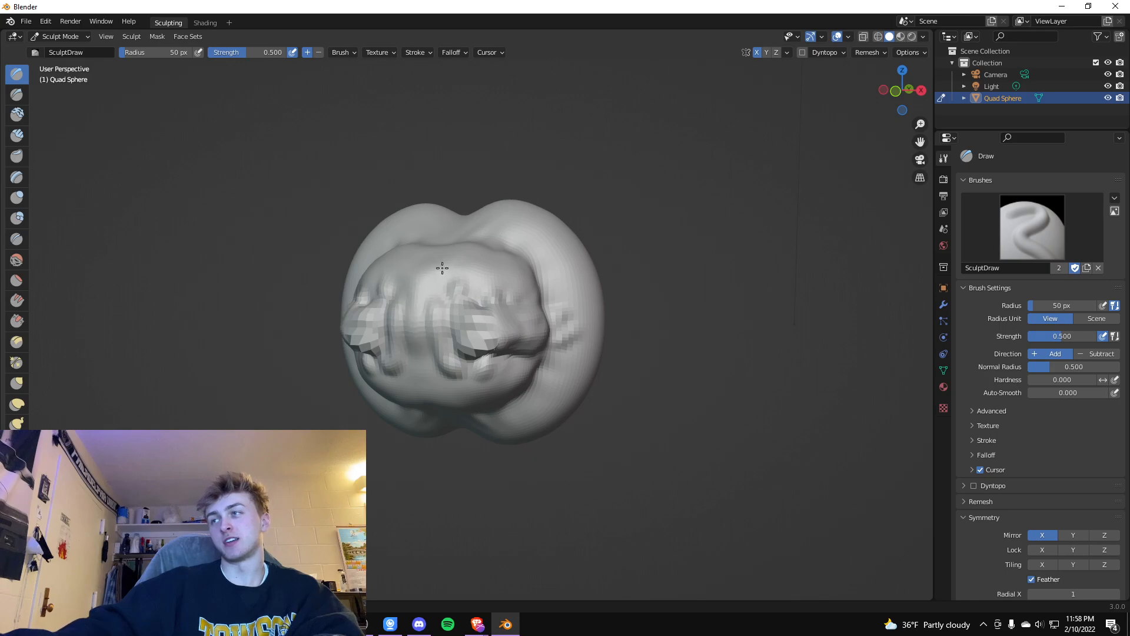
mouse_move(424, 335)
left_mouse_down("ctrl")
mouse_move(414, 321)
mouse_move(417, 364)
mouse_move(399, 336)
mouse_move(404, 352)
mouse_move(453, 330)
mouse_move(510, 341)
mouse_move(466, 345)
mouse_move(506, 330)
mouse_move(471, 330)
left_mouse_up("ctrl")
mouse_move(513, 247)
left_mouse_down("ctrl")
mouse_move(571, 312)
mouse_move(548, 276)
mouse_move(560, 377)
mouse_move(576, 324)
mouse_move(548, 395)
left_mouse_up("ctrl")
mouse_move(478, 354)
left_mouse_down("ctrl")
mouse_move(507, 366)
mouse_move(496, 349)
mouse_move(522, 345)
mouse_move(480, 351)
mouse_move(515, 345)
left_mouse_up("ctrl")
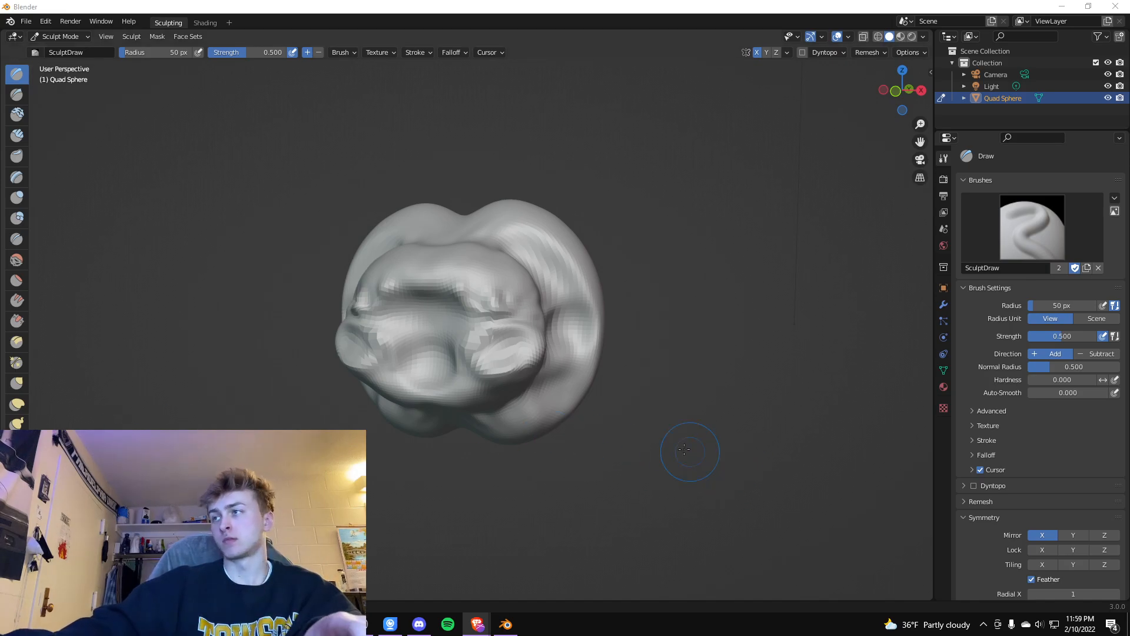
scroll(515, 381, "up", 5)
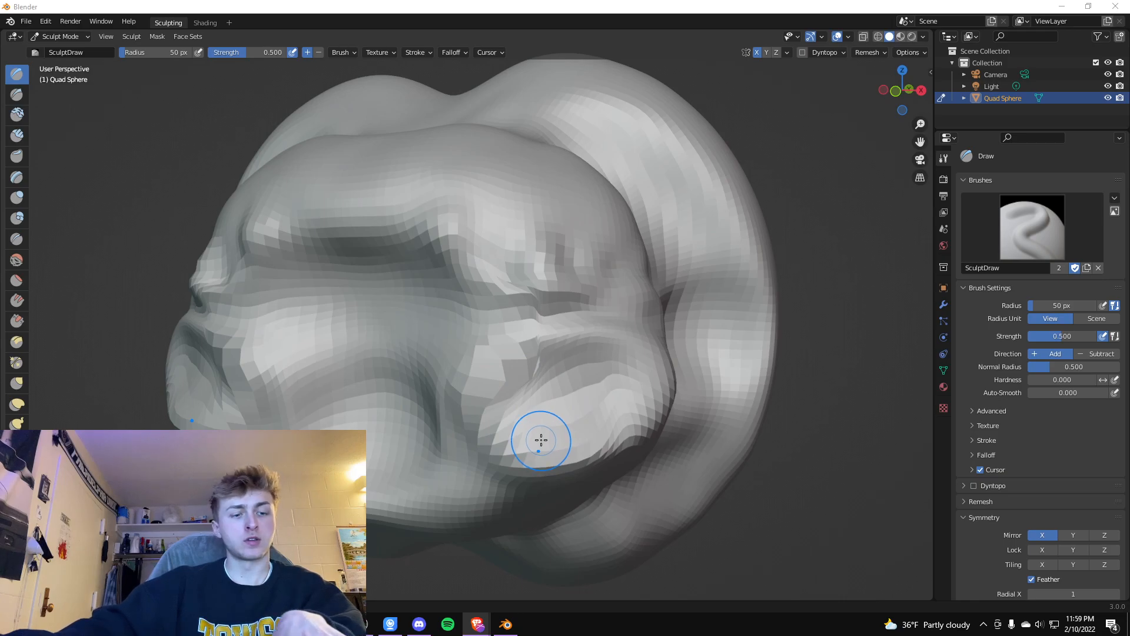
left_click(504, 381)
mouse_move(602, 365)
middle_mouse_down()
mouse_move(613, 381)
mouse_move(570, 353)
middle_mouse_up()
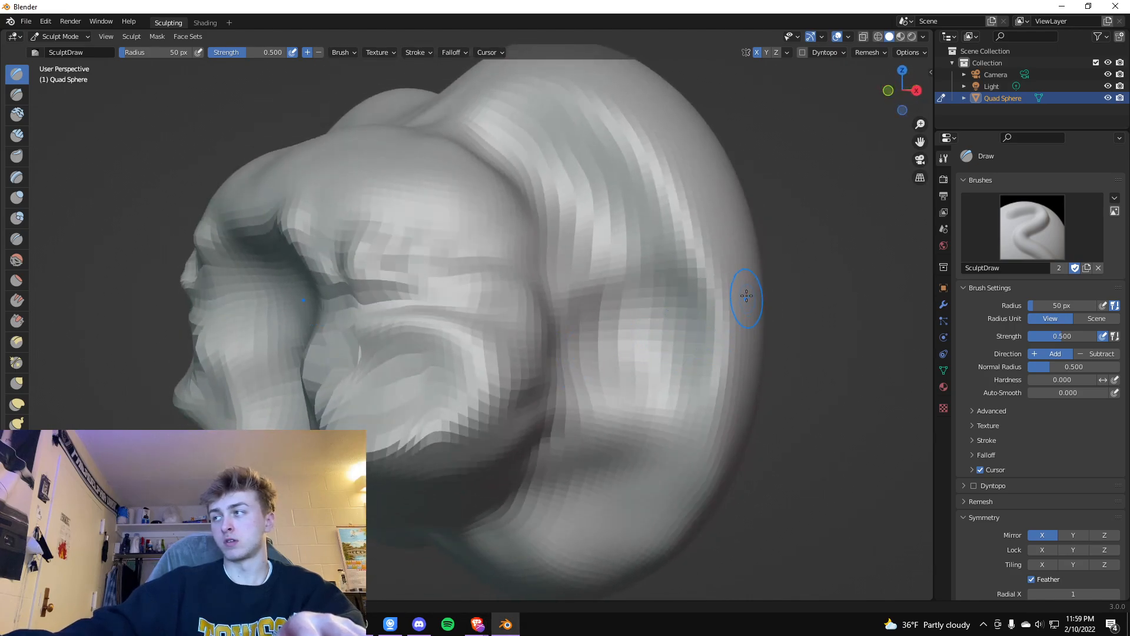
mouse_move(743, 280)
middle_mouse_down()
mouse_move(752, 273)
mouse_move(578, 275)
mouse_move(618, 317)
middle_mouse_up()
mouse_move(772, 237)
middle_mouse_down()
mouse_move(772, 273)
mouse_move(634, 328)
mouse_move(668, 264)
mouse_move(712, 264)
middle_mouse_up()
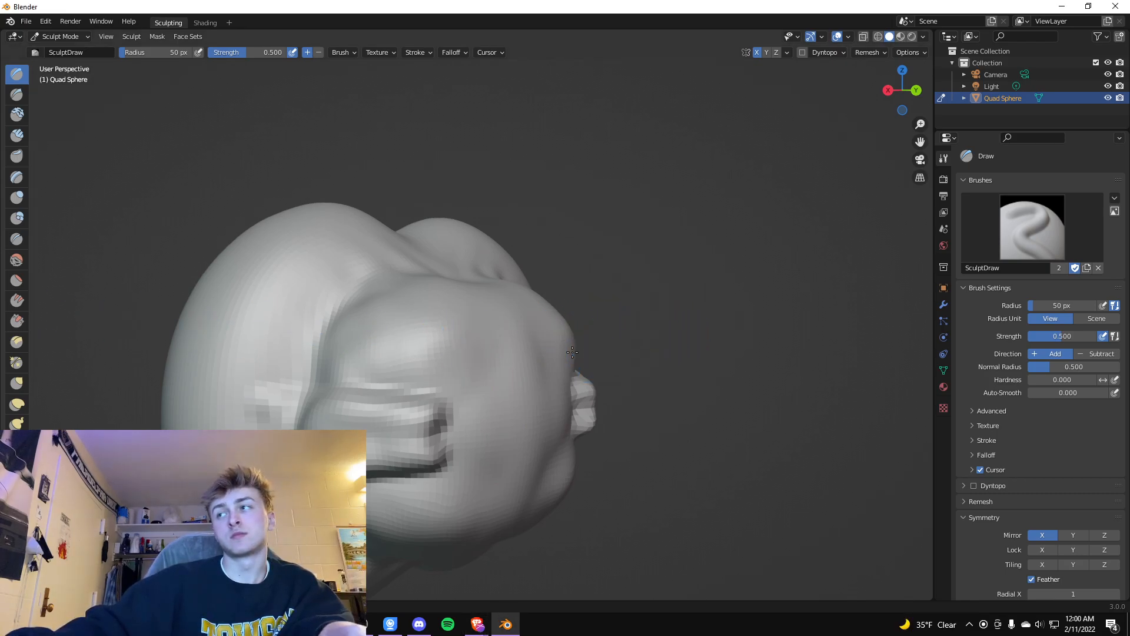
Inspect the sculpted sphere's mesh in Wireframe shading and return the viewport to Solid shading
key("z")
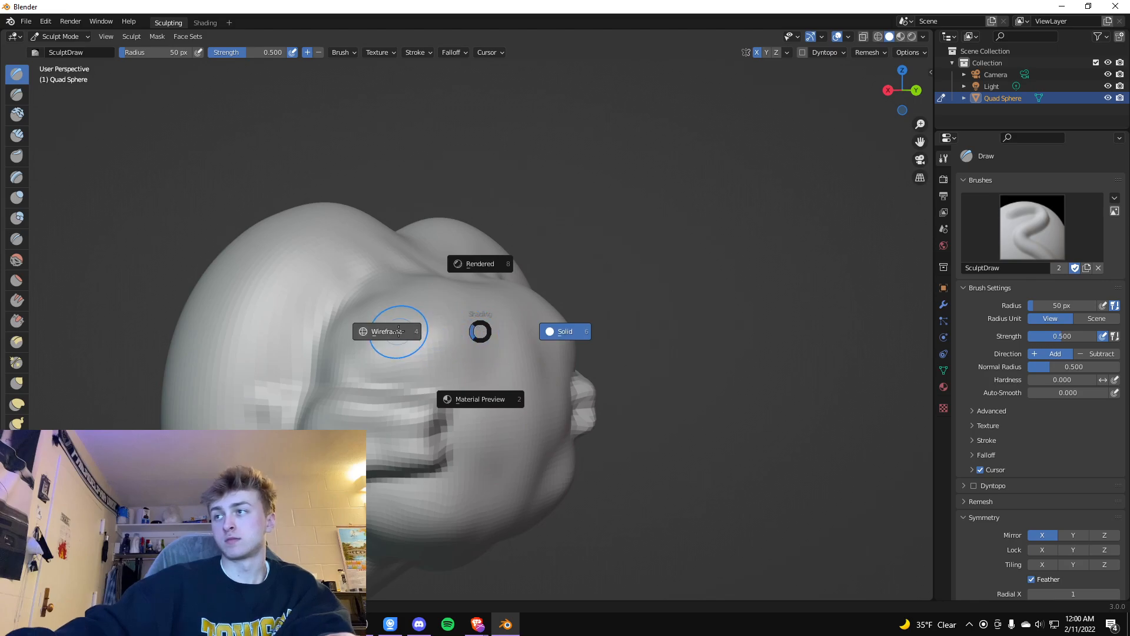
left_click(389, 331)
middle_click_drag(504, 320, 474, 330)
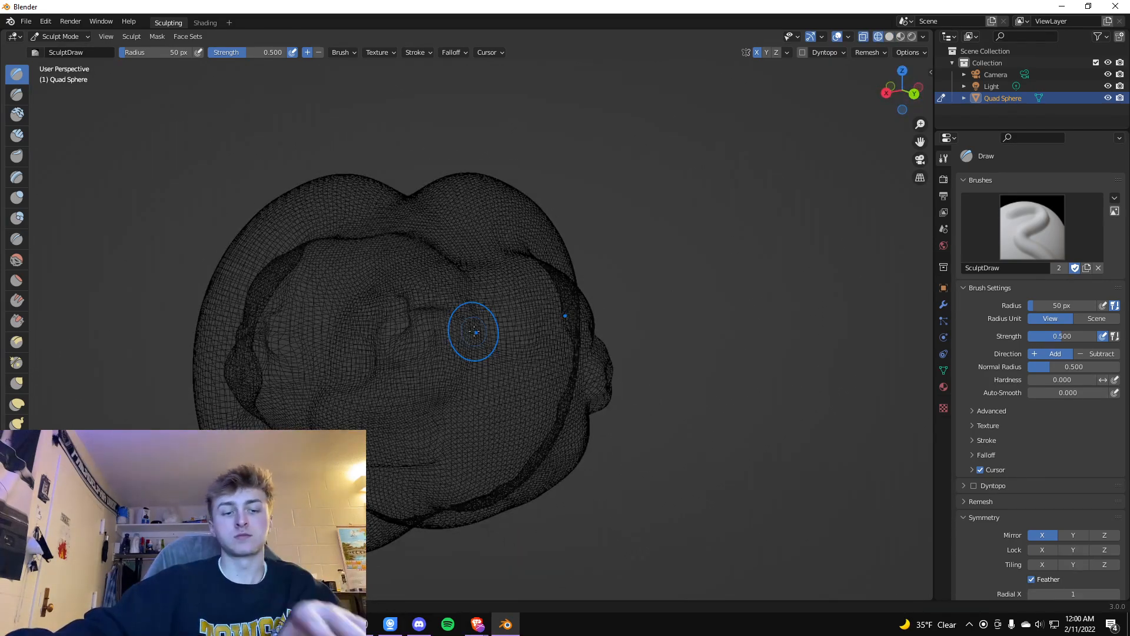
key("z")
left_click(588, 351)
key("z")
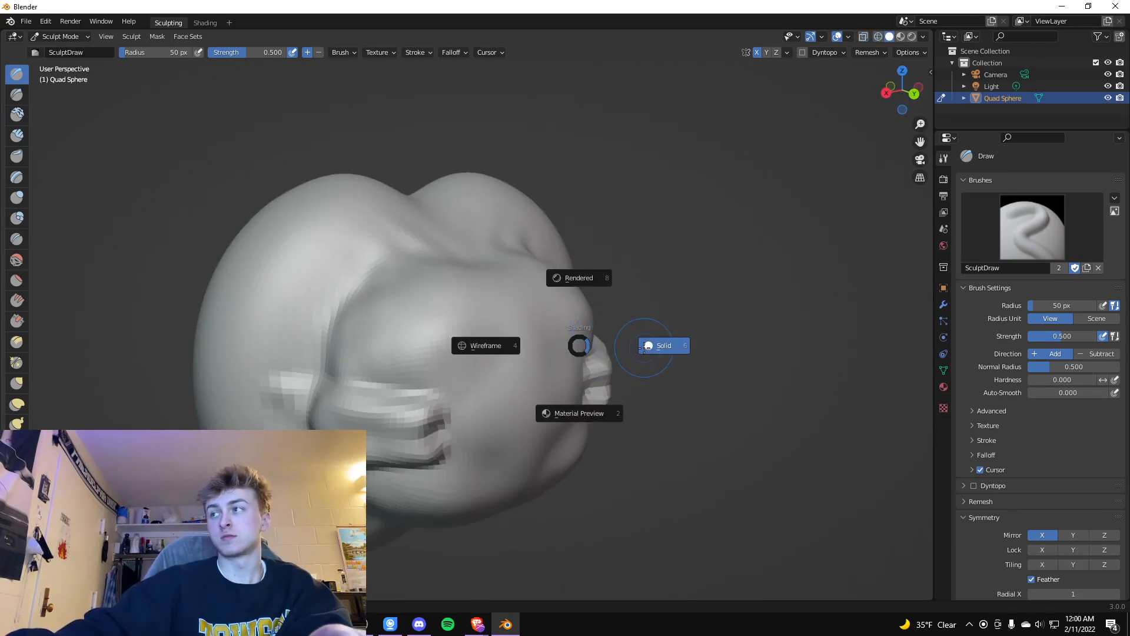
left_click(664, 345)
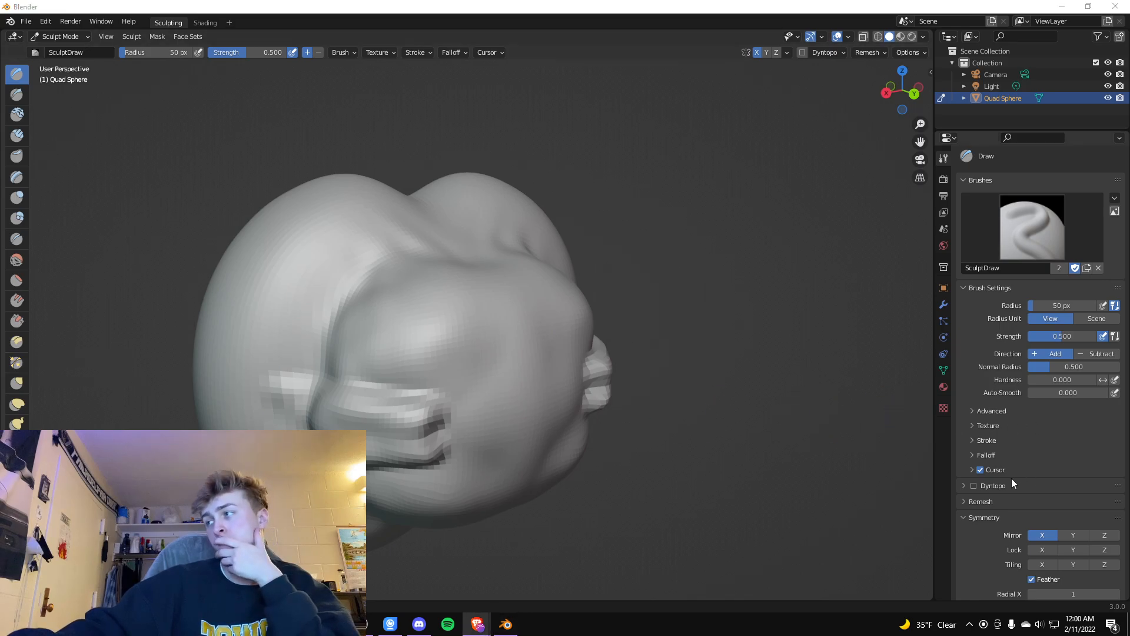
Enable Dyntopo to sculpt strokes across the side of the mesh, and disable it to add one more stroke
left_click(974, 486)
mouse_move(401, 332)
left_mouse_down()
mouse_move(399, 313)
mouse_move(373, 391)
mouse_move(394, 284)
mouse_move(289, 407)
mouse_move(259, 259)
mouse_move(312, 255)
mouse_move(287, 419)
mouse_move(354, 271)
mouse_move(336, 406)
mouse_move(301, 412)
mouse_move(324, 422)
mouse_move(412, 329)
mouse_move(530, 353)
mouse_move(439, 405)
mouse_move(467, 404)
mouse_move(461, 353)
mouse_move(412, 291)
mouse_move(441, 330)
mouse_move(416, 278)
mouse_move(424, 282)
mouse_move(310, 237)
mouse_move(330, 306)
mouse_move(295, 353)
mouse_move(271, 265)
mouse_move(339, 282)
mouse_move(321, 297)
mouse_move(324, 287)
mouse_move(324, 318)
mouse_move(323, 298)
mouse_move(373, 249)
mouse_move(387, 291)
mouse_move(319, 296)
mouse_move(340, 311)
left_mouse_up()
left_click_drag(438, 477, 362, 496)
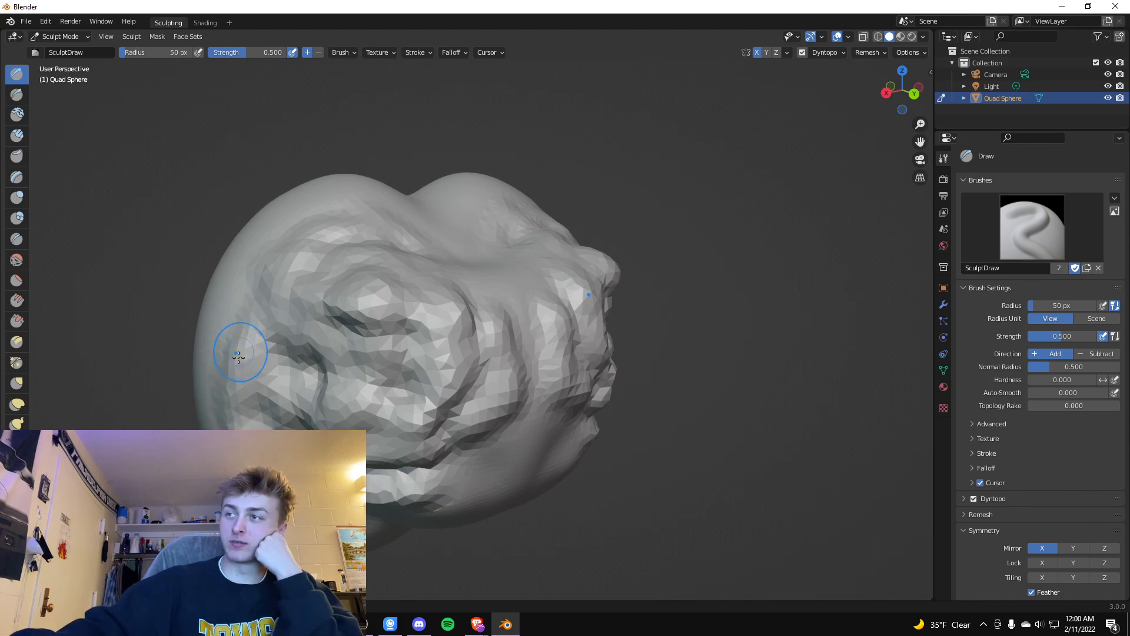
left_click(974, 499)
mouse_move(492, 288)
left_mouse_down()
mouse_move(403, 315)
mouse_move(408, 349)
mouse_move(375, 331)
mouse_move(374, 315)
mouse_move(385, 314)
left_mouse_up()
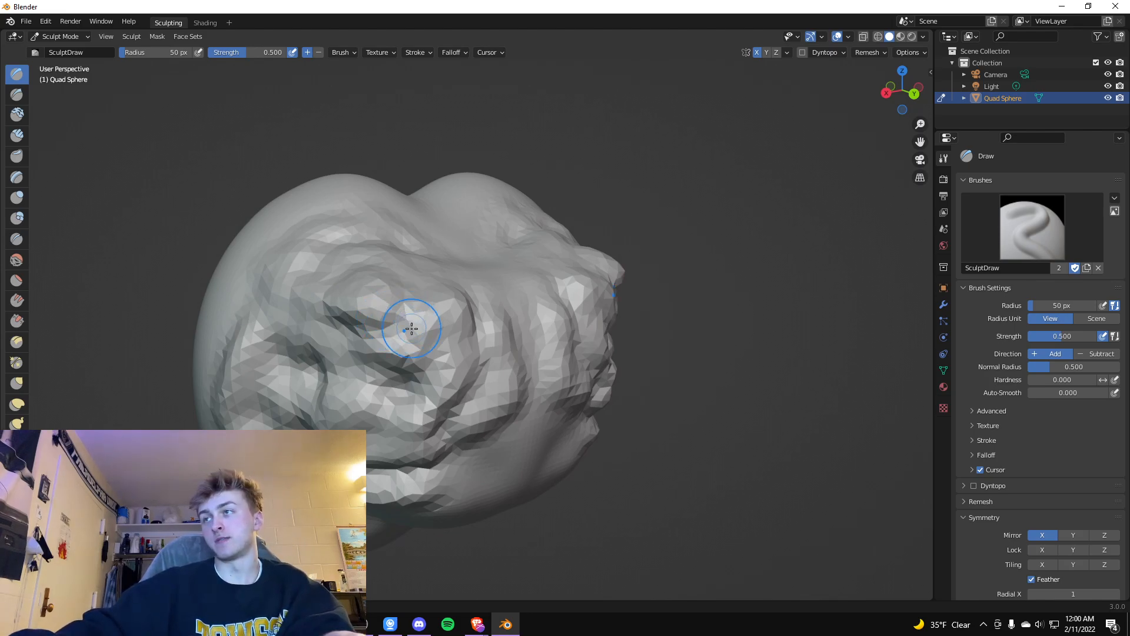
Switch to Wireframe shading and examine the topology of the Dyntopo-sculpted area up close
key("z")
left_click(398, 330)
scroll(448, 348, "up", 5)
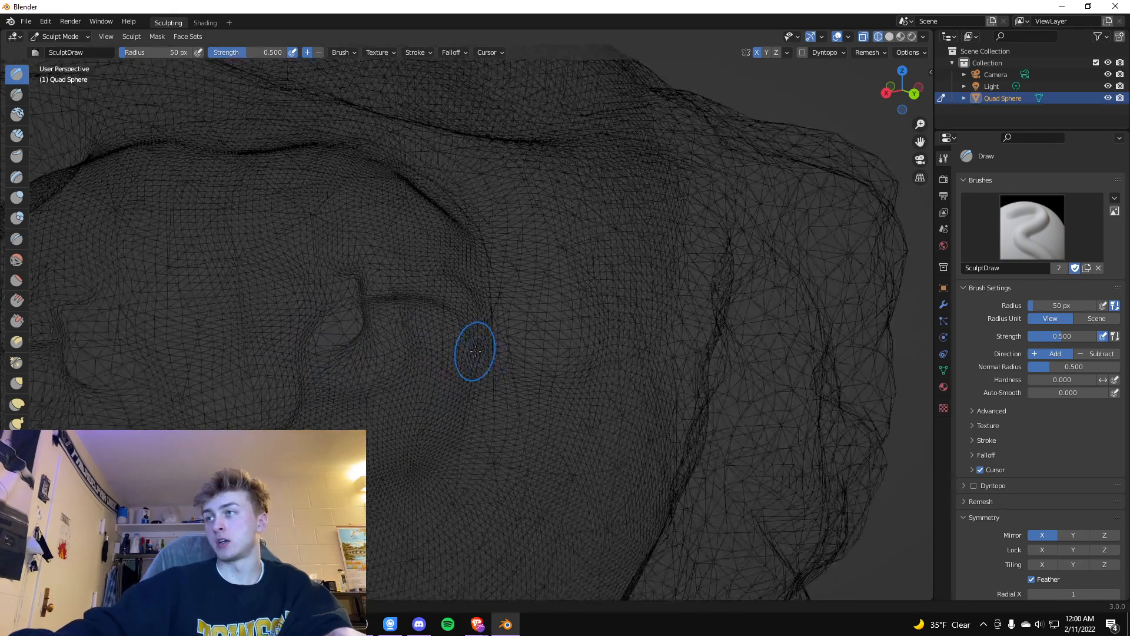
middle_click_drag(245, 298, 480, 248)
scroll(421, 255, "up", 5)
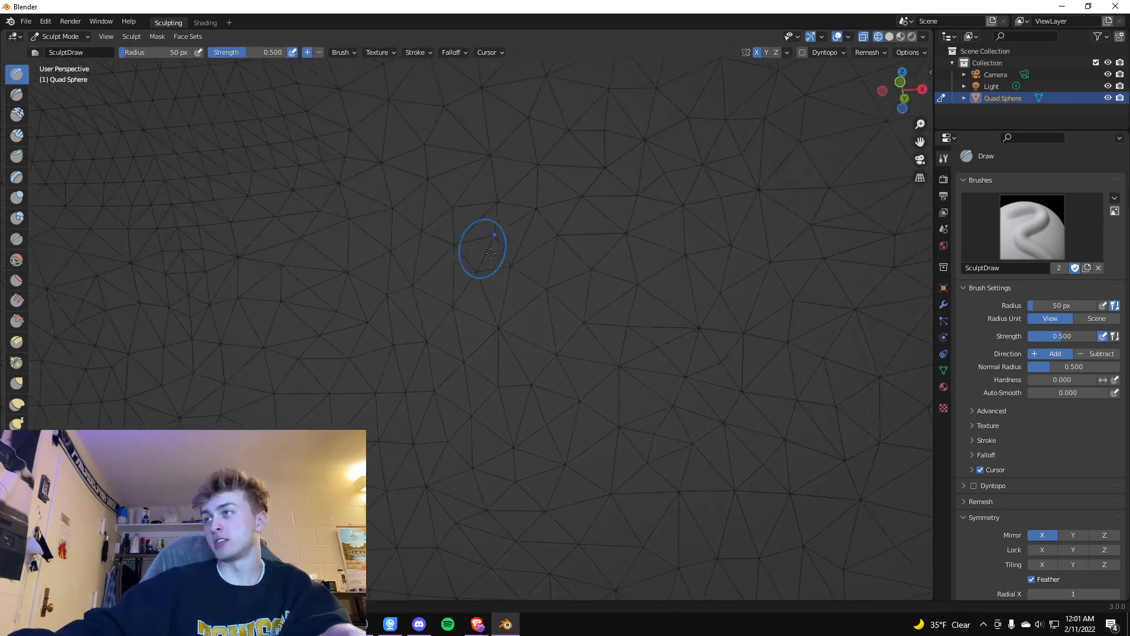
mouse_move(701, 314)
middle_mouse_down()
mouse_move(658, 302)
mouse_move(677, 308)
middle_mouse_up()
middle_click_drag(540, 336, 537, 320)
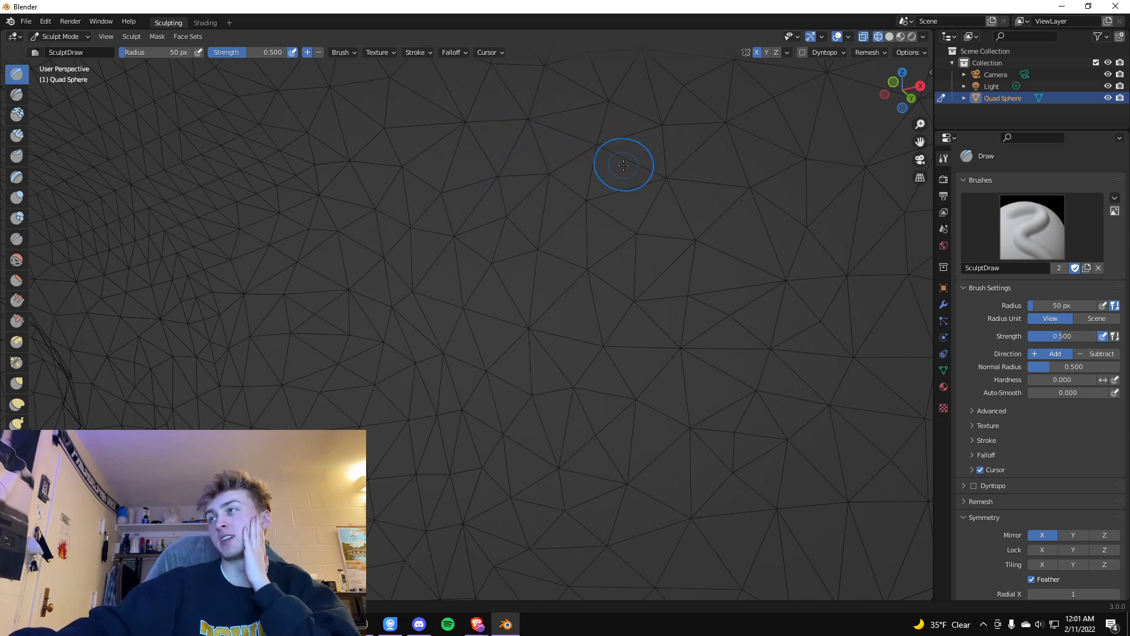
mouse_move(687, 245)
middle_mouse_down()
mouse_move(609, 267)
mouse_move(626, 332)
middle_mouse_up()
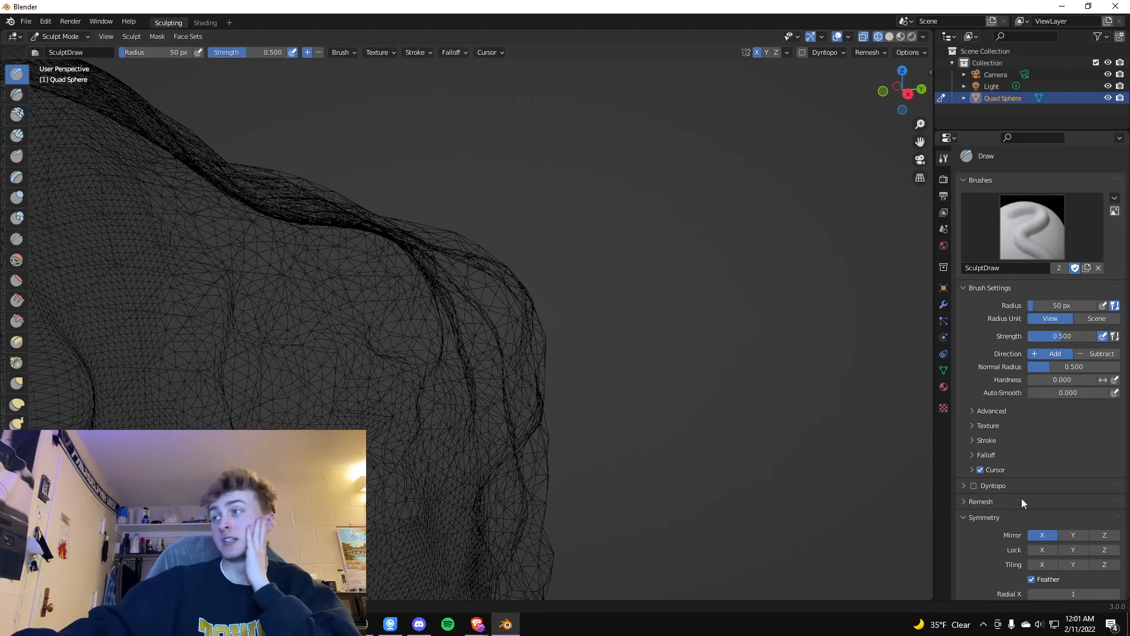
Enable Dyntopo again and sculpt strokes over the wireframe mesh to add denser geometry
left_click(975, 486)
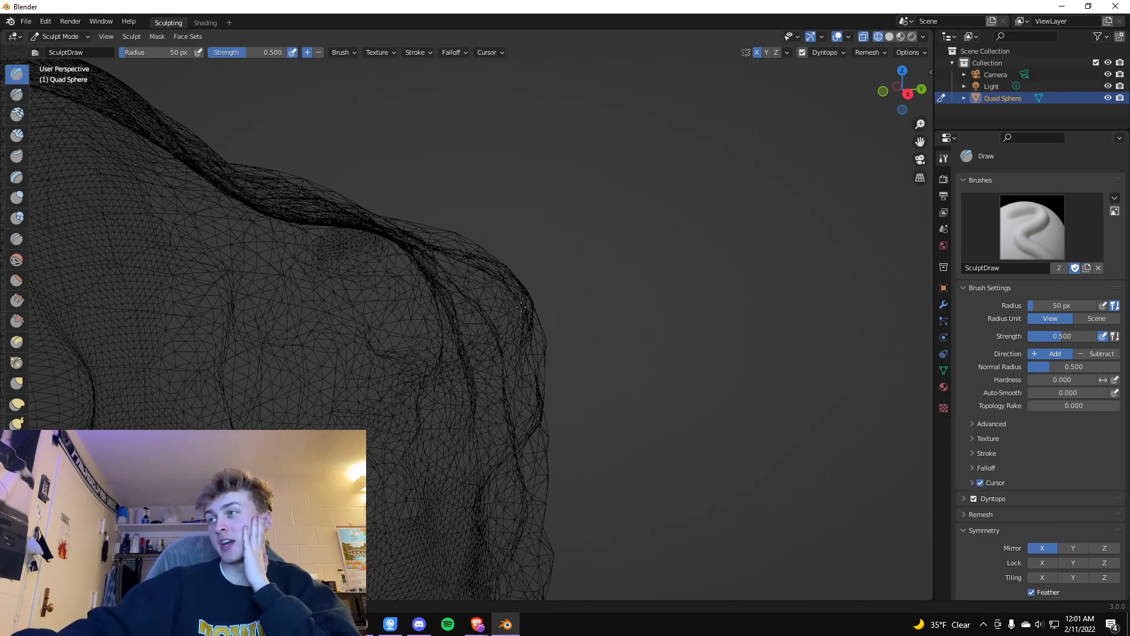
mouse_move(487, 278)
middle_mouse_down()
mouse_move(538, 276)
mouse_move(476, 289)
middle_mouse_up()
mouse_move(475, 288)
left_mouse_down()
mouse_move(676, 280)
mouse_move(754, 365)
mouse_move(616, 412)
mouse_move(556, 477)
mouse_move(732, 464)
left_mouse_up()
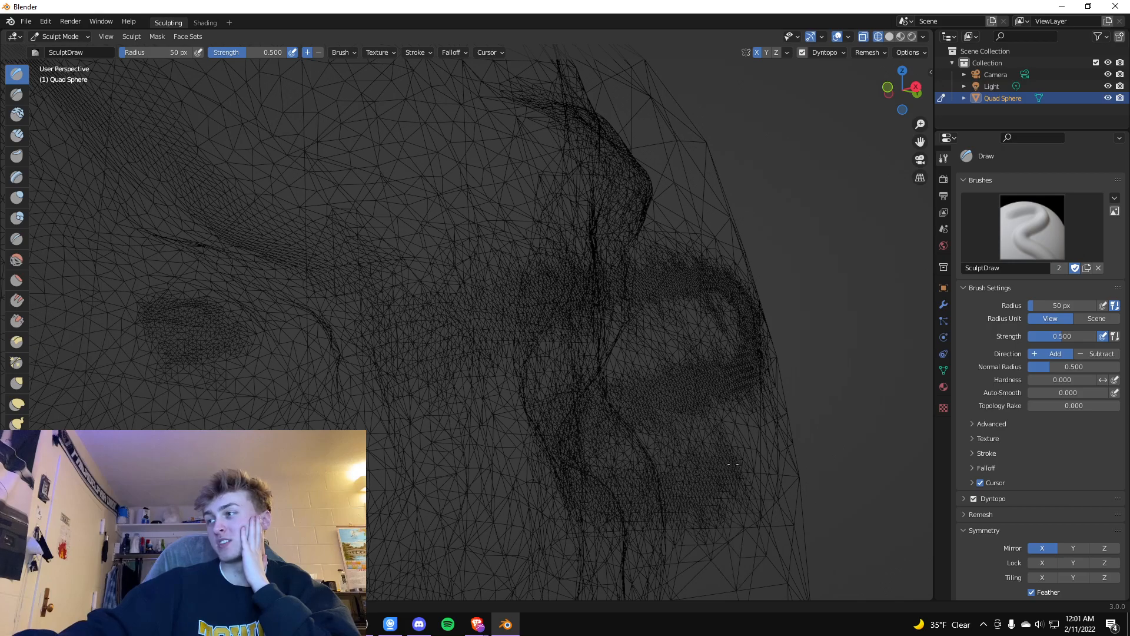
scroll(732, 464, "down", 4)
middle_click_drag(732, 463, 411, 366)
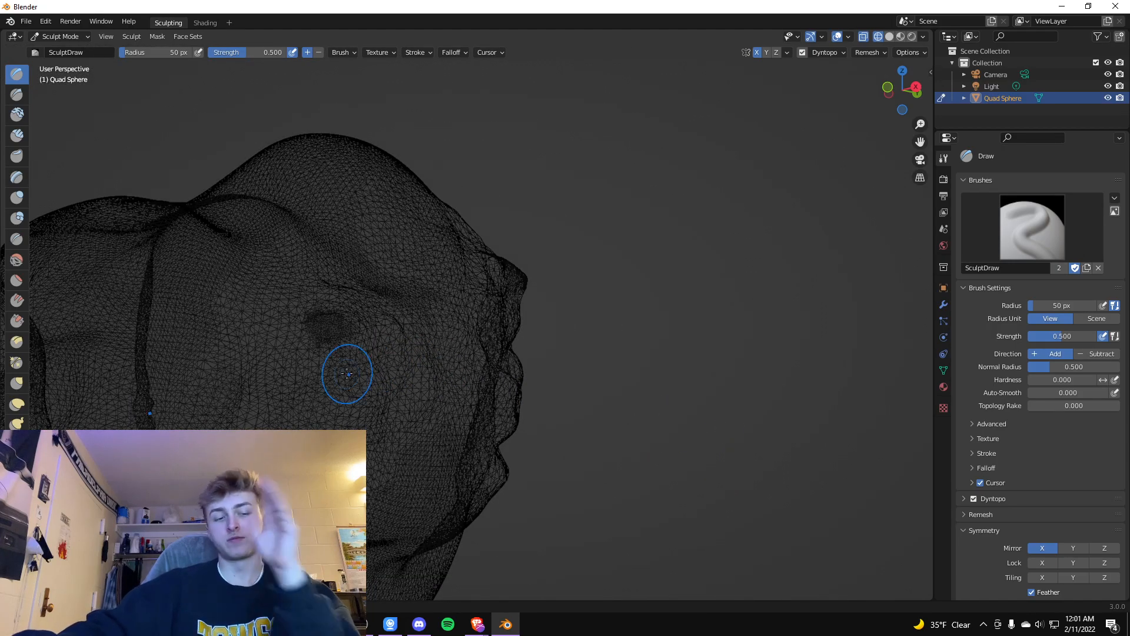
Return to Solid shading and sculpt a stroke on the side of the mesh with Dyntopo enabled
key("z")
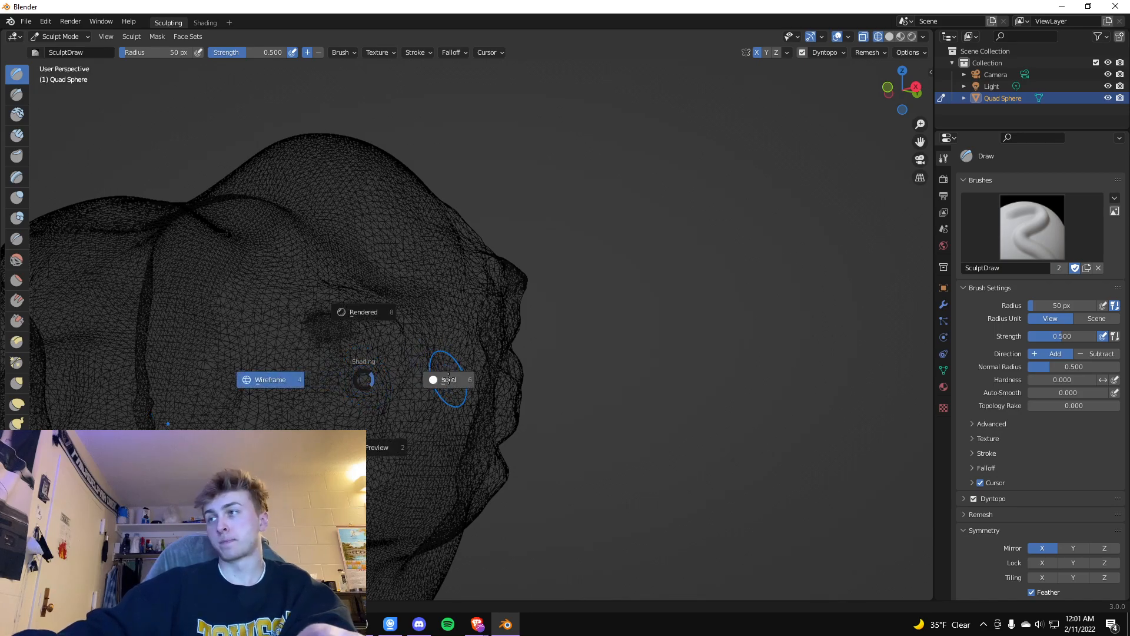
left_click(449, 379)
mouse_move(354, 459)
left_mouse_down()
mouse_move(409, 503)
mouse_move(423, 395)
mouse_move(424, 433)
mouse_move(385, 377)
mouse_move(389, 392)
mouse_move(401, 292)
left_mouse_up()
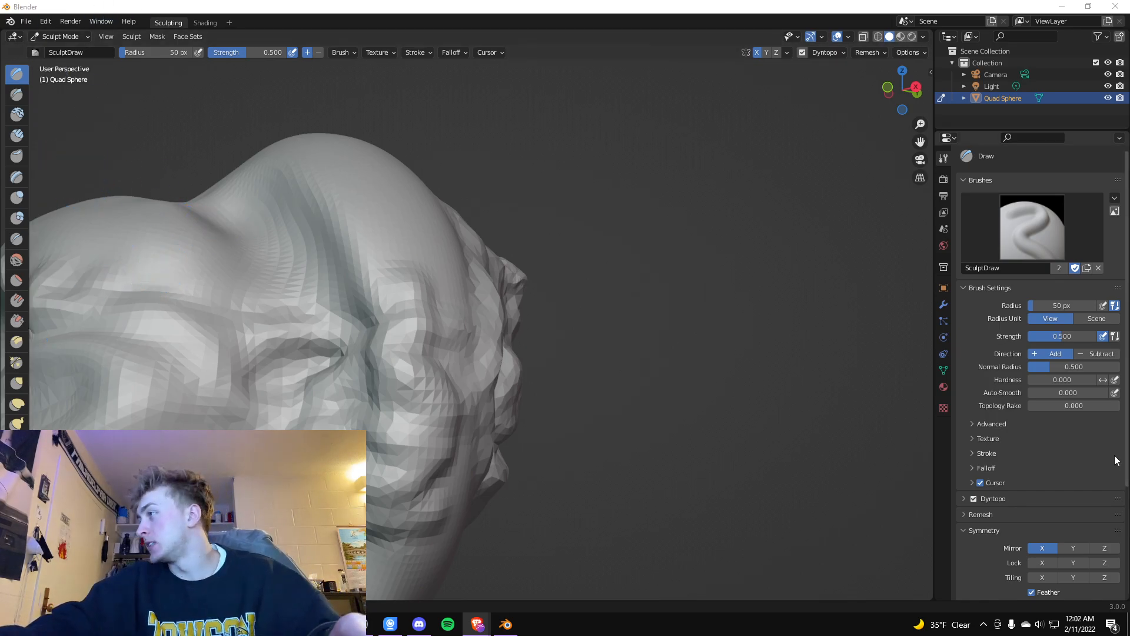
Expand the Dyntopo settings and sculpt a small close-up bump using Relative Detail
scroll(1060, 483, "down", 1)
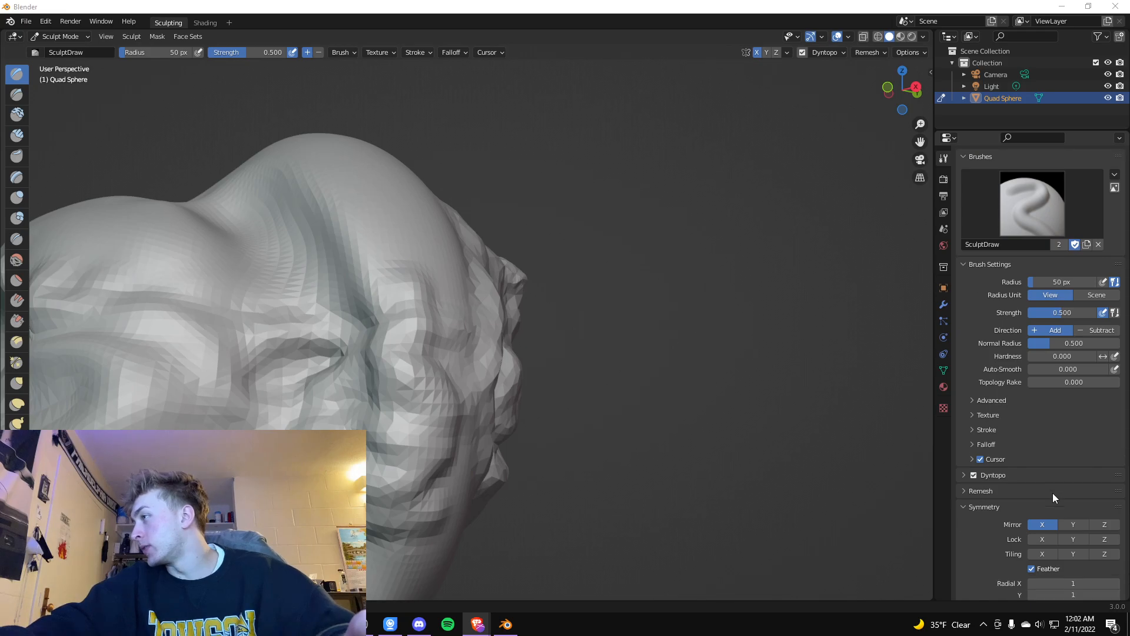
left_click(966, 476)
scroll(1001, 476, "down", 1)
left_click(1089, 495)
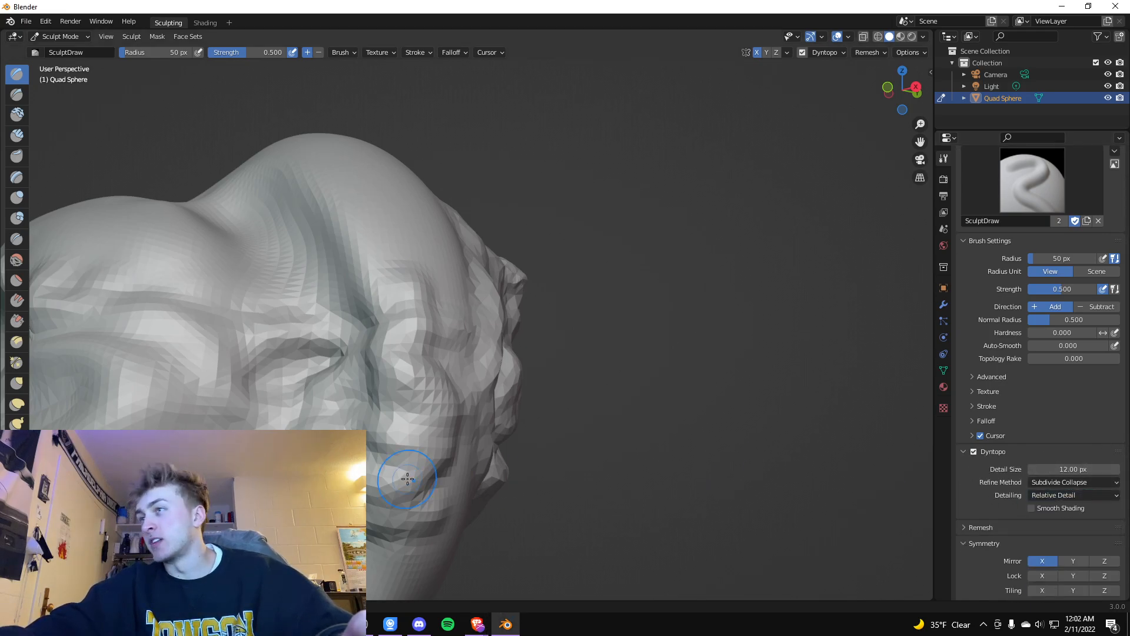
scroll(623, 396, "down", 2)
scroll(366, 452, "up", 5)
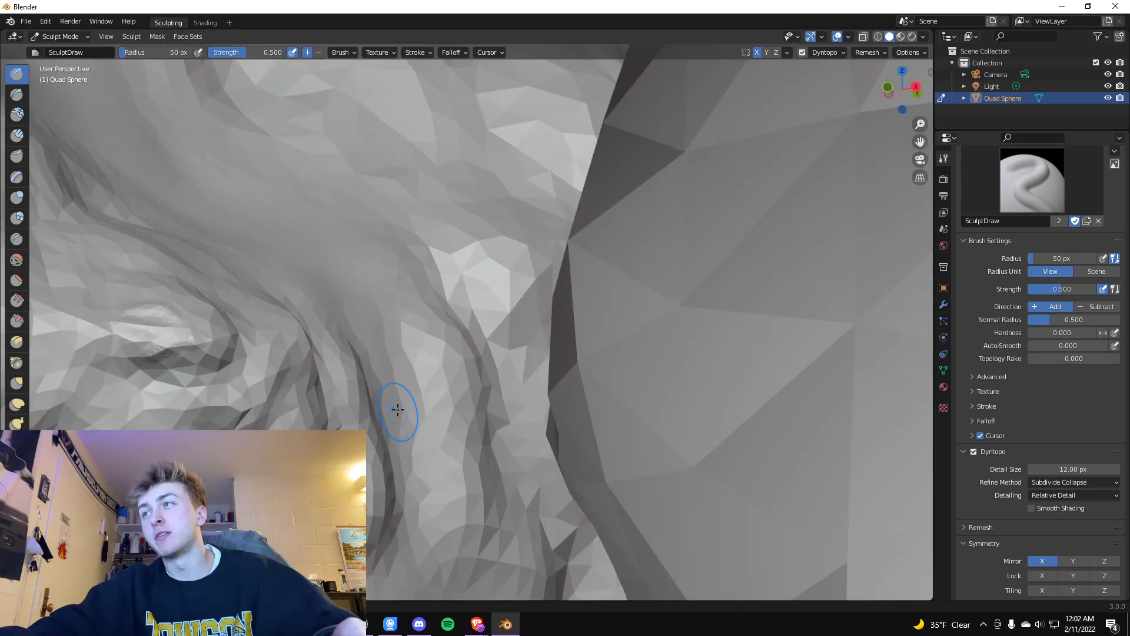
scroll(394, 280, "up", 3)
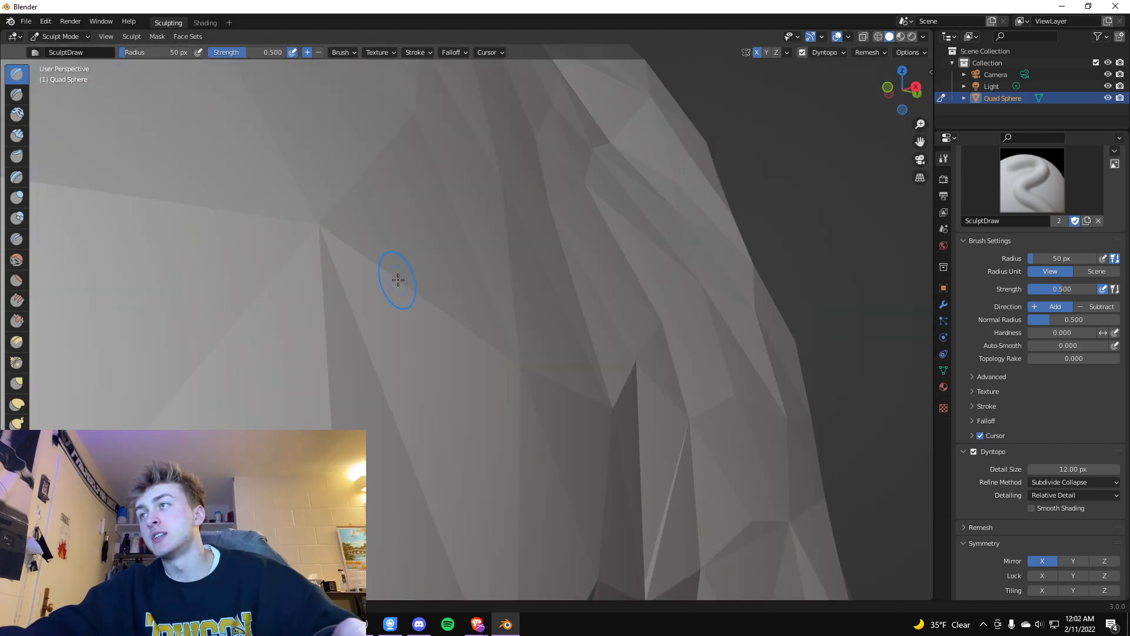
scroll(395, 265, "down", 2)
mouse_move(393, 259)
left_mouse_down()
mouse_move(369, 334)
mouse_move(319, 238)
mouse_move(298, 305)
mouse_move(325, 344)
mouse_move(364, 360)
left_mouse_up()
scroll(683, 404, "down", 5)
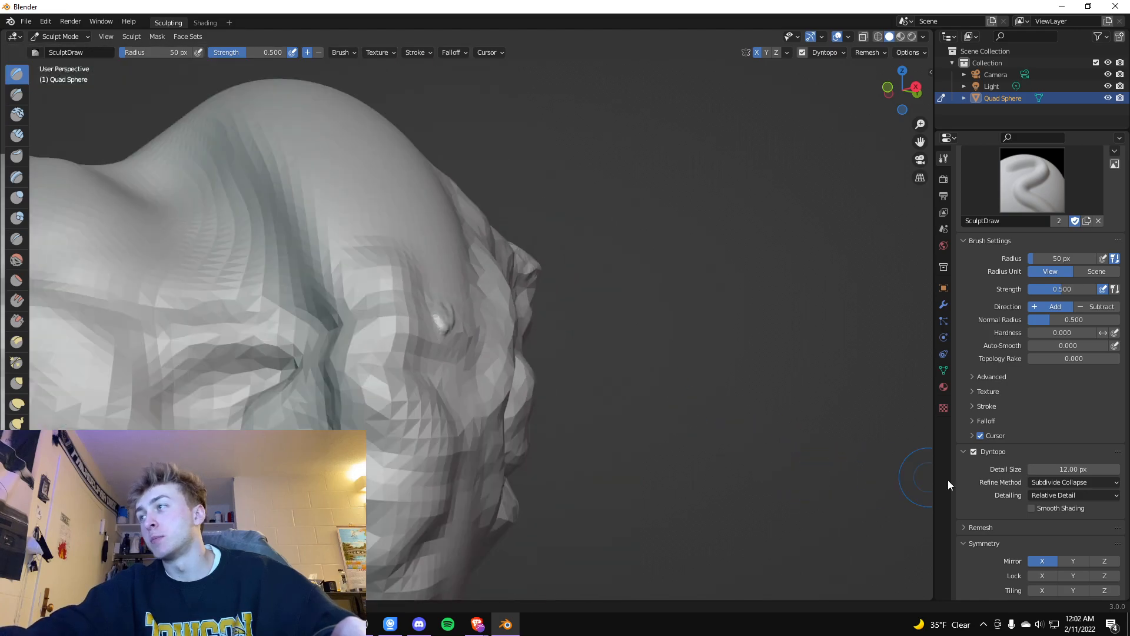
Set Dyntopo's Detailing to Constant Detail with Resolution 0.20 and sculpt test strokes at several zoom levels
left_click(1083, 494)
left_click(1070, 522)
mouse_move(412, 247)
left_mouse_down()
mouse_move(315, 182)
mouse_move(227, 302)
mouse_move(230, 421)
mouse_move(396, 433)
mouse_move(446, 386)
left_mouse_up()
scroll(446, 386, "down", 3)
mouse_move(220, 404)
left_mouse_down()
mouse_move(210, 323)
mouse_move(244, 255)
mouse_move(280, 250)
left_mouse_up()
scroll(274, 344, "up", 4)
mouse_move(273, 344)
left_mouse_down()
mouse_move(386, 399)
mouse_move(421, 341)
mouse_move(411, 207)
mouse_move(543, 253)
mouse_move(558, 366)
left_mouse_up()
scroll(1061, 468, "down", 2)
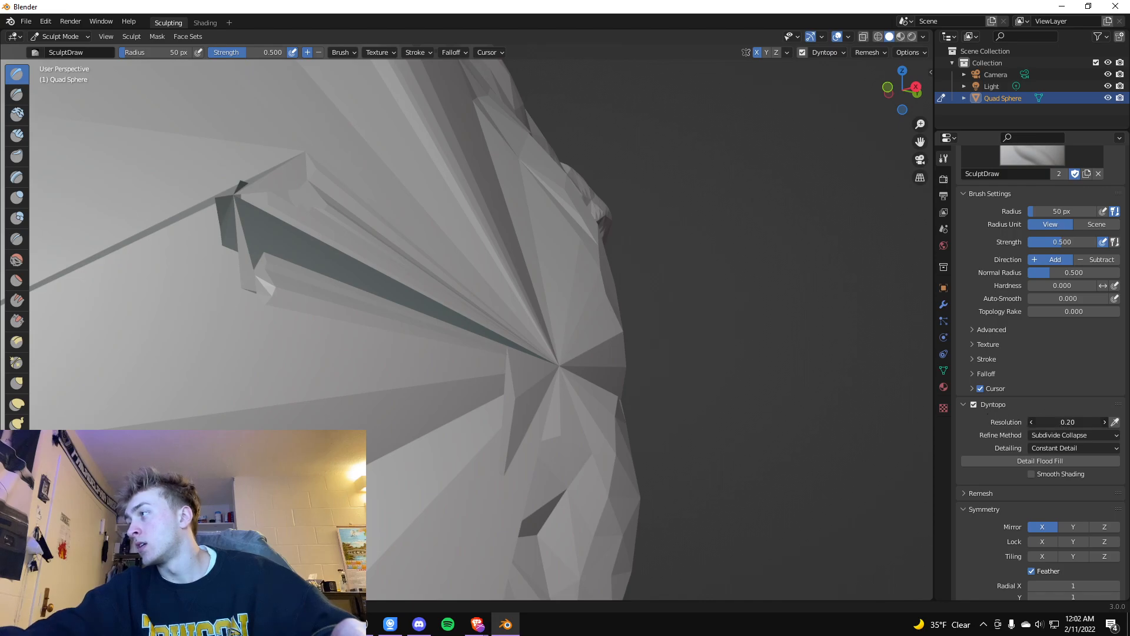
Sculpt test strokes on the side of the mesh with Dyntopo Resolution set to 0.30, 0.90 and 16.30
scroll(371, 389, "down", 5)
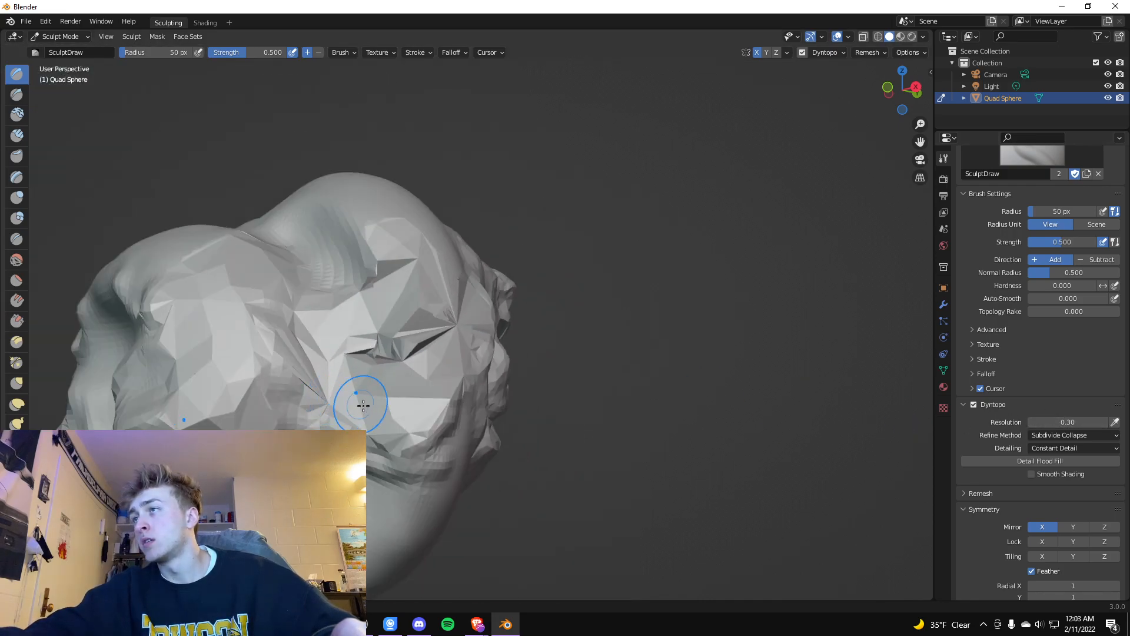
mouse_move(363, 405)
left_mouse_down()
mouse_move(389, 424)
mouse_move(354, 329)
mouse_move(384, 255)
left_mouse_up()
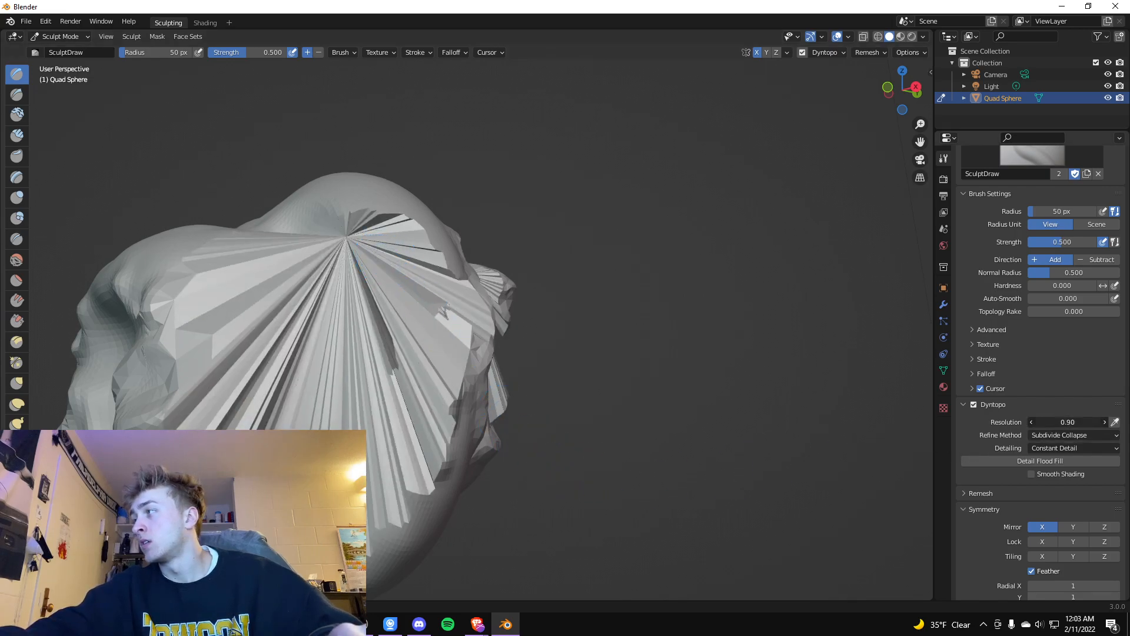
mouse_move(325, 396)
left_mouse_down()
mouse_move(251, 390)
mouse_move(353, 409)
mouse_move(437, 401)
mouse_move(392, 519)
mouse_move(265, 489)
mouse_move(389, 486)
mouse_move(258, 377)
mouse_move(348, 300)
mouse_move(354, 242)
mouse_move(418, 330)
mouse_move(433, 245)
mouse_move(303, 406)
left_mouse_up()
Undo the Constant Detail test strokes that distorted the side of the mesh
key("ctrl+z")
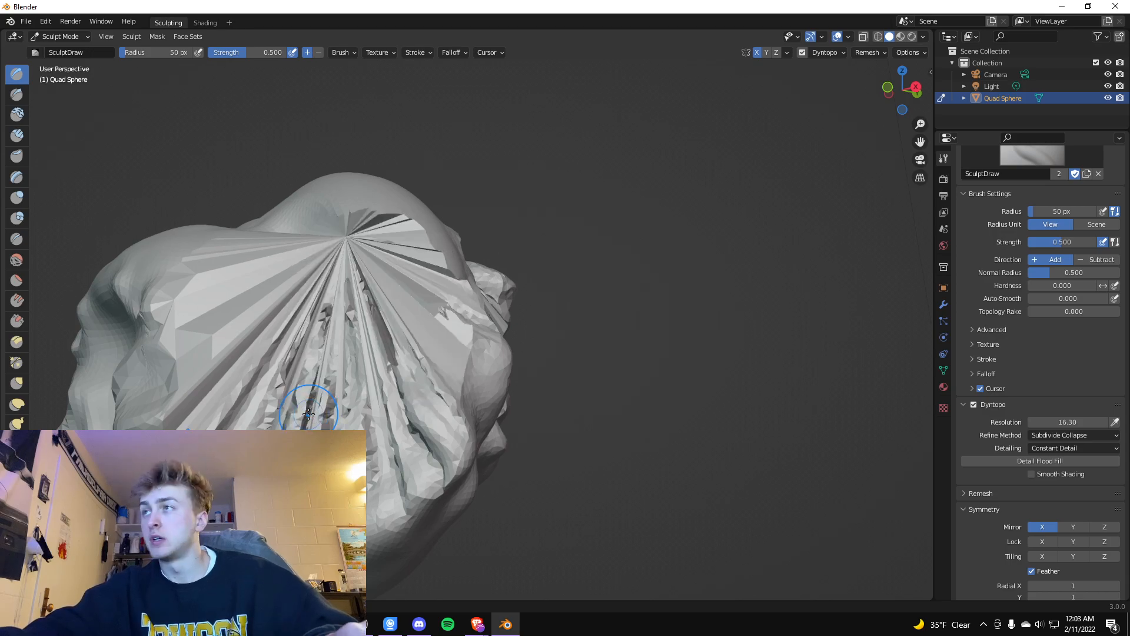
key("ctrl+z")
key("ctrl+z")
key("ctrl+z")
key("ctrl+z")
key("ctrl+z")
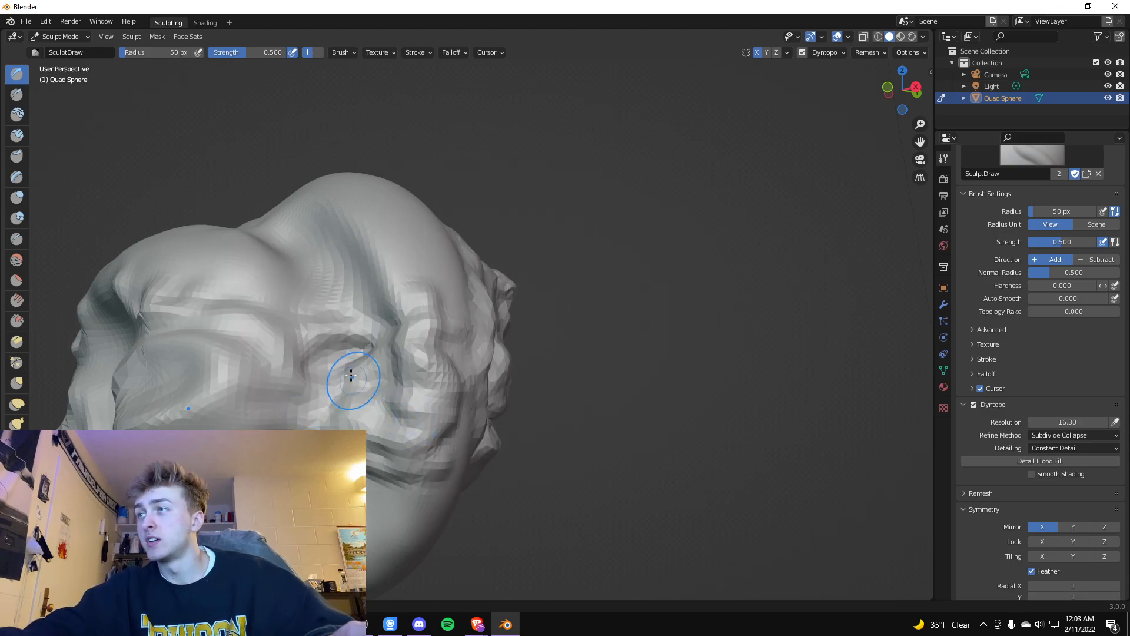
Set the Dyntopo Resolution to 14.10 and sculpt raised strokes across the side of the mesh with Constant Detail
mouse_move(403, 252)
left_mouse_down()
mouse_move(418, 301)
mouse_move(402, 236)
mouse_move(378, 399)
mouse_move(356, 435)
mouse_move(335, 315)
left_mouse_up()
mouse_move(1049, 423)
left_mouse_down()
mouse_move(1060, 423)
mouse_move(1024, 423)
left_mouse_up()
mouse_move(437, 416)
left_mouse_down()
mouse_move(460, 402)
mouse_move(377, 442)
mouse_move(314, 377)
mouse_move(353, 342)
mouse_move(416, 349)
mouse_move(354, 341)
left_mouse_up()
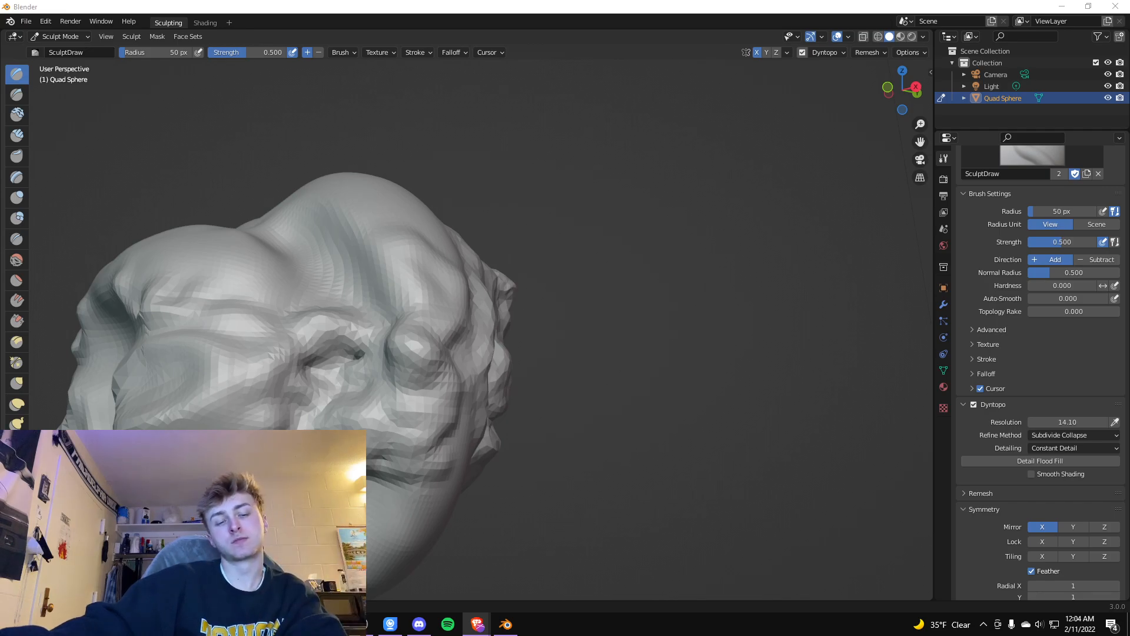
mouse_move(345, 389)
left_mouse_down()
mouse_move(322, 393)
mouse_move(360, 412)
mouse_move(408, 370)
mouse_move(430, 388)
mouse_move(437, 454)
left_mouse_up()
mouse_move(206, 399)
left_mouse_down()
mouse_move(233, 403)
mouse_move(218, 433)
mouse_move(301, 377)
mouse_move(230, 381)
mouse_move(344, 380)
mouse_move(217, 369)
left_mouse_up()
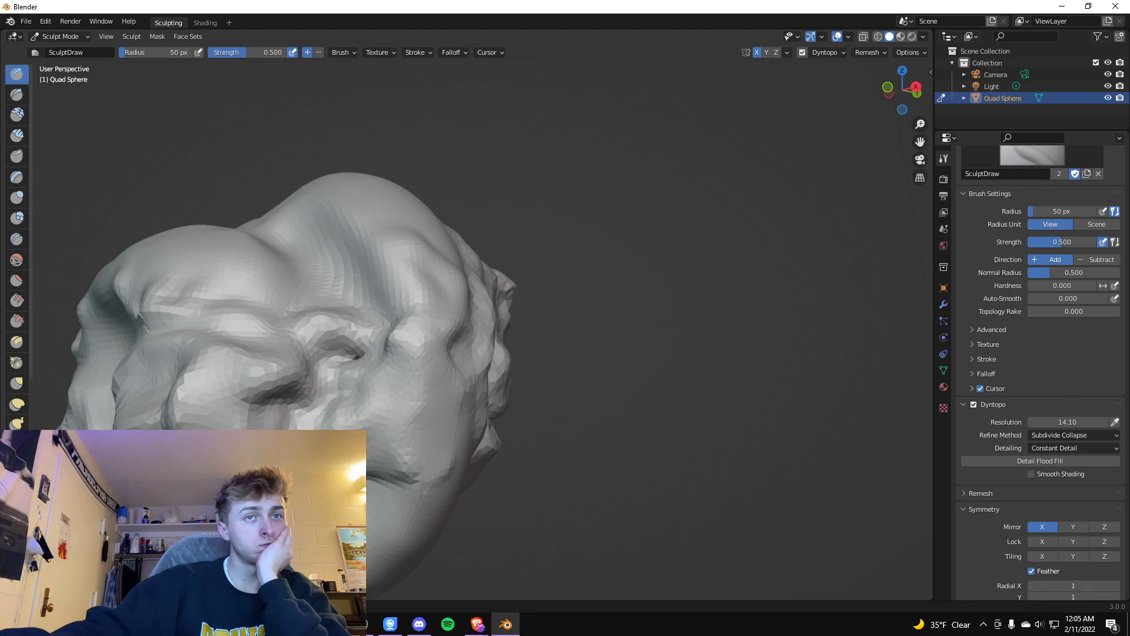
Set the Draw brush Radius to 81 px and its Strength to 0.491
mouse_move(353, 442)
middle_mouse_down()
mouse_move(369, 435)
mouse_move(387, 388)
mouse_move(358, 371)
mouse_move(372, 407)
mouse_move(341, 398)
mouse_move(271, 415)
middle_mouse_up()
scroll(361, 370, "down", 3)
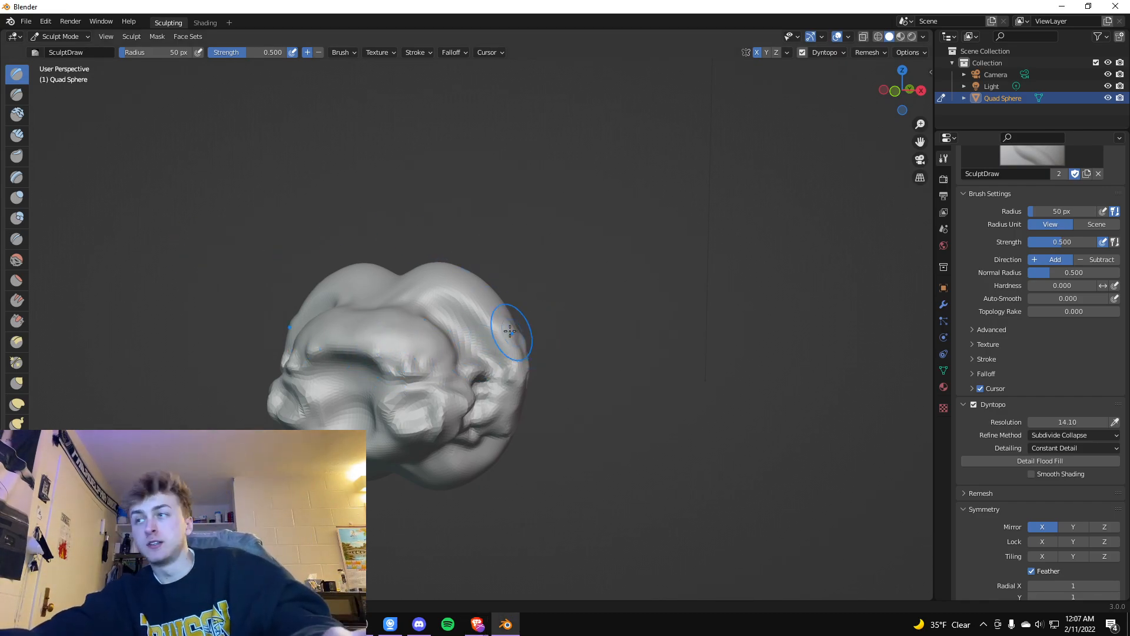
key("f")
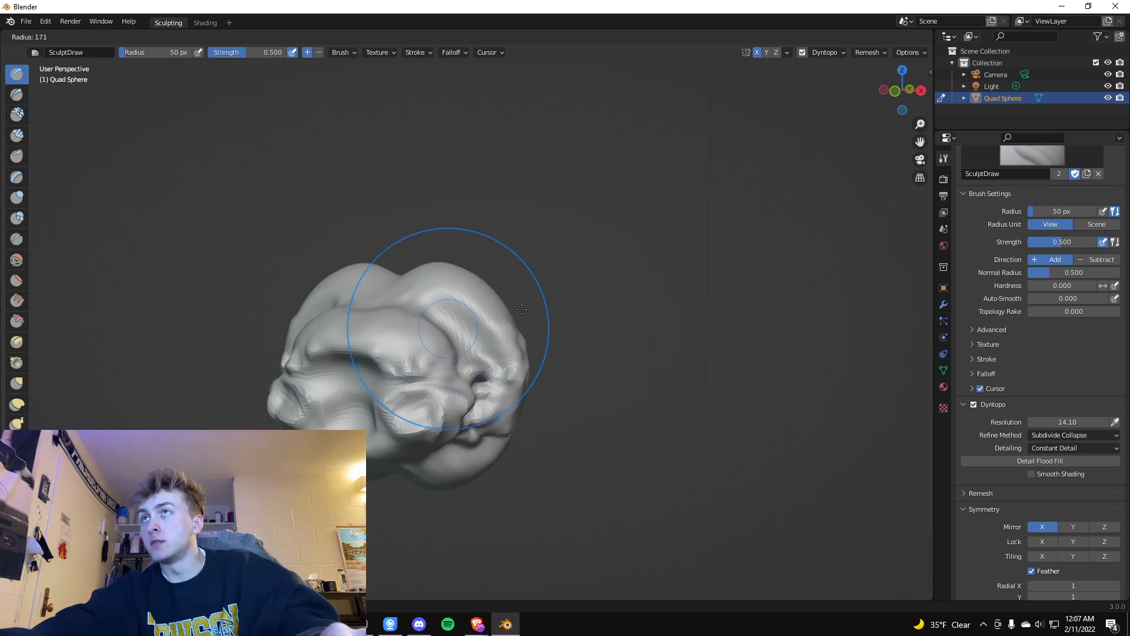
left_click(477, 327)
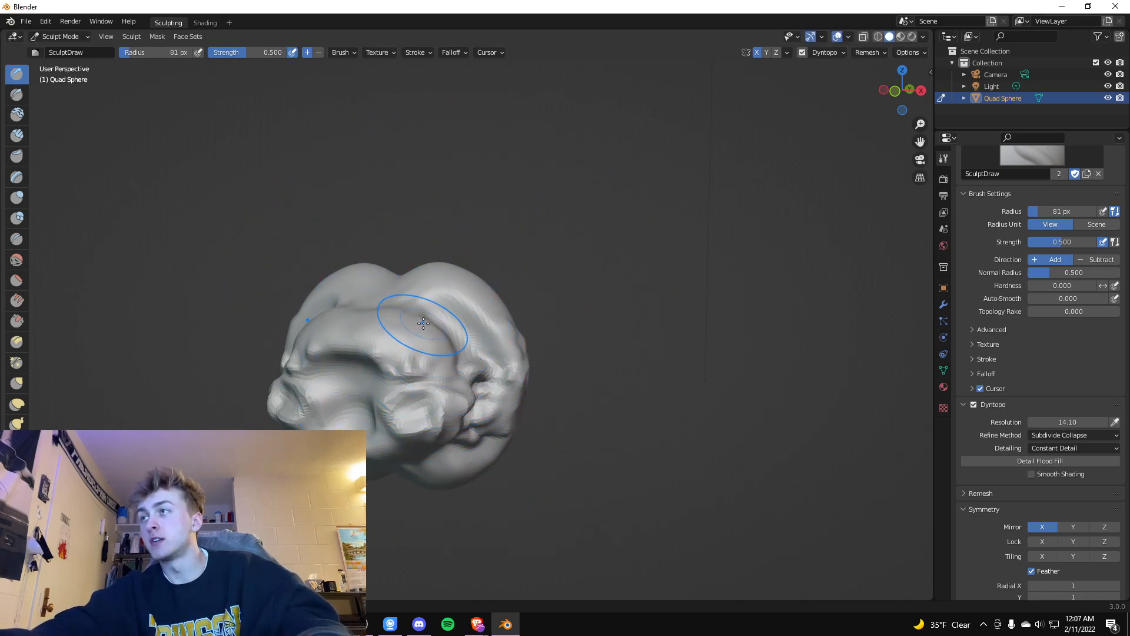
key("shift+f")
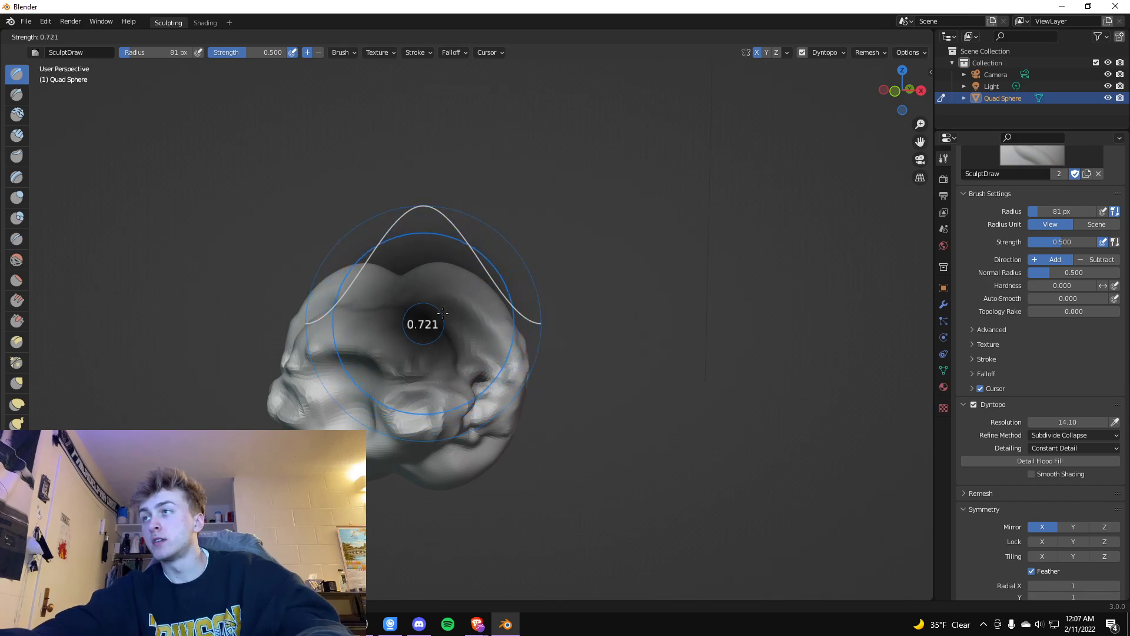
left_click(406, 337)
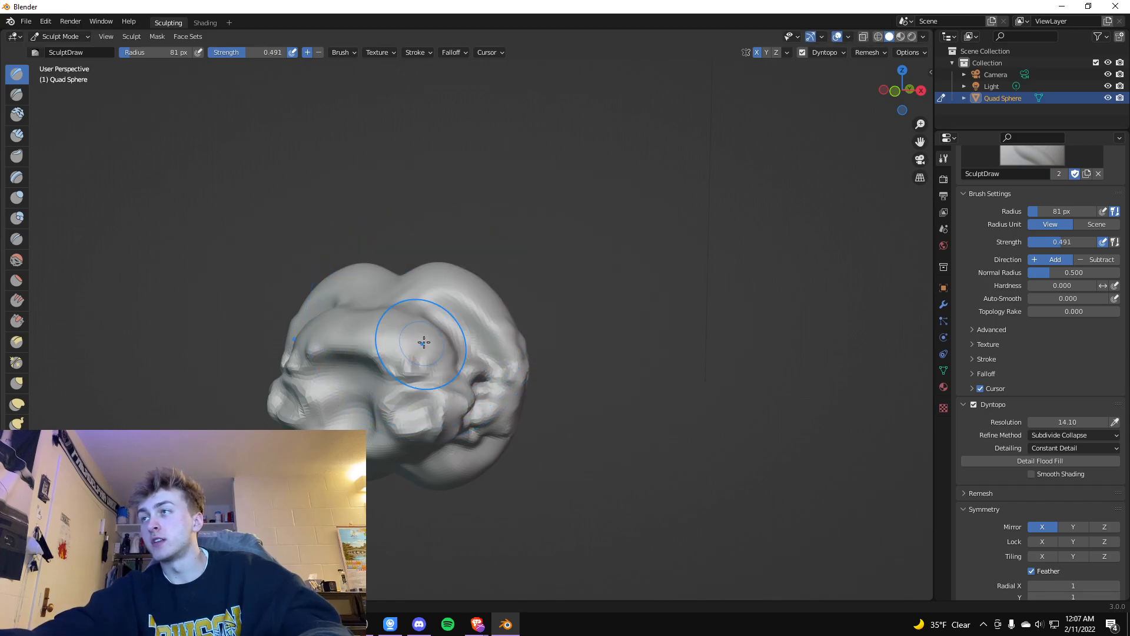
Sculpt broad raised Draw strokes across the front and sides of the mesh
mouse_move(353, 312)
left_mouse_down()
mouse_move(420, 372)
mouse_move(356, 389)
mouse_move(372, 407)
mouse_move(443, 380)
left_mouse_up()
middle_click_drag(443, 380, 424, 348)
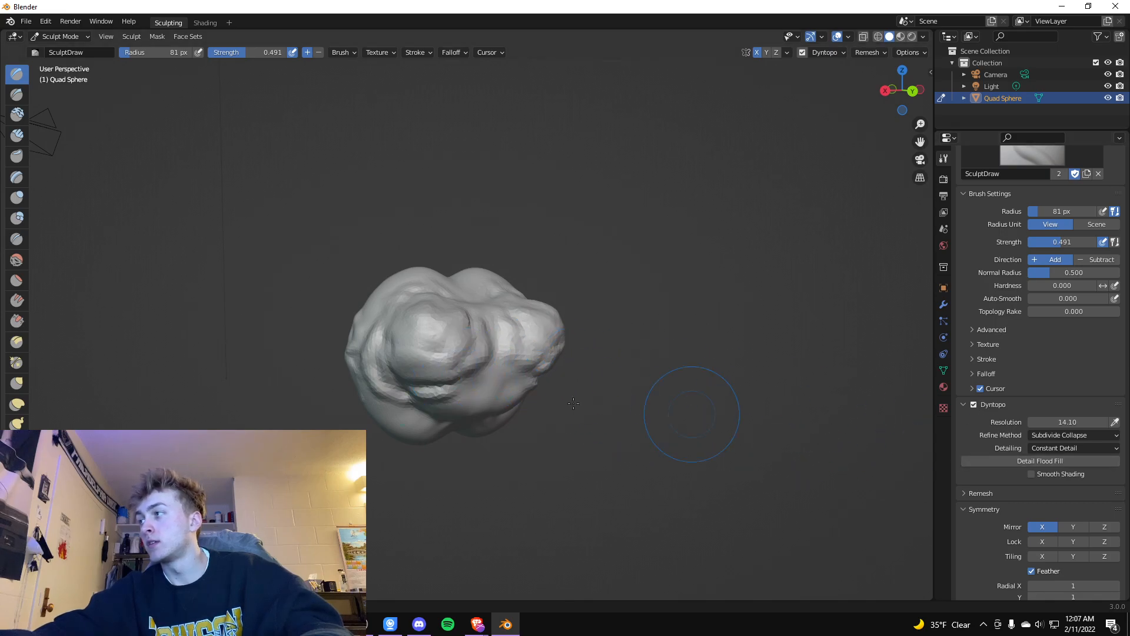
mouse_move(468, 398)
left_mouse_down()
mouse_move(447, 400)
mouse_move(399, 335)
mouse_move(370, 369)
mouse_move(413, 389)
mouse_move(449, 354)
mouse_move(494, 351)
left_mouse_up()
mouse_move(494, 352)
middle_mouse_down()
mouse_move(518, 347)
mouse_move(492, 353)
mouse_move(477, 285)
middle_mouse_up()
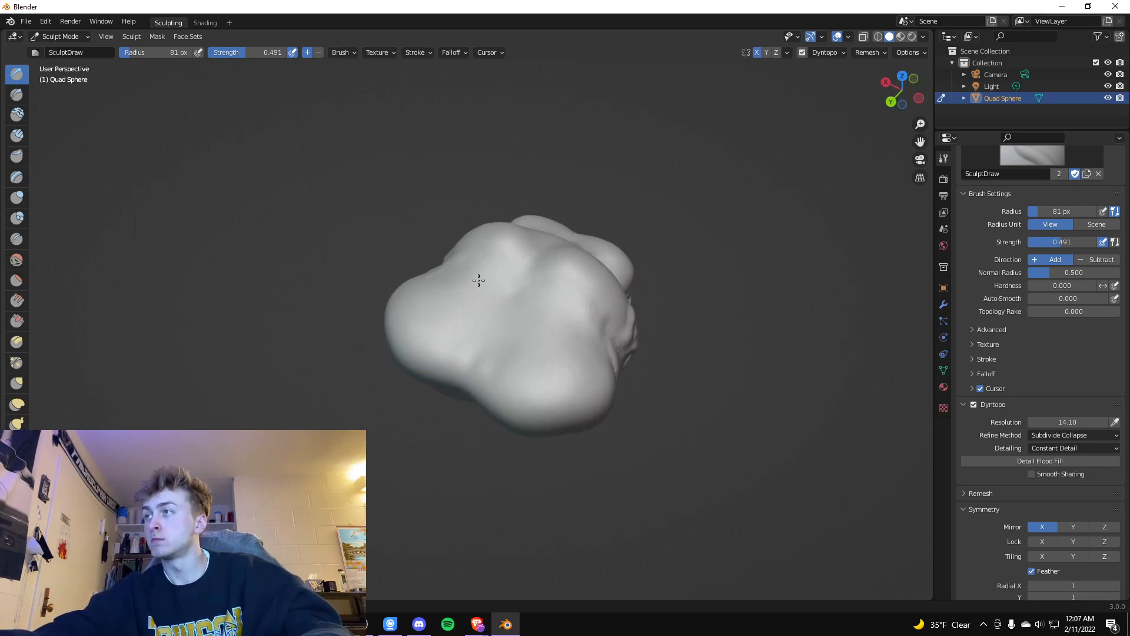
mouse_move(535, 318)
middle_mouse_down()
mouse_move(594, 250)
mouse_move(595, 409)
mouse_move(529, 366)
mouse_move(550, 353)
middle_mouse_up()
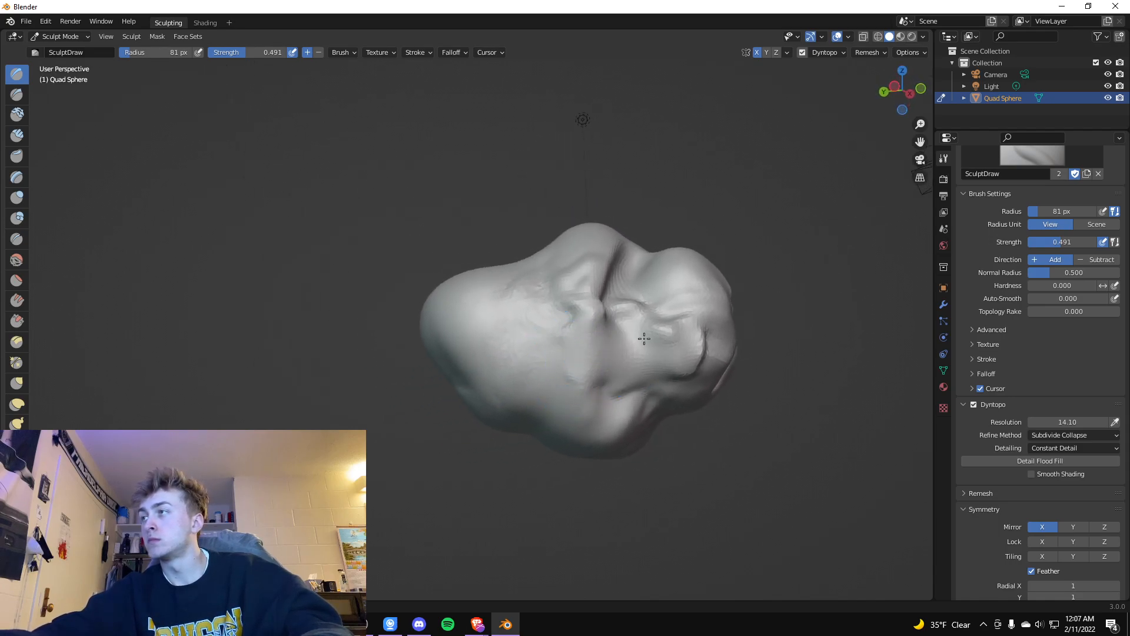
Smooth the rough creases on the sides and front of the mesh, adding a little volume between the smoothing strokes
mouse_move(541, 339)
left_mouse_down("shift")
mouse_move(573, 255)
mouse_move(526, 353)
left_mouse_up("shift")
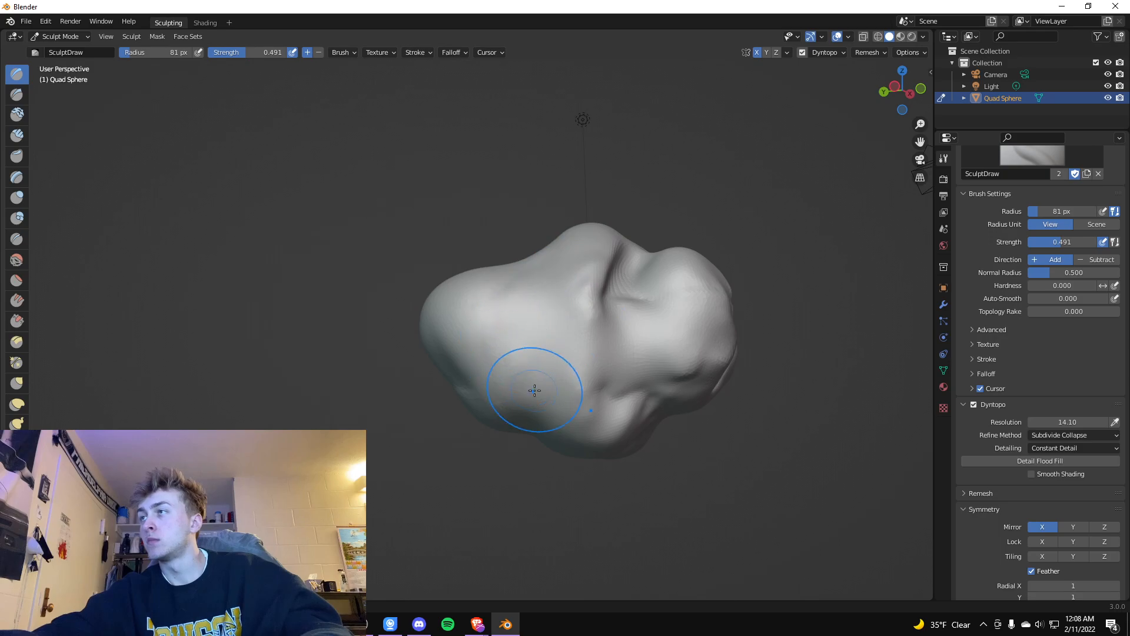
mouse_move(639, 347)
left_mouse_down("shift")
mouse_move(621, 316)
mouse_move(583, 313)
mouse_move(606, 290)
mouse_move(606, 382)
mouse_move(558, 354)
left_mouse_up("shift")
mouse_move(545, 296)
left_mouse_down()
mouse_move(596, 331)
mouse_move(595, 280)
mouse_move(598, 358)
left_mouse_up()
middle_click_drag(670, 311, 575, 344)
mouse_move(498, 356)
left_mouse_down("shift")
mouse_move(467, 338)
mouse_move(446, 437)
left_mouse_up("shift")
mouse_move(432, 357)
left_mouse_down("shift")
mouse_move(396, 396)
mouse_move(432, 442)
left_mouse_up("shift")
left_click_drag(505, 406, 498, 450, "shift")
mouse_move(488, 379)
left_mouse_down("shift")
mouse_move(494, 456)
mouse_move(493, 424)
mouse_move(470, 435)
left_mouse_up("shift")
Build up the lower front of the head into a rounded muzzle and smooth its surface
left_click_drag(447, 368, 438, 435)
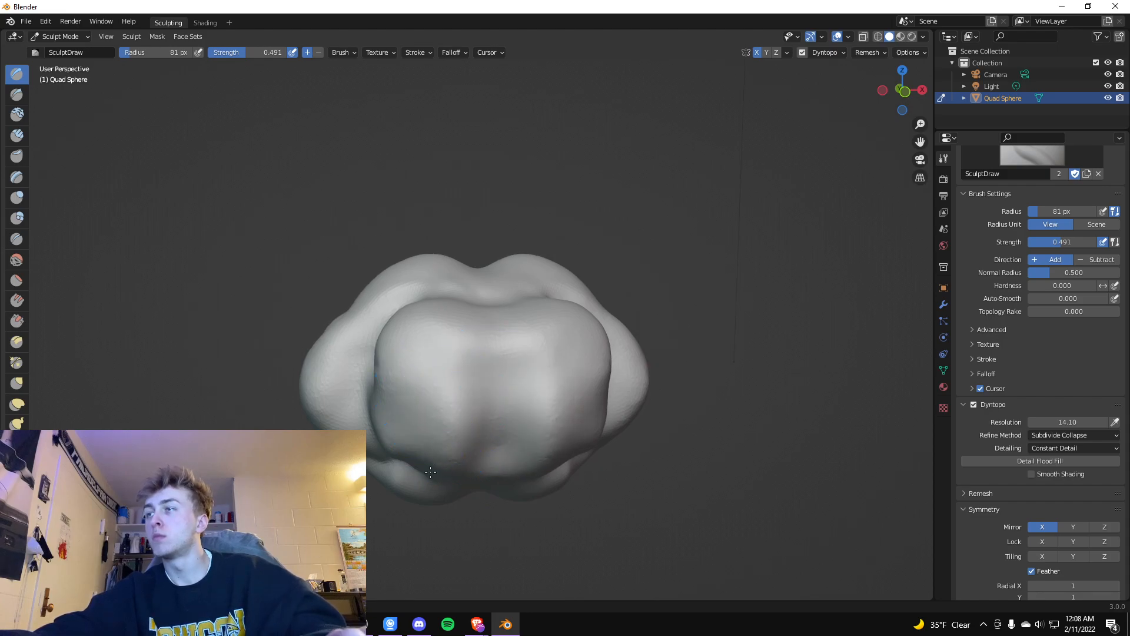
mouse_move(457, 387)
left_mouse_down()
mouse_move(462, 471)
mouse_move(450, 444)
mouse_move(452, 462)
mouse_move(490, 462)
left_mouse_up()
mouse_move(483, 419)
left_mouse_down("shift")
mouse_move(489, 432)
mouse_move(457, 408)
mouse_move(442, 412)
mouse_move(424, 386)
mouse_move(453, 477)
mouse_move(447, 453)
mouse_move(480, 412)
mouse_move(466, 447)
mouse_move(435, 469)
left_mouse_up("shift")
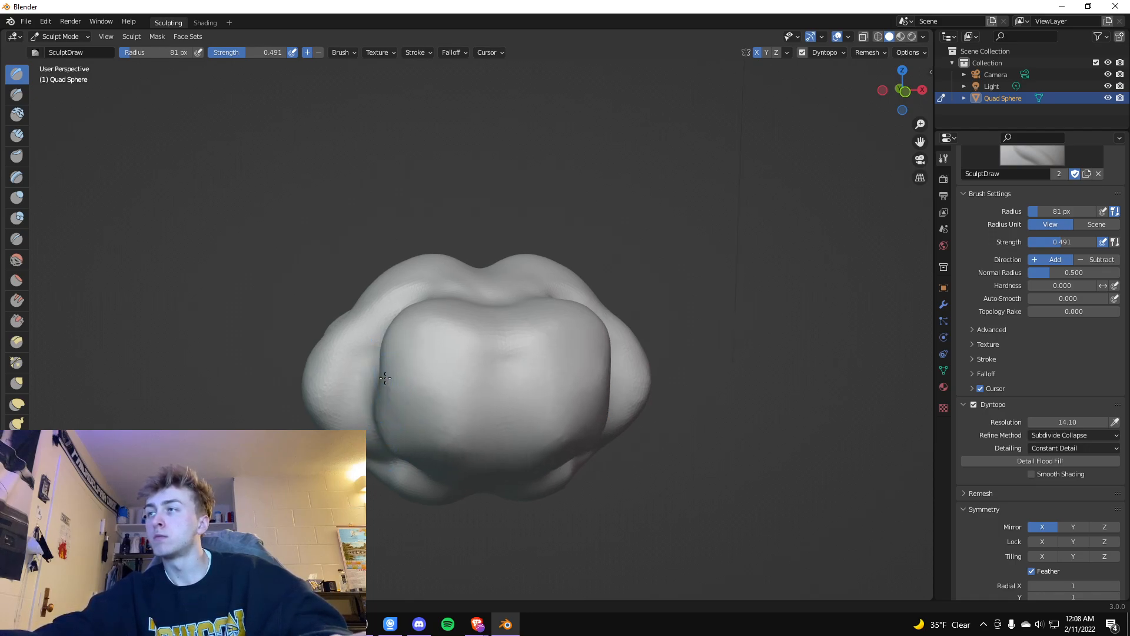
middle_click_drag(434, 469, 465, 399)
mouse_move(617, 378)
left_mouse_down()
mouse_move(600, 396)
mouse_move(624, 366)
mouse_move(613, 358)
mouse_move(595, 427)
mouse_move(608, 366)
mouse_move(591, 409)
mouse_move(618, 361)
mouse_move(597, 438)
mouse_move(628, 376)
mouse_move(613, 397)
mouse_move(638, 391)
mouse_move(641, 412)
mouse_move(624, 435)
left_mouse_up()
mouse_move(770, 379)
middle_mouse_down()
mouse_move(676, 367)
mouse_move(641, 391)
middle_mouse_up()
Carve mirrored eye sockets and a wide mouth groove into the front of the head with the inverted Draw brush
mouse_move(410, 420)
left_mouse_down("ctrl")
mouse_move(422, 404)
mouse_move(416, 433)
mouse_move(412, 396)
mouse_move(404, 424)
mouse_move(430, 398)
mouse_move(418, 457)
mouse_move(404, 404)
mouse_move(438, 428)
left_mouse_up("ctrl")
mouse_move(479, 404)
middle_mouse_down()
mouse_move(525, 374)
mouse_move(467, 442)
middle_mouse_up()
mouse_move(469, 437)
left_mouse_down()
mouse_move(507, 419)
mouse_move(452, 429)
mouse_move(508, 430)
left_mouse_up()
middle_click_drag(507, 430, 406, 459)
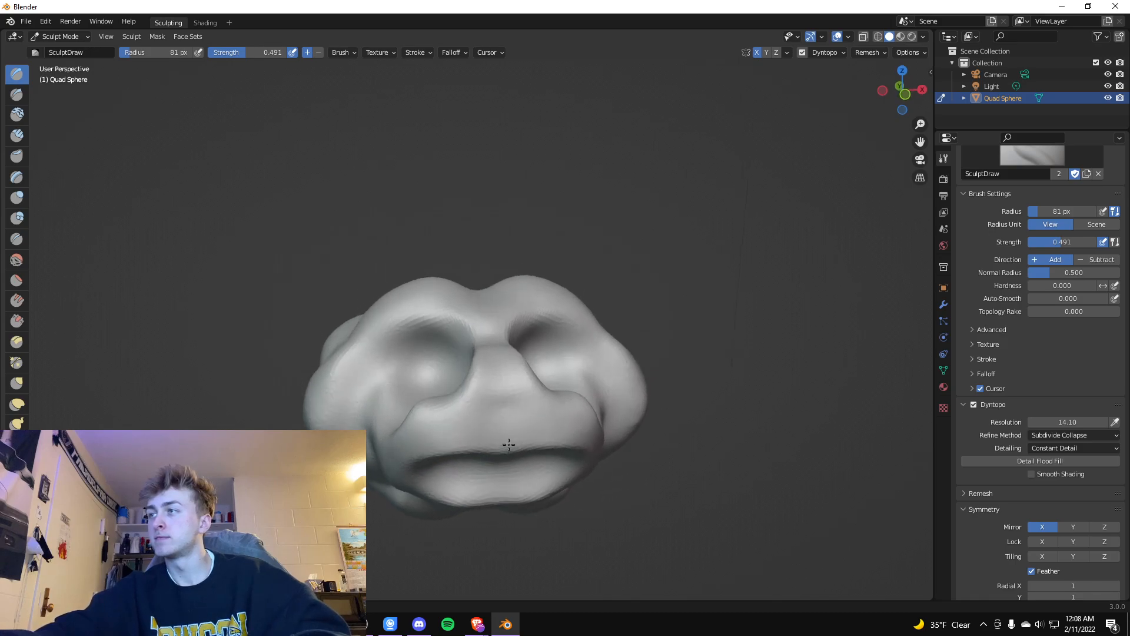
mouse_move(391, 456)
left_mouse_down("ctrl")
mouse_move(412, 452)
mouse_move(399, 459)
mouse_move(399, 433)
left_mouse_up("ctrl")
mouse_move(552, 436)
left_mouse_down("ctrl")
mouse_move(535, 414)
mouse_move(565, 373)
mouse_move(533, 380)
mouse_move(490, 439)
mouse_move(566, 435)
mouse_move(545, 407)
left_mouse_up("ctrl")
Carve the hollow between eye socket and muzzle deeper and raise the tip of the nose
mouse_move(510, 379)
middle_mouse_down()
mouse_move(618, 409)
mouse_move(620, 384)
mouse_move(574, 352)
middle_mouse_up()
mouse_move(583, 353)
left_mouse_down("ctrl")
mouse_move(704, 318)
mouse_move(510, 397)
mouse_move(523, 375)
mouse_move(517, 389)
left_mouse_up("ctrl")
mouse_move(649, 354)
left_mouse_down()
mouse_move(658, 357)
mouse_move(652, 336)
left_mouse_up()
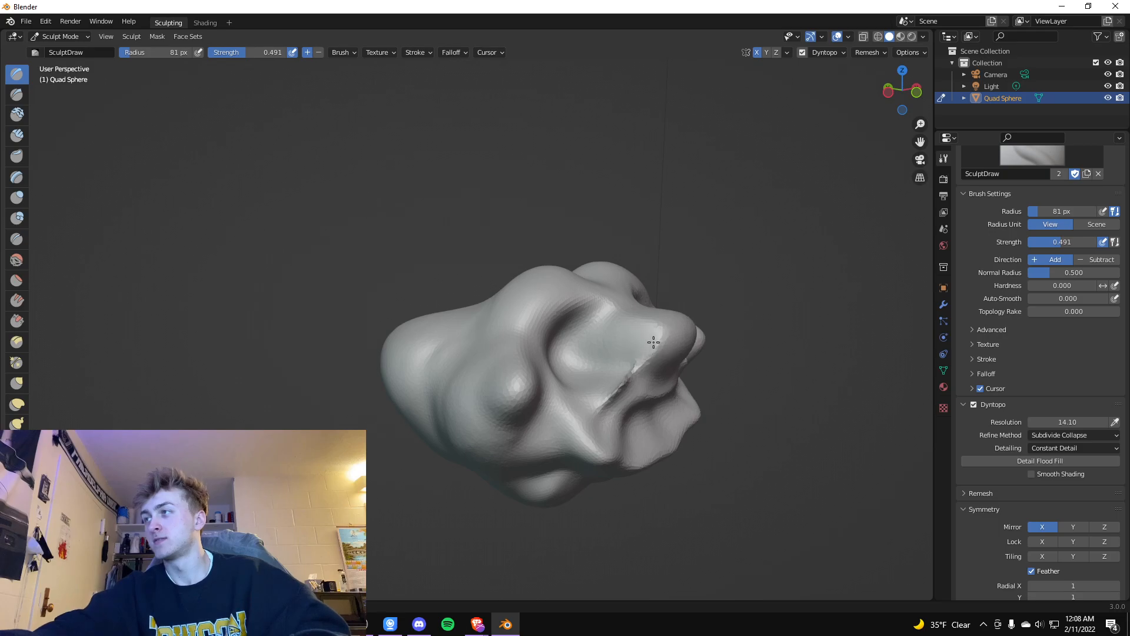
mouse_move(714, 328)
middle_mouse_down()
mouse_move(649, 331)
mouse_move(668, 353)
mouse_move(680, 323)
mouse_move(471, 348)
mouse_move(46, 325)
middle_mouse_up()
scroll(701, 360, "down", 2)
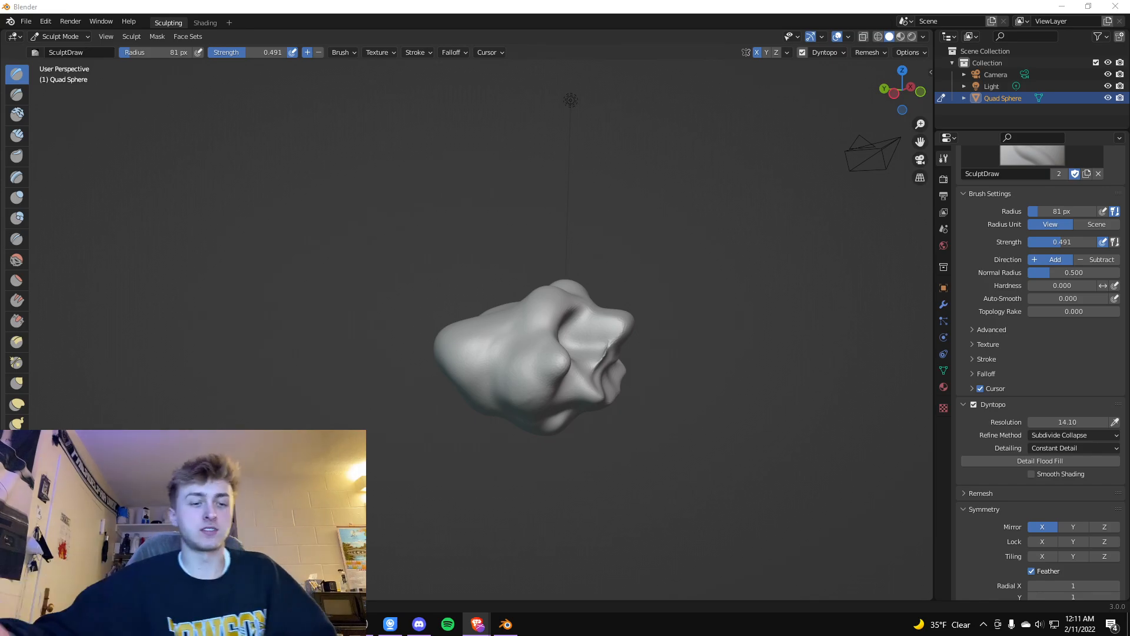
Build mirrored stalks with round ball tips on the back of the head using the Inflate and Blob brushes
scroll(647, 318, "up", 4)
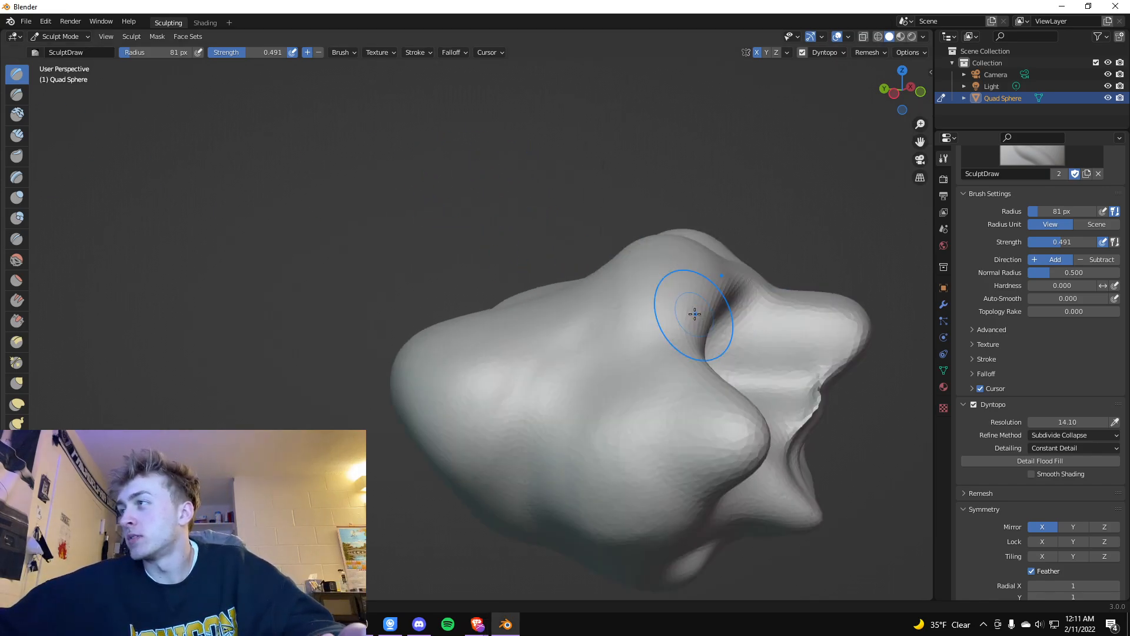
mouse_move(798, 330)
middle_mouse_down()
mouse_move(700, 337)
mouse_move(701, 318)
mouse_move(820, 324)
mouse_move(919, 299)
middle_mouse_up()
middle_click_drag(481, 359, 566, 372)
scroll(551, 368, "up", 2)
mouse_move(446, 313)
middle_mouse_down()
mouse_move(465, 335)
mouse_move(574, 282)
middle_mouse_up()
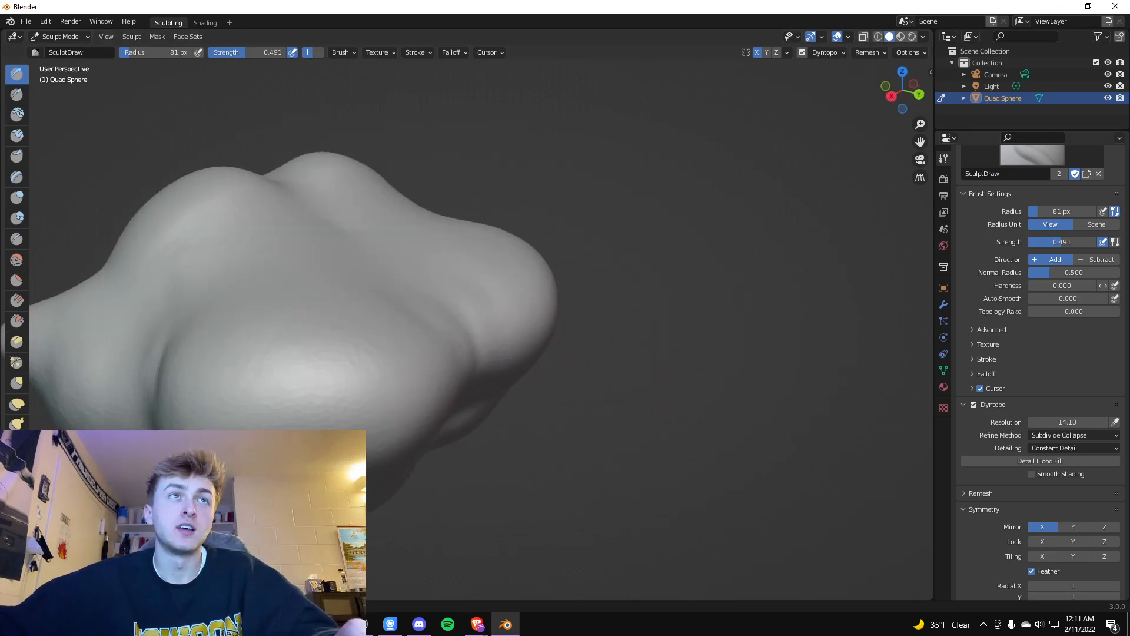
left_click(16, 157)
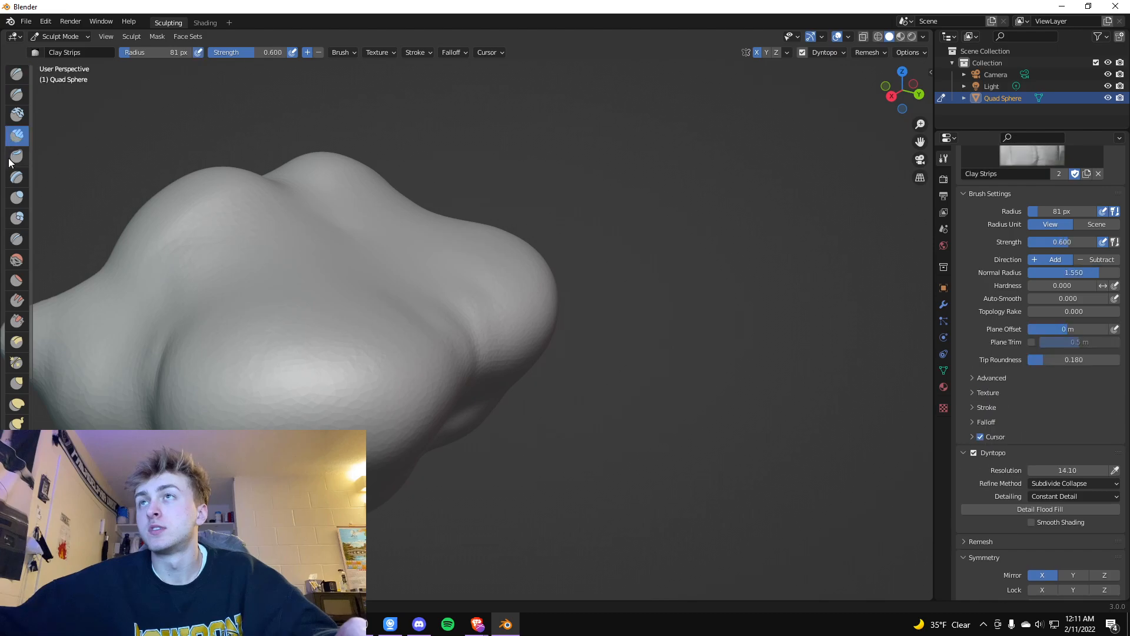
left_click(16, 198)
mouse_move(320, 345)
left_mouse_down()
mouse_move(323, 334)
mouse_move(341, 402)
mouse_move(331, 376)
mouse_move(265, 374)
mouse_move(305, 330)
mouse_move(327, 368)
mouse_move(306, 346)
mouse_move(337, 341)
mouse_move(324, 331)
mouse_move(328, 298)
mouse_move(351, 289)
mouse_move(324, 277)
mouse_move(335, 300)
left_mouse_up()
left_click(16, 218)
mouse_move(373, 280)
middle_mouse_down()
mouse_move(483, 279)
mouse_move(379, 271)
mouse_move(411, 271)
middle_mouse_up()
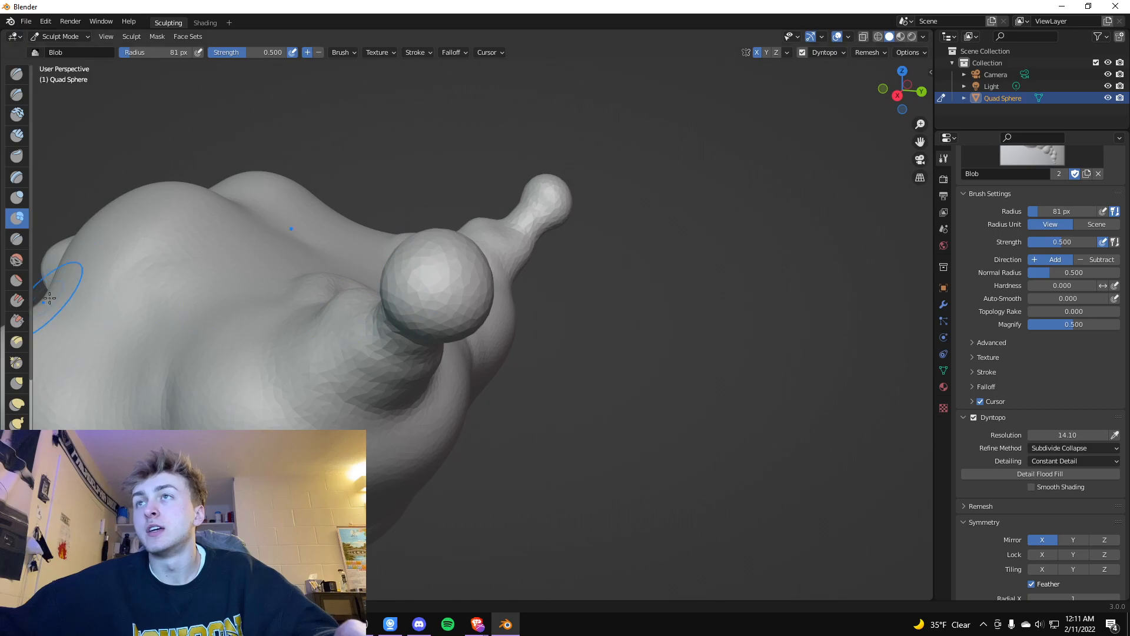
Pinch the stalks just below the ball tips with the Crease brush
left_click(19, 239)
middle_click_drag(424, 293, 431, 290)
middle_click_drag(522, 304, 517, 291)
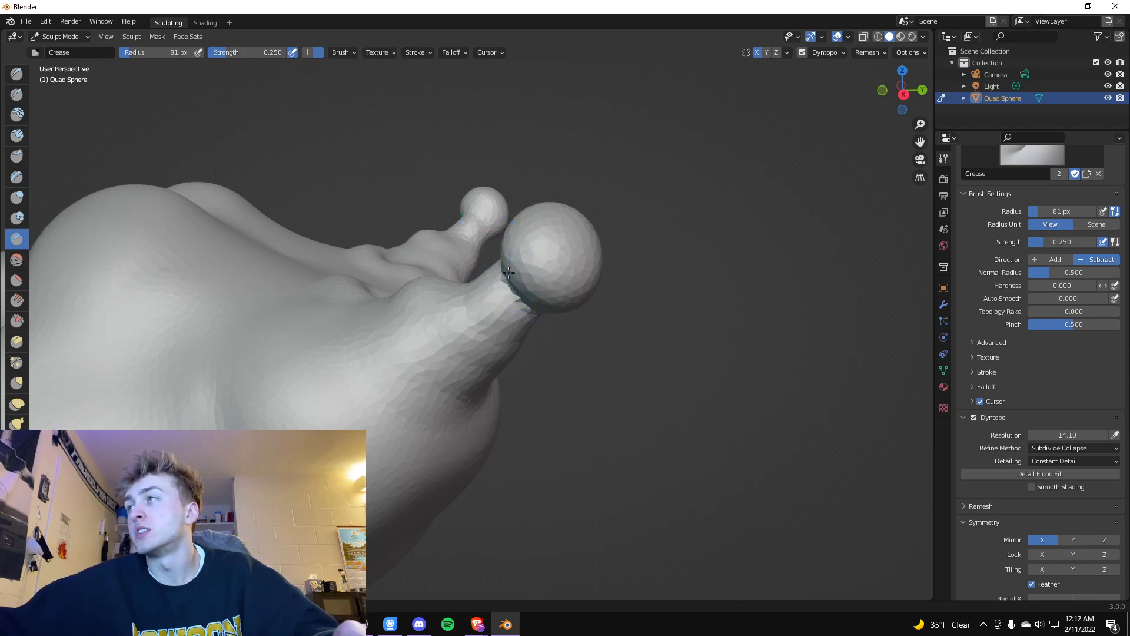
mouse_move(566, 303)
middle_mouse_down()
mouse_move(555, 262)
mouse_move(431, 249)
middle_mouse_up()
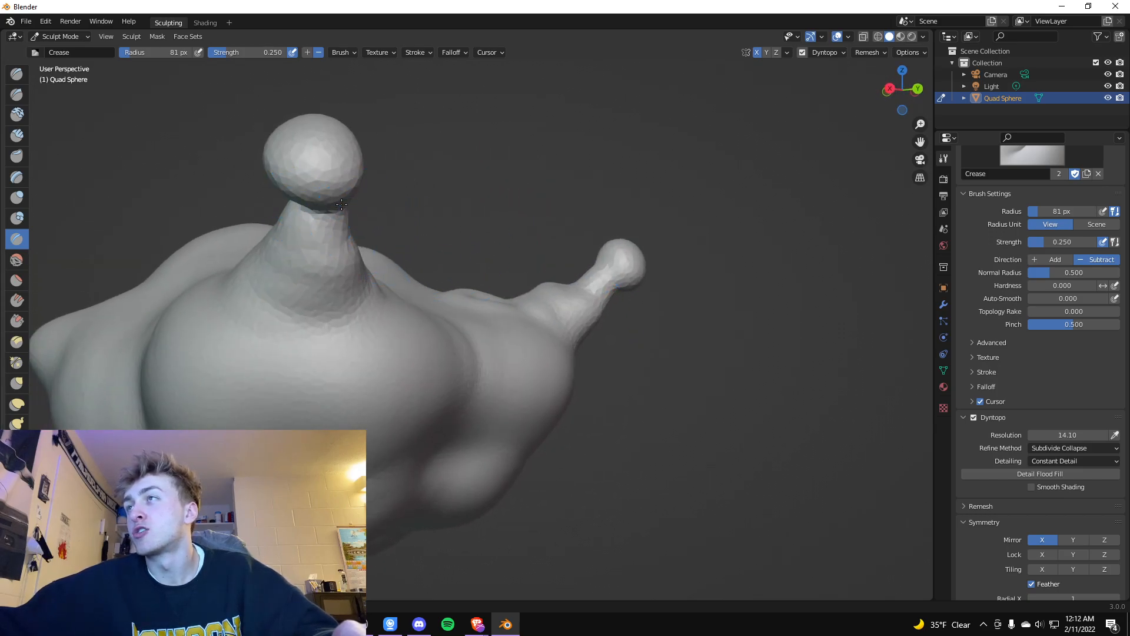
mouse_move(379, 189)
middle_mouse_down()
mouse_move(171, 118)
mouse_move(273, 232)
middle_mouse_up()
mouse_move(265, 246)
left_mouse_down()
mouse_move(263, 234)
mouse_move(257, 248)
left_mouse_up()
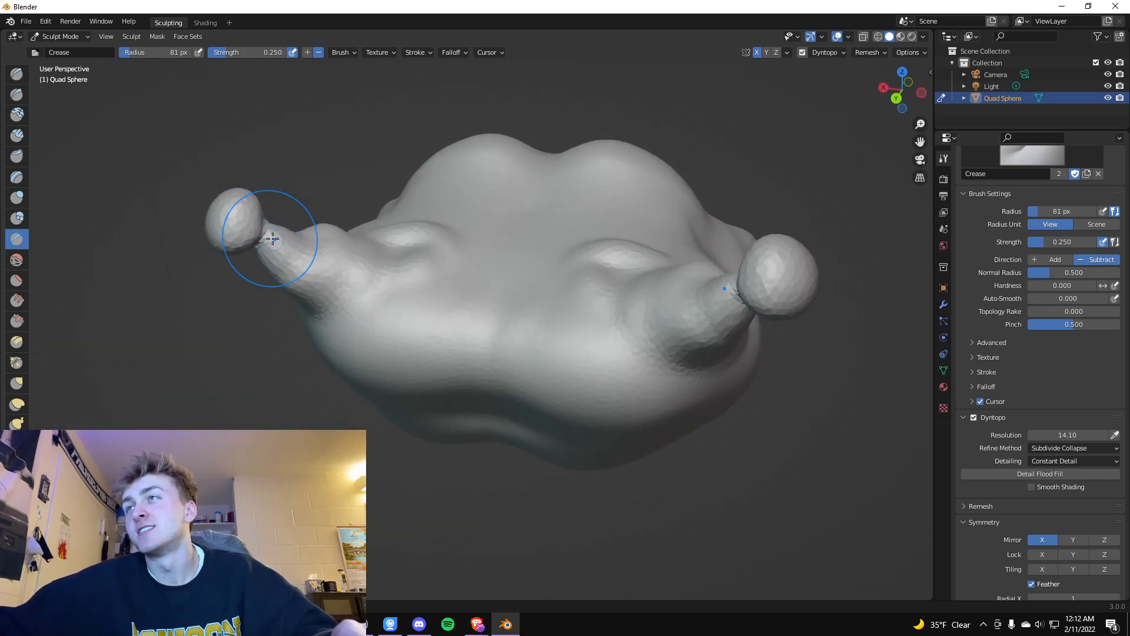
middle_click_drag(260, 240, 254, 233)
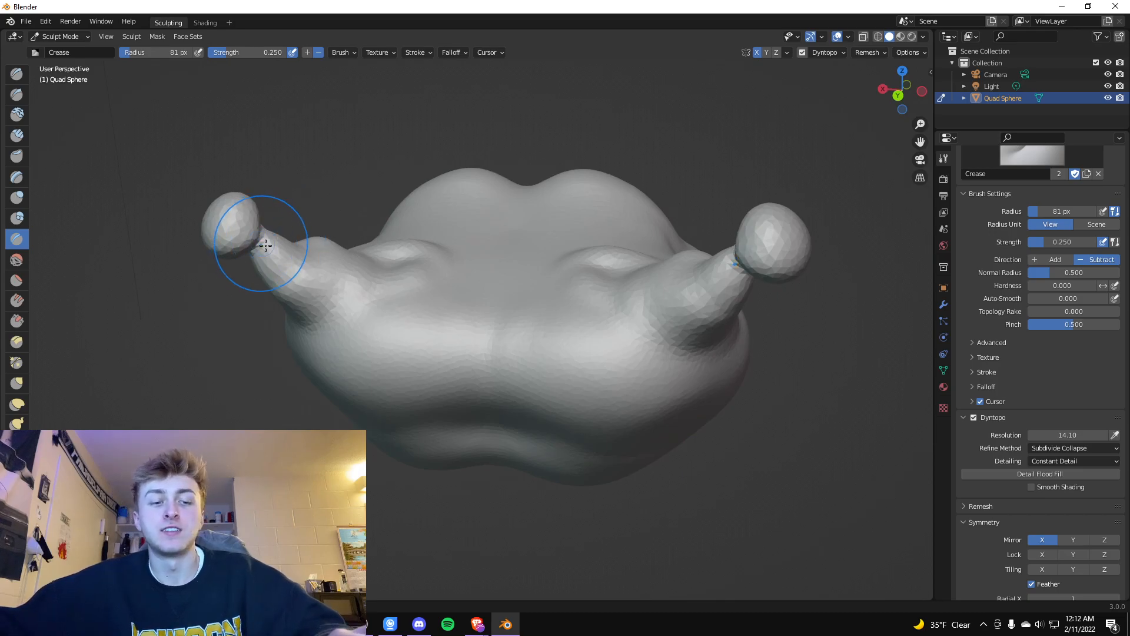
Try deeper creases around the stalk necks with the Crease brush at Strength 1.000, undoing the test strokes
key("shift+f")
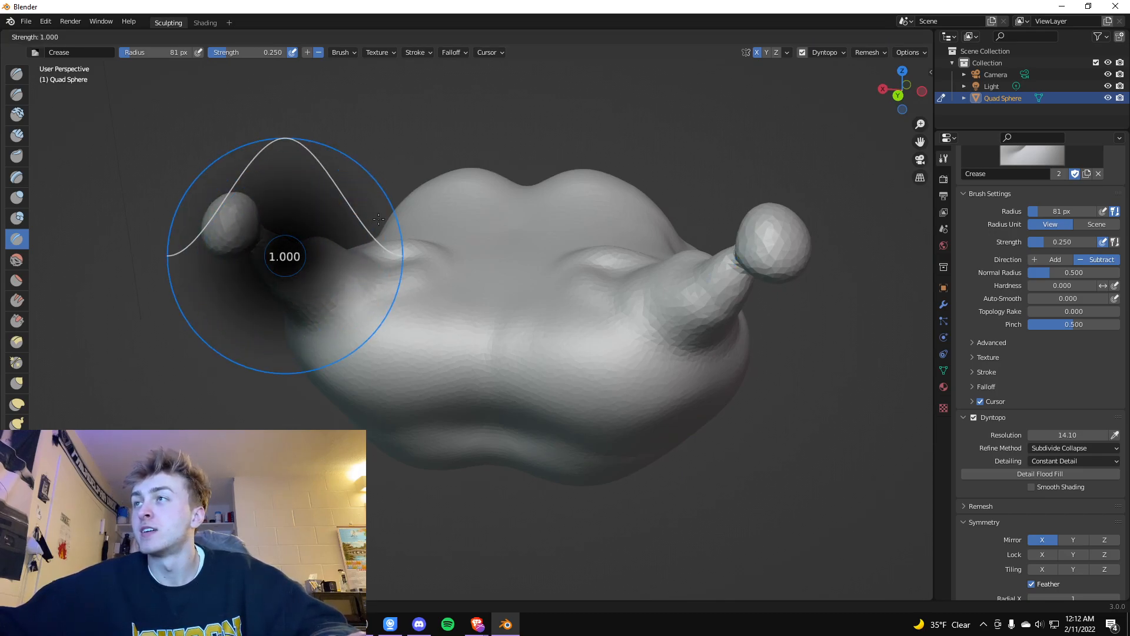
left_click(390, 221)
left_click_drag(265, 252, 219, 227)
mouse_move(265, 202)
middle_mouse_down()
mouse_move(388, 229)
mouse_move(493, 323)
middle_mouse_up()
left_click_drag(492, 323, 442, 335)
mouse_move(556, 312)
middle_mouse_down()
mouse_move(489, 308)
mouse_move(544, 316)
middle_mouse_up()
key("ctrl+z")
key("ctrl+z")
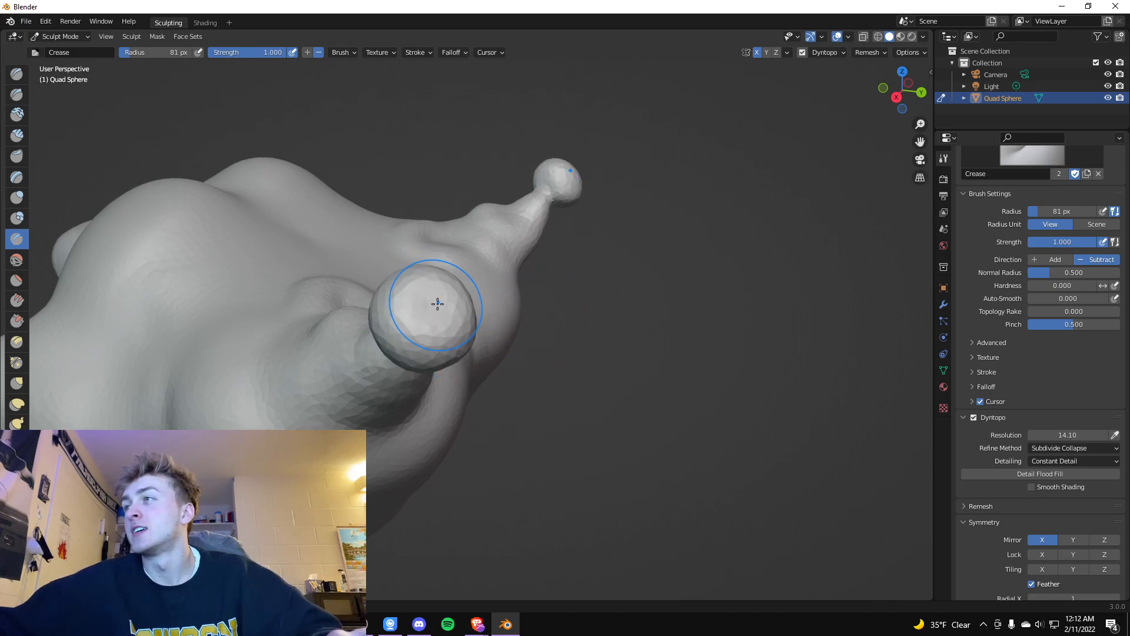
middle_click_drag(493, 328, 480, 215)
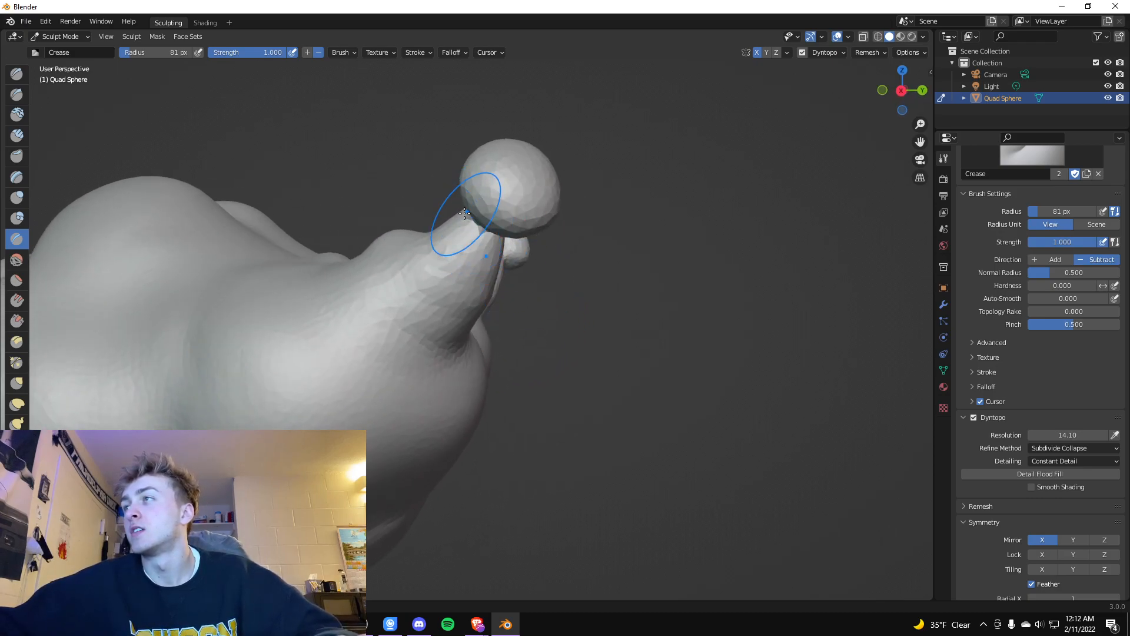
mouse_move(568, 218)
middle_mouse_down()
mouse_move(437, 223)
mouse_move(565, 222)
middle_mouse_up()
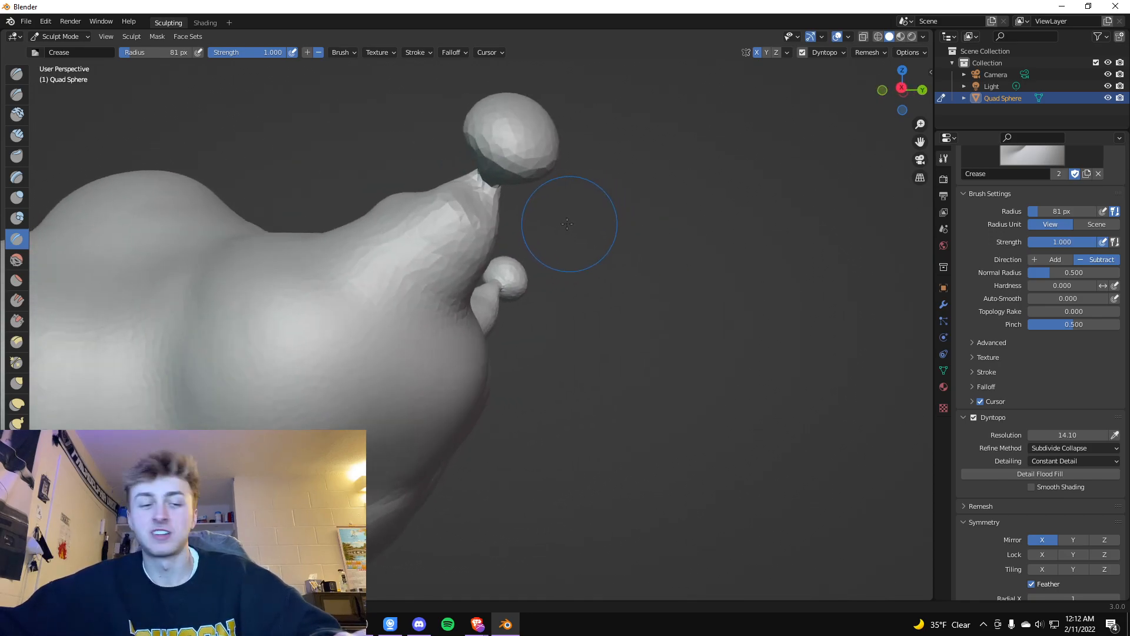
key("ctrl+z")
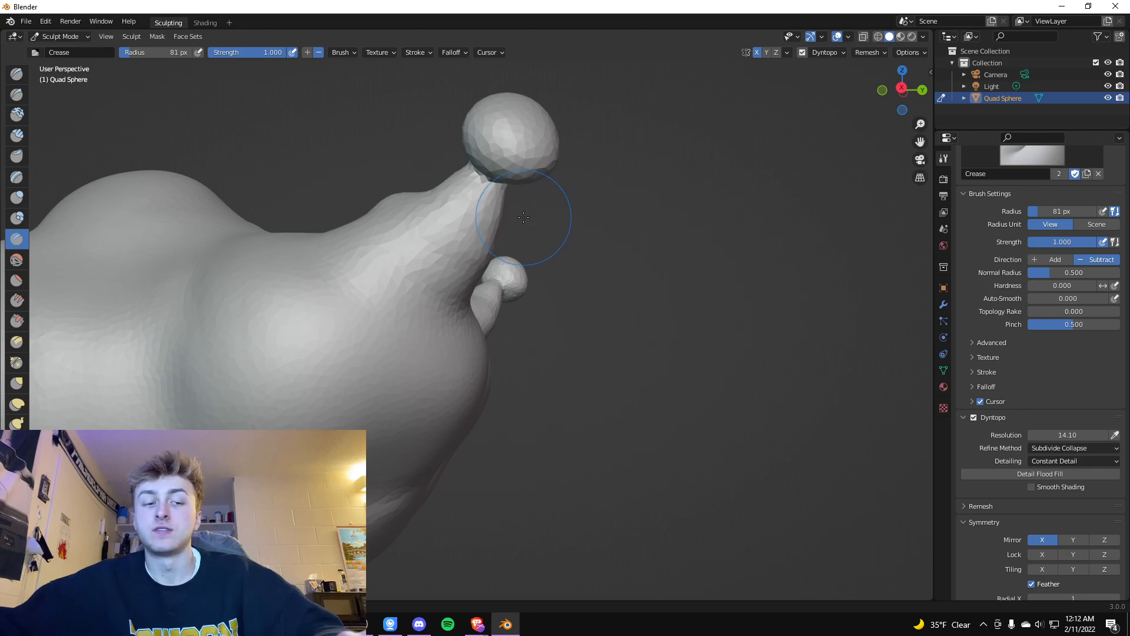
Set the Crease brush Strength to 0.376 and try pinching the stalk necks below the ball tips from several sides
key("shift+f")
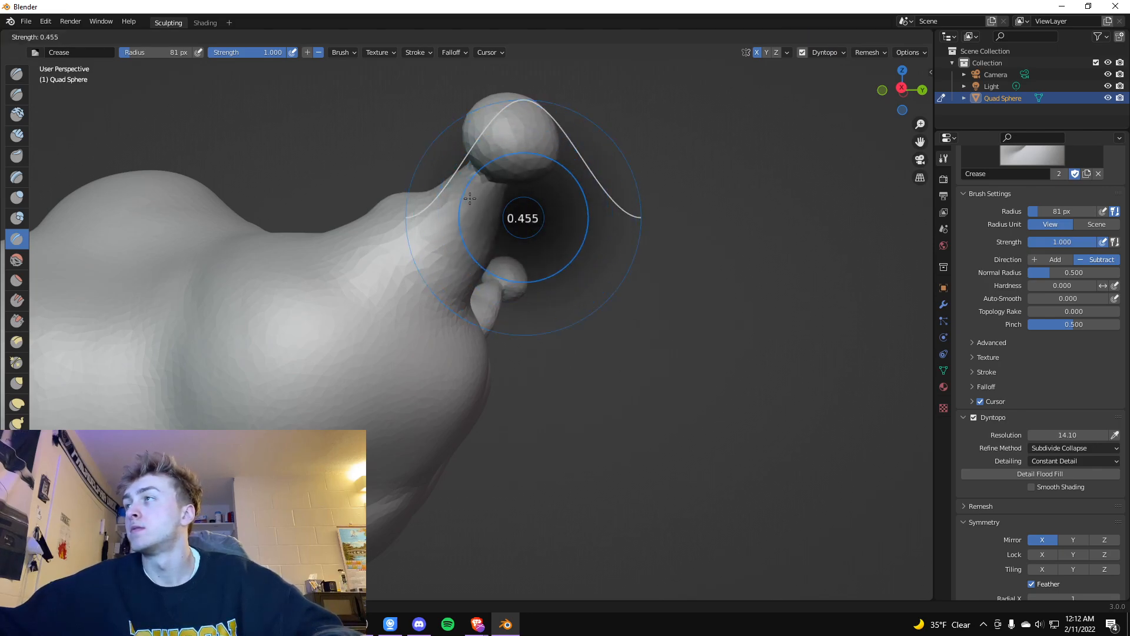
left_click(465, 201)
mouse_move(465, 200)
left_mouse_down()
mouse_move(469, 156)
mouse_move(487, 183)
mouse_move(492, 164)
mouse_move(475, 172)
mouse_move(496, 189)
mouse_move(500, 165)
left_mouse_up()
mouse_move(573, 168)
middle_mouse_down()
mouse_move(642, 220)
mouse_move(725, 252)
middle_mouse_up()
left_click_drag(689, 222, 698, 232)
mouse_move(769, 202)
middle_mouse_down()
mouse_move(669, 160)
mouse_move(650, 131)
middle_mouse_up()
left_click_drag(615, 226, 591, 237)
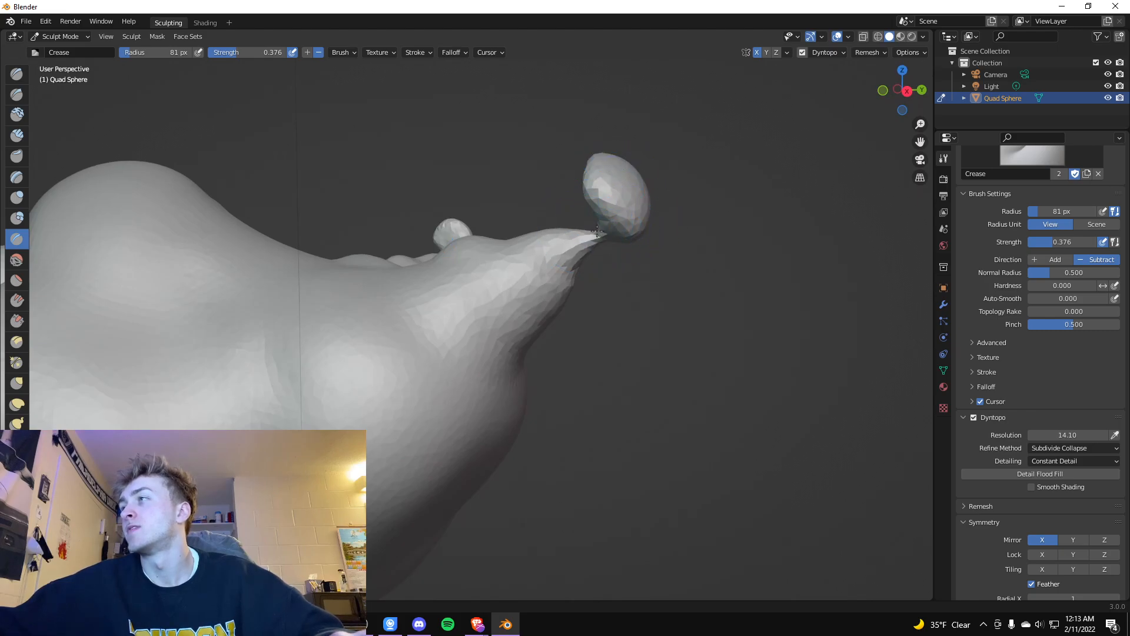
middle_click_drag(651, 233, 495, 224)
mouse_move(501, 236)
left_mouse_down()
mouse_move(474, 226)
mouse_move(488, 241)
mouse_move(465, 247)
mouse_move(451, 233)
mouse_move(498, 266)
mouse_move(484, 259)
mouse_move(508, 222)
left_mouse_up()
mouse_move(508, 222)
middle_mouse_down()
mouse_move(653, 288)
mouse_move(651, 232)
mouse_move(447, 195)
mouse_move(576, 171)
middle_mouse_up()
Undo the crease strokes that distorted the ball tips and stalk necks
key("ctrl+z")
key("ctrl+z")
key("ctrl+z")
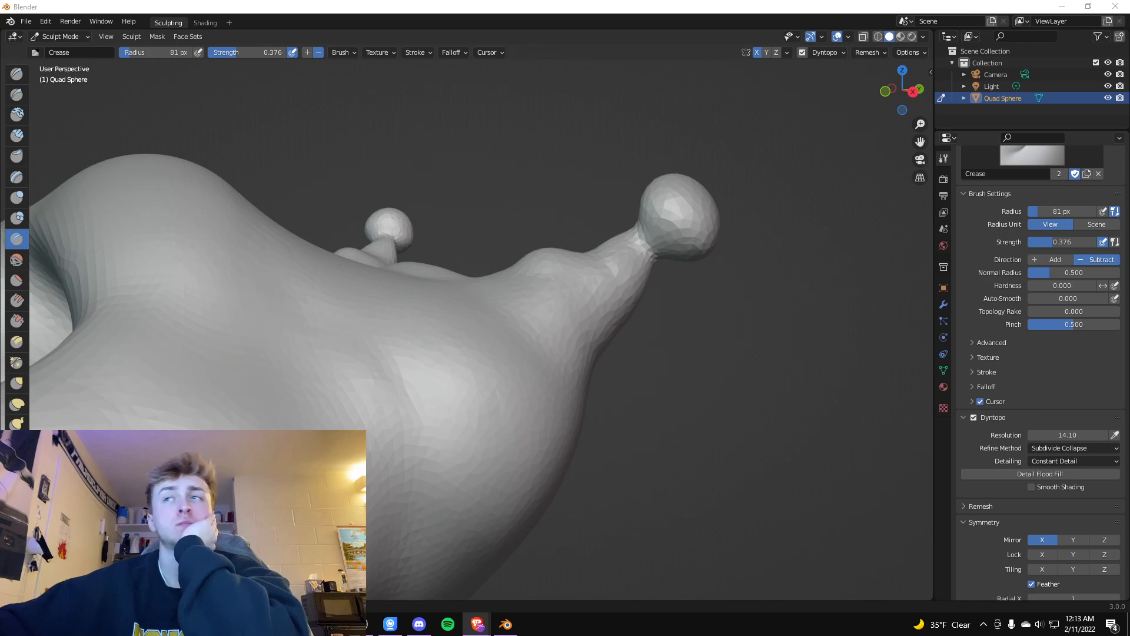
Flatten the surface of the ball tips with the Flatten/Contrast brush
left_click(17, 280)
mouse_move(582, 271)
middle_mouse_down()
mouse_move(419, 292)
mouse_move(454, 302)
middle_mouse_up()
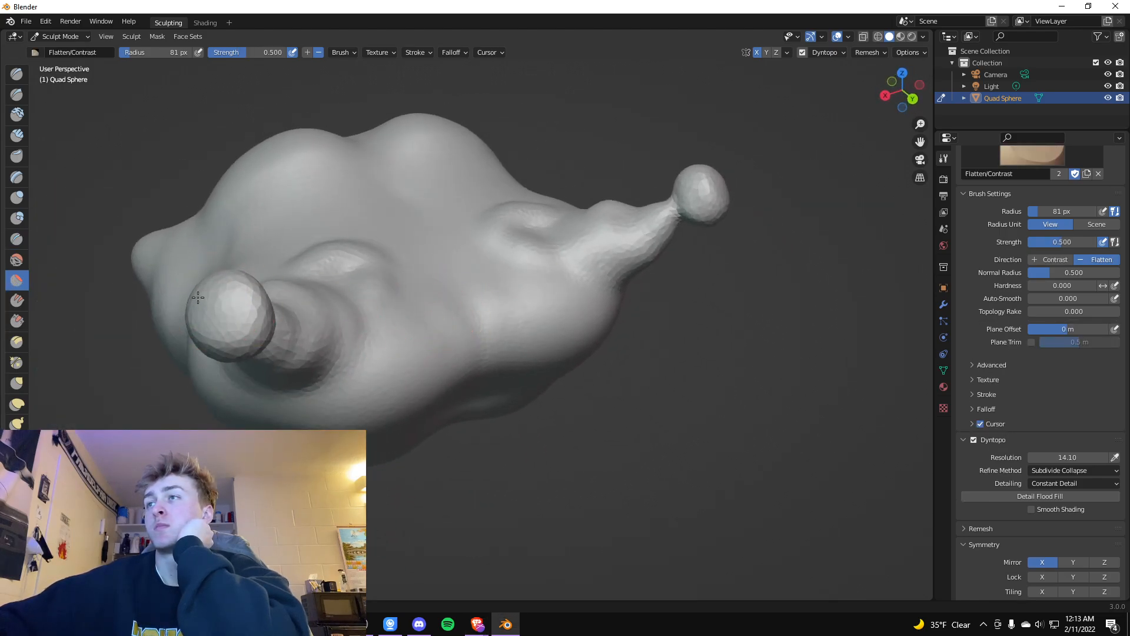
middle_click_drag(262, 287, 316, 282)
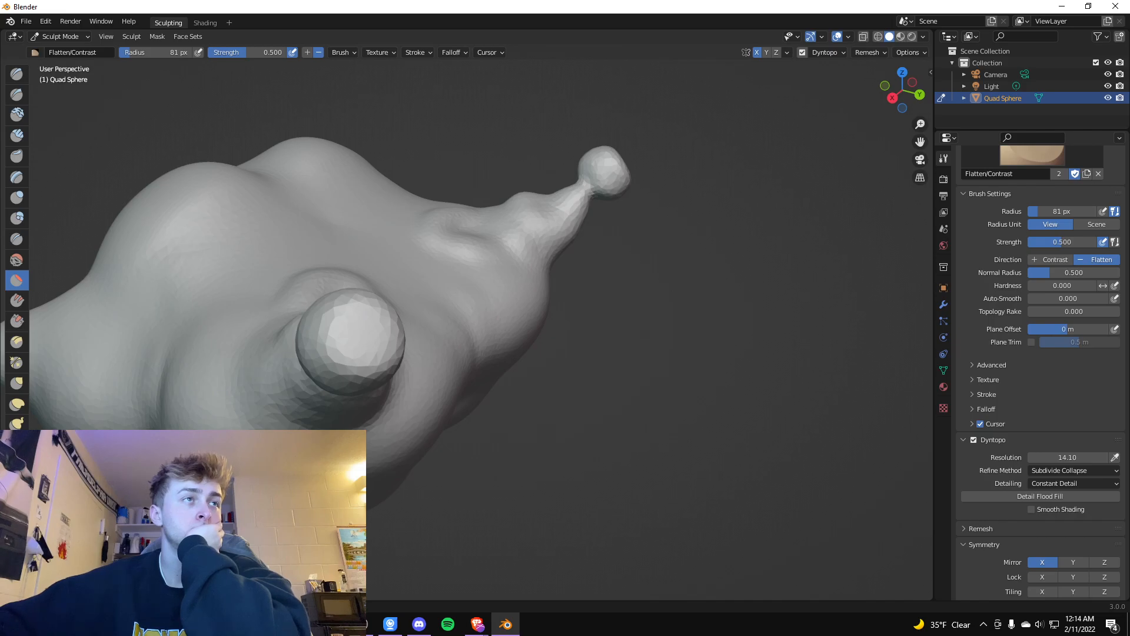
Fill in the carved eye sockets with the Fill/Deepen brush
left_click(17, 300)
mouse_move(519, 308)
middle_mouse_down()
mouse_move(554, 289)
mouse_move(396, 101)
mouse_move(378, 313)
mouse_move(384, 304)
mouse_move(259, 268)
middle_mouse_up()
scroll(422, 270, "down", 4)
mouse_move(583, 305)
middle_mouse_down()
mouse_move(520, 320)
mouse_move(530, 349)
middle_mouse_up()
scroll(517, 316, "up", 5)
scroll(530, 316, "down", 2)
scroll(650, 338, "up", 1)
mouse_move(650, 338)
middle_mouse_down()
mouse_move(585, 298)
mouse_move(598, 303)
middle_mouse_up()
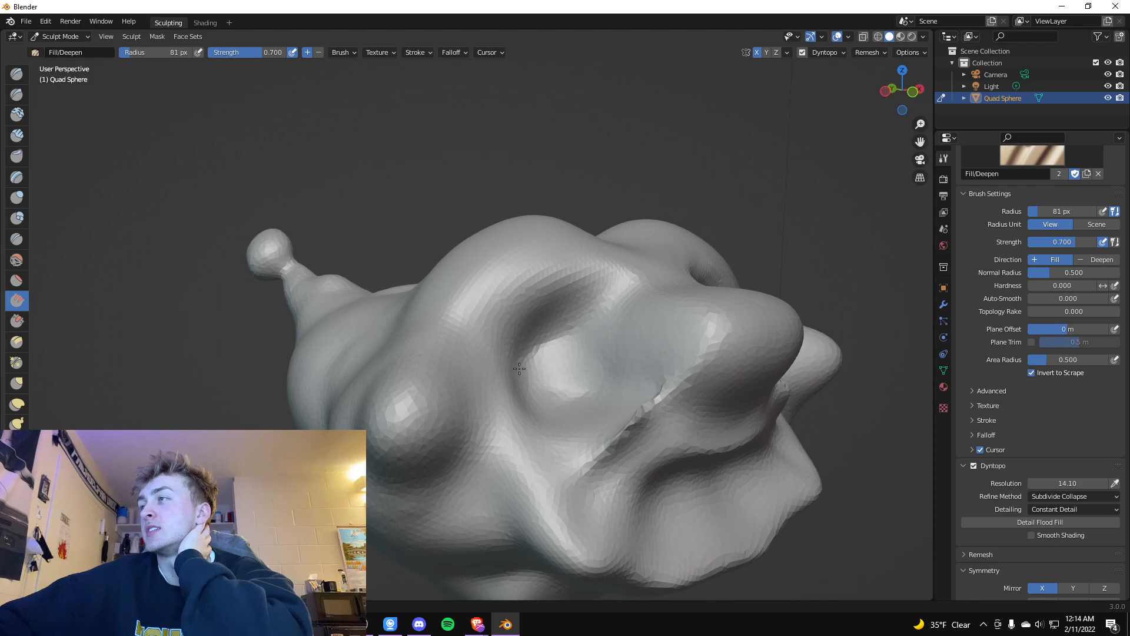
mouse_move(542, 328)
left_mouse_down()
mouse_move(565, 342)
mouse_move(570, 373)
mouse_move(550, 384)
mouse_move(554, 346)
mouse_move(507, 344)
mouse_move(553, 359)
left_mouse_up()
middle_click_drag(553, 358, 652, 416)
mouse_move(682, 441)
left_mouse_down()
mouse_move(668, 437)
mouse_move(707, 392)
left_mouse_up()
mouse_move(668, 443)
left_mouse_down()
mouse_move(677, 434)
mouse_move(704, 469)
mouse_move(709, 426)
mouse_move(651, 437)
mouse_move(674, 404)
mouse_move(654, 441)
mouse_move(711, 455)
mouse_move(662, 444)
left_mouse_up()
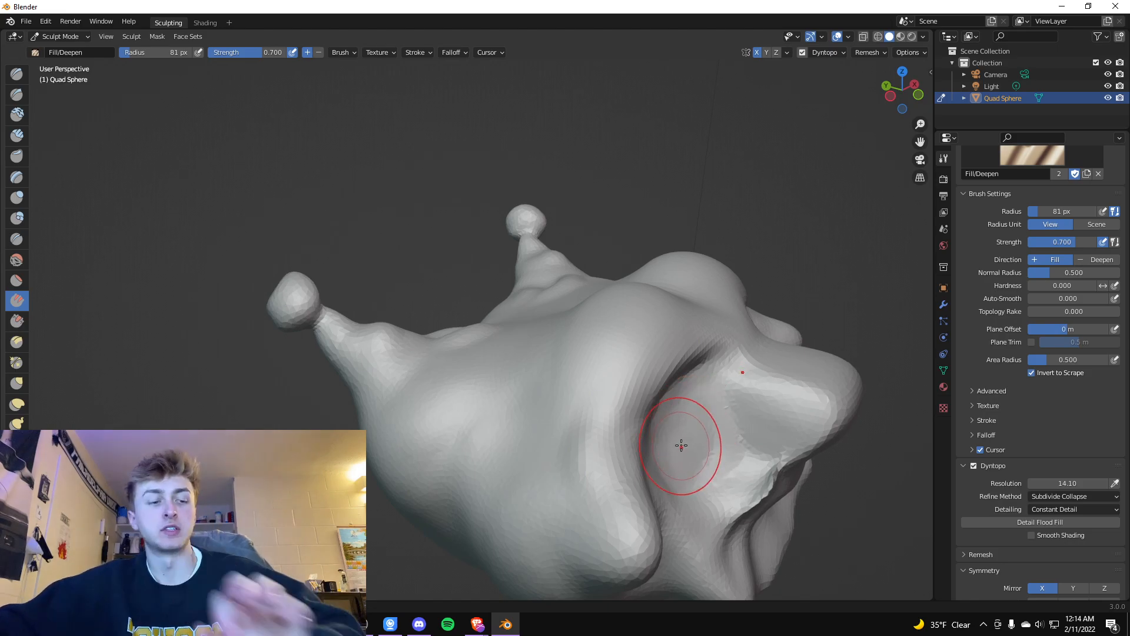
Set the Fill/Deepen brush Strength to 0.976 and fill the remaining hollows around the eye sockets and nose
key("shift+f")
left_click(708, 438)
mouse_move(708, 439)
left_mouse_down()
mouse_move(694, 450)
mouse_move(757, 449)
mouse_move(677, 494)
mouse_move(774, 400)
mouse_move(671, 485)
mouse_move(709, 457)
mouse_move(718, 426)
mouse_move(672, 535)
mouse_move(752, 440)
mouse_move(671, 470)
mouse_move(767, 428)
left_mouse_up()
mouse_move(766, 428)
middle_mouse_down()
mouse_move(736, 438)
mouse_move(676, 407)
middle_mouse_up()
mouse_move(589, 369)
left_mouse_down()
mouse_move(535, 316)
mouse_move(541, 332)
mouse_move(559, 300)
mouse_move(536, 330)
mouse_move(523, 305)
mouse_move(479, 320)
mouse_move(522, 318)
left_mouse_up()
mouse_move(385, 323)
left_mouse_down()
mouse_move(437, 340)
mouse_move(414, 323)
mouse_move(427, 374)
left_mouse_up()
scroll(416, 332, "down", 2)
mouse_move(466, 377)
middle_mouse_down()
mouse_move(547, 412)
mouse_move(513, 406)
mouse_move(497, 434)
middle_mouse_up()
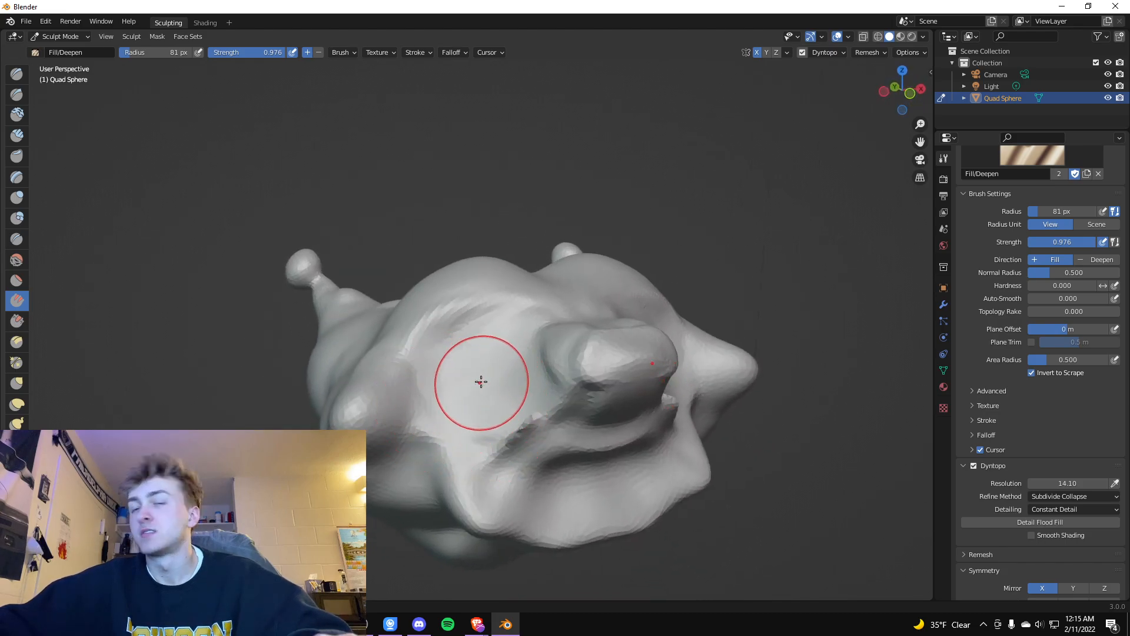
Fill the area beside the nose with the Fill/Deepen brush and smooth the cheeks and nose with the Flatten/Contrast brush
mouse_move(485, 383)
left_mouse_down()
mouse_move(520, 398)
mouse_move(464, 408)
left_mouse_up()
mouse_move(467, 398)
middle_mouse_down()
mouse_move(497, 391)
mouse_move(497, 418)
mouse_move(631, 416)
mouse_move(695, 374)
mouse_move(575, 373)
mouse_move(585, 393)
middle_mouse_up()
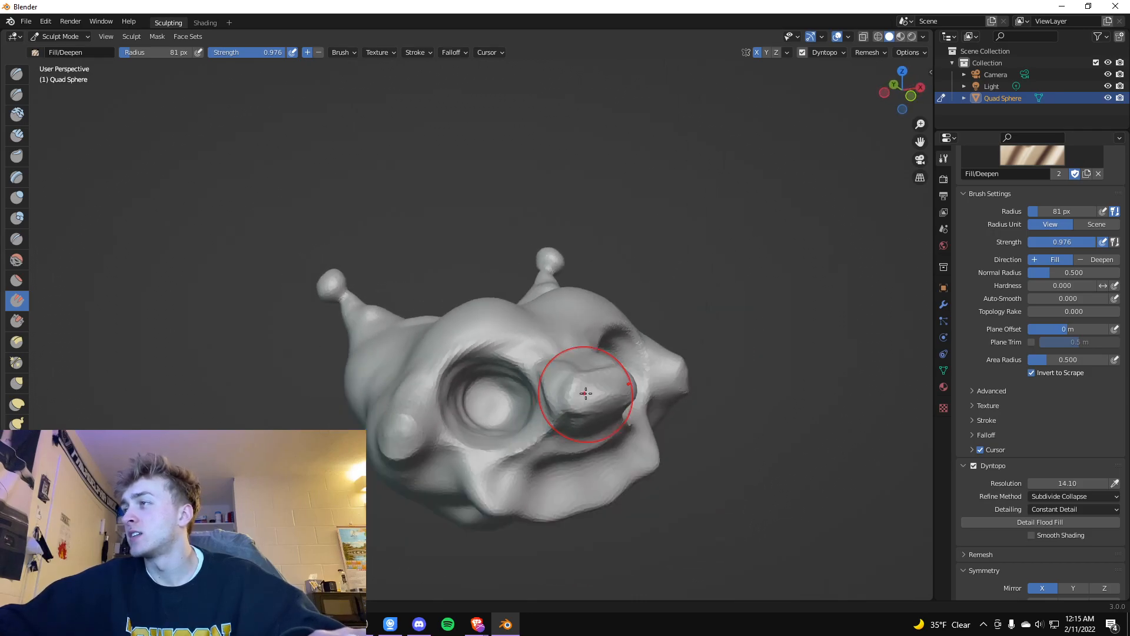
left_click(19, 281)
mouse_move(417, 437)
left_mouse_down()
mouse_move(391, 429)
mouse_move(404, 444)
mouse_move(487, 401)
mouse_move(478, 396)
mouse_move(484, 409)
left_mouse_up()
mouse_move(593, 399)
left_mouse_down()
mouse_move(570, 379)
mouse_move(591, 353)
mouse_move(518, 320)
mouse_move(450, 373)
mouse_move(505, 359)
left_mouse_up()
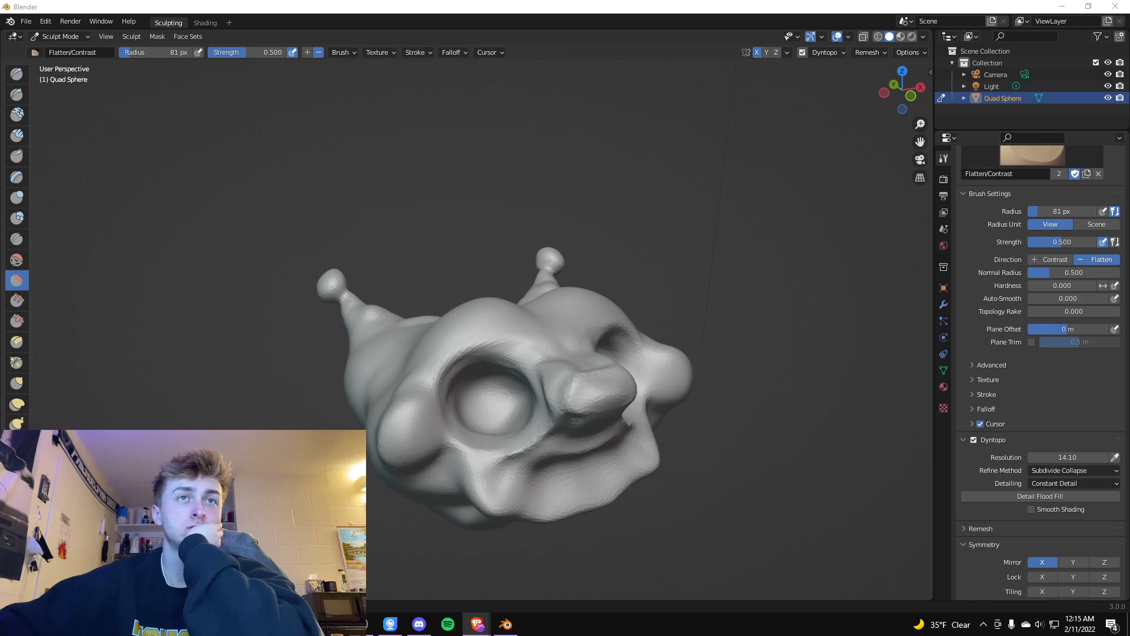
Switch to the Scrape/Peaks brush and examine the stalks, eye sockets and nose up close
left_click(17, 321)
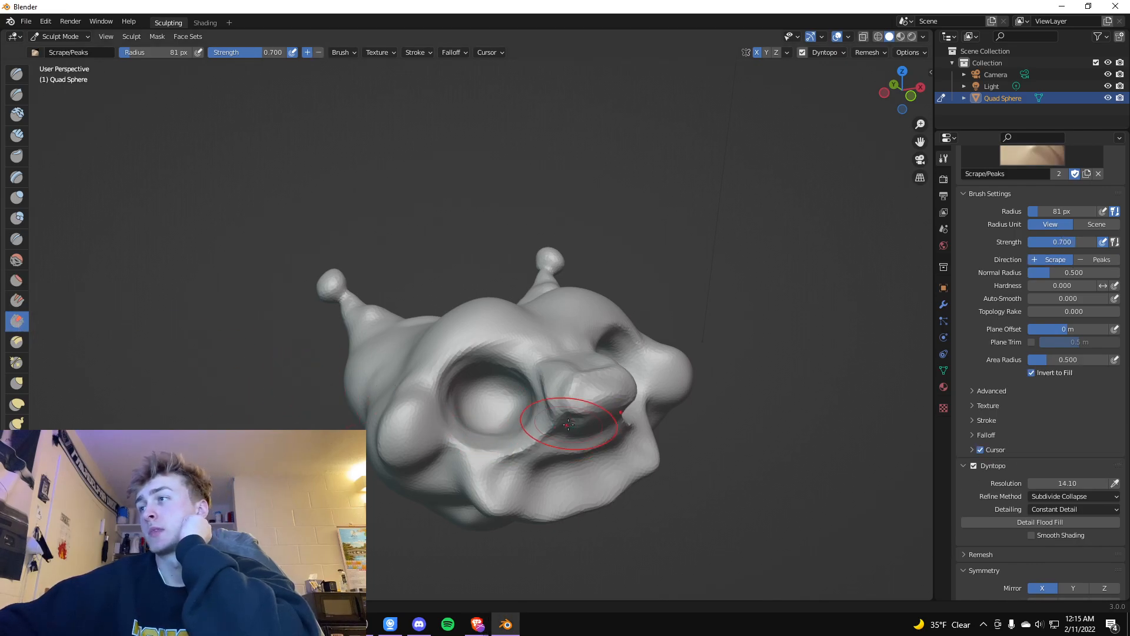
scroll(542, 377, "up", 5)
mouse_move(702, 401)
middle_mouse_down()
mouse_move(646, 365)
mouse_move(704, 377)
mouse_move(673, 372)
mouse_move(639, 389)
middle_mouse_up()
middle_click_drag(424, 270, 427, 297)
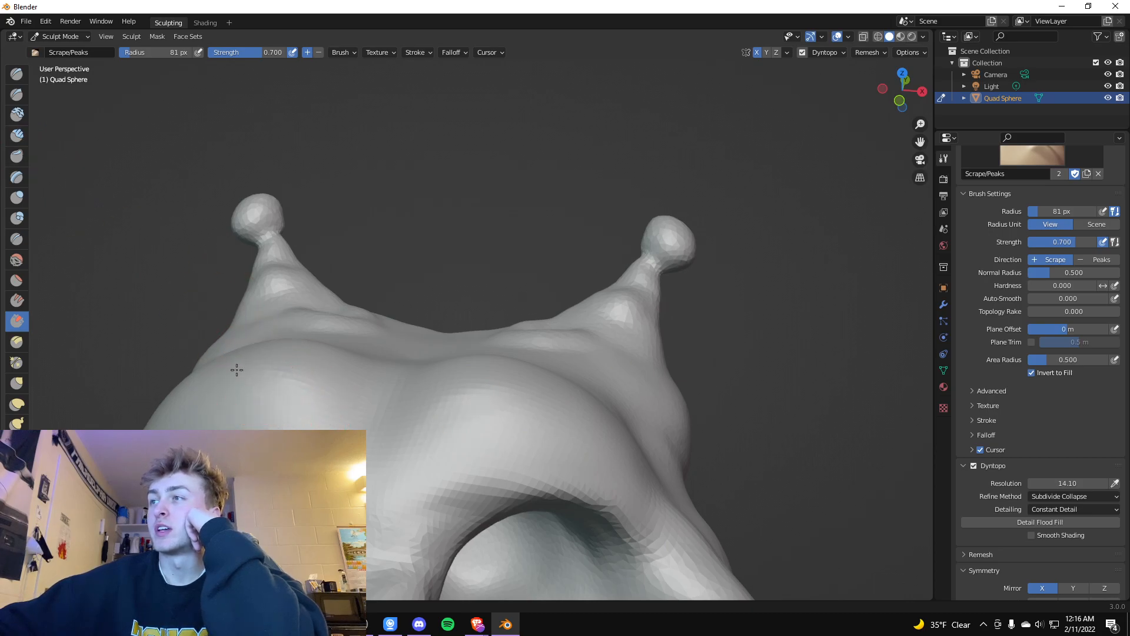
middle_click_drag(341, 404, 360, 391)
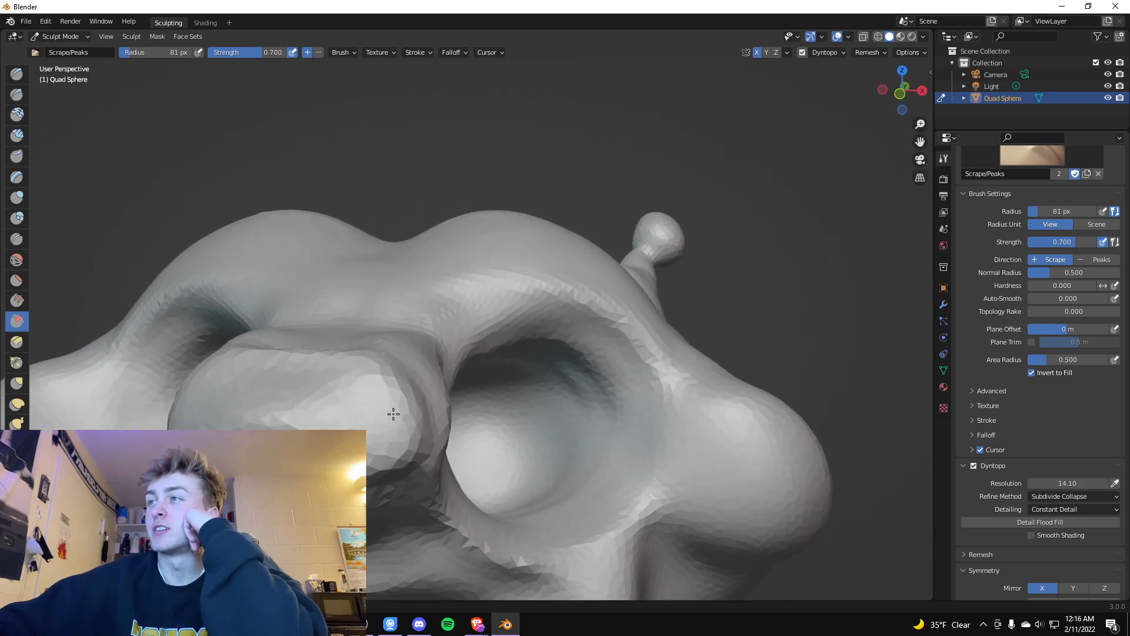
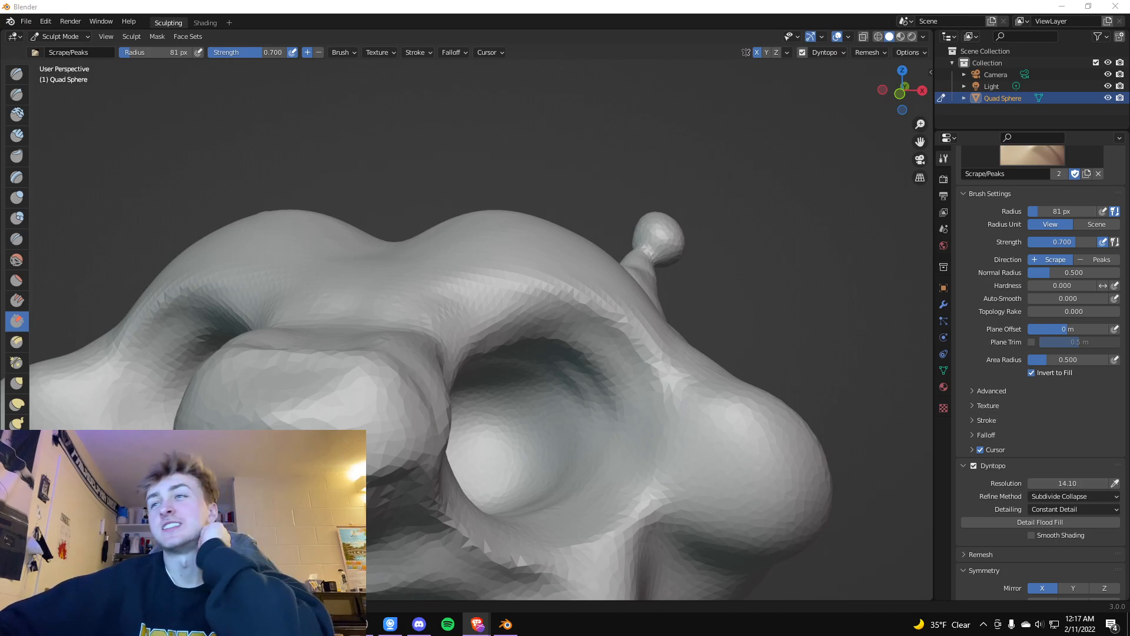
scroll(379, 299, "down", 5)
mouse_move(379, 299)
middle_mouse_down()
mouse_move(354, 333)
mouse_move(376, 330)
middle_mouse_up()
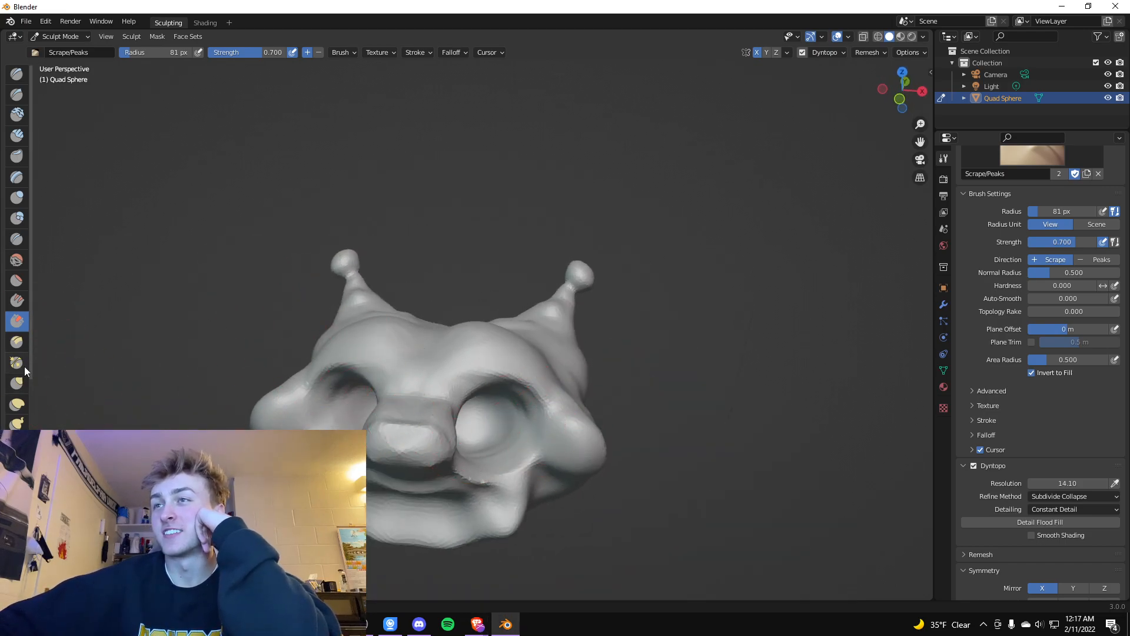
Stretch the ball tips of both stalks upward and backward with the Grab brush
left_click(17, 384)
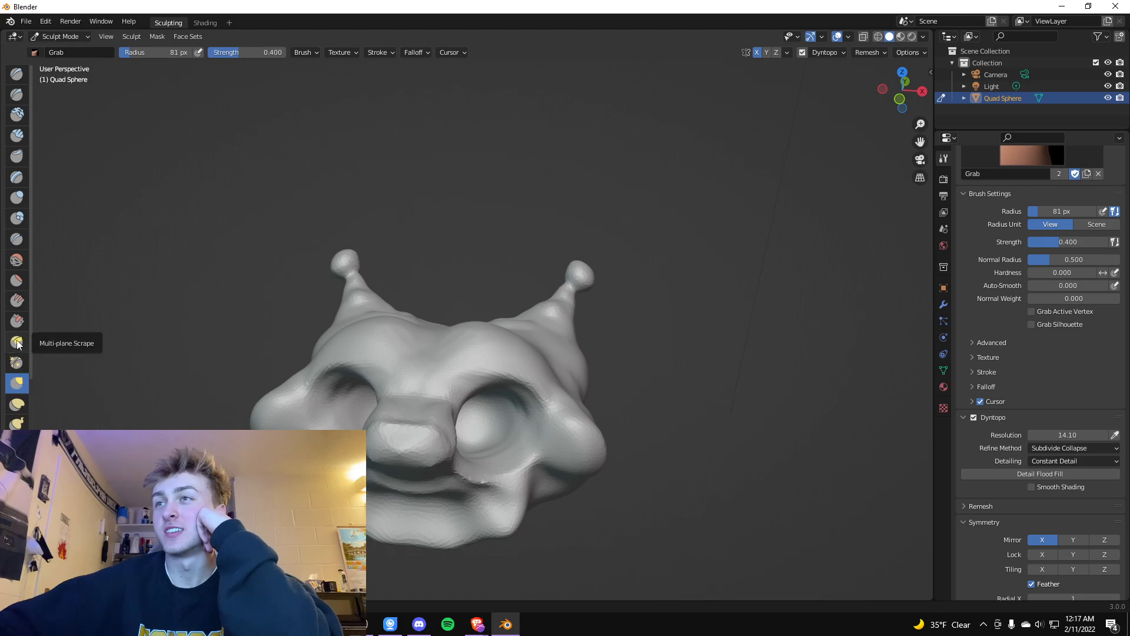
left_click(14, 361)
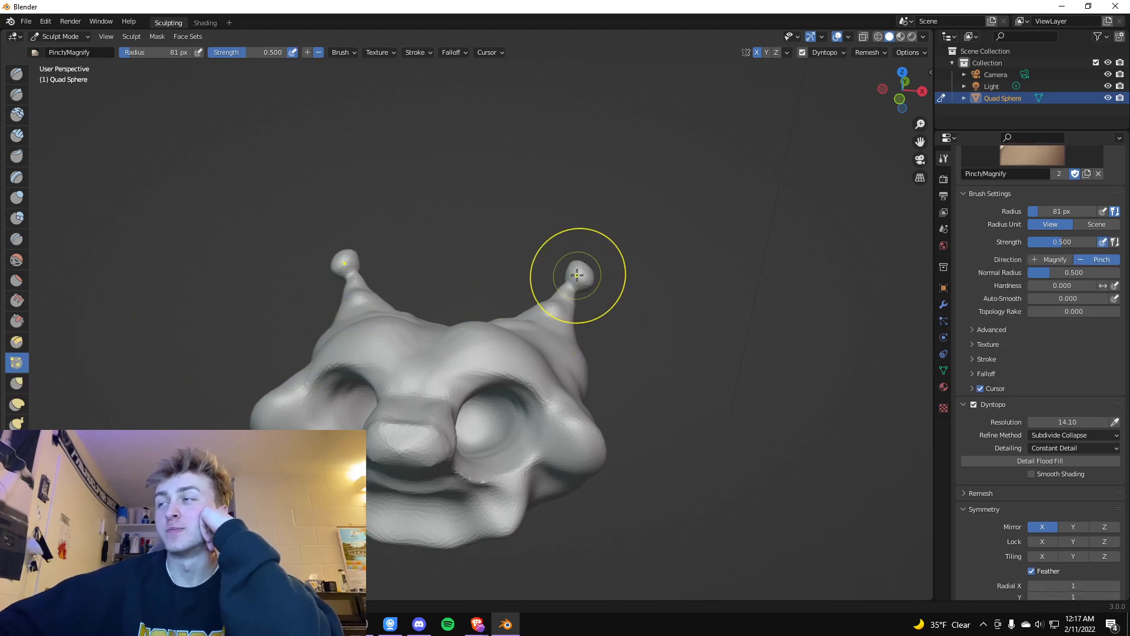
left_click(17, 382)
middle_click_drag(75, 374, 525, 328)
mouse_move(533, 322)
left_mouse_down()
mouse_move(537, 282)
mouse_move(456, 283)
mouse_move(407, 235)
mouse_move(547, 228)
left_mouse_up()
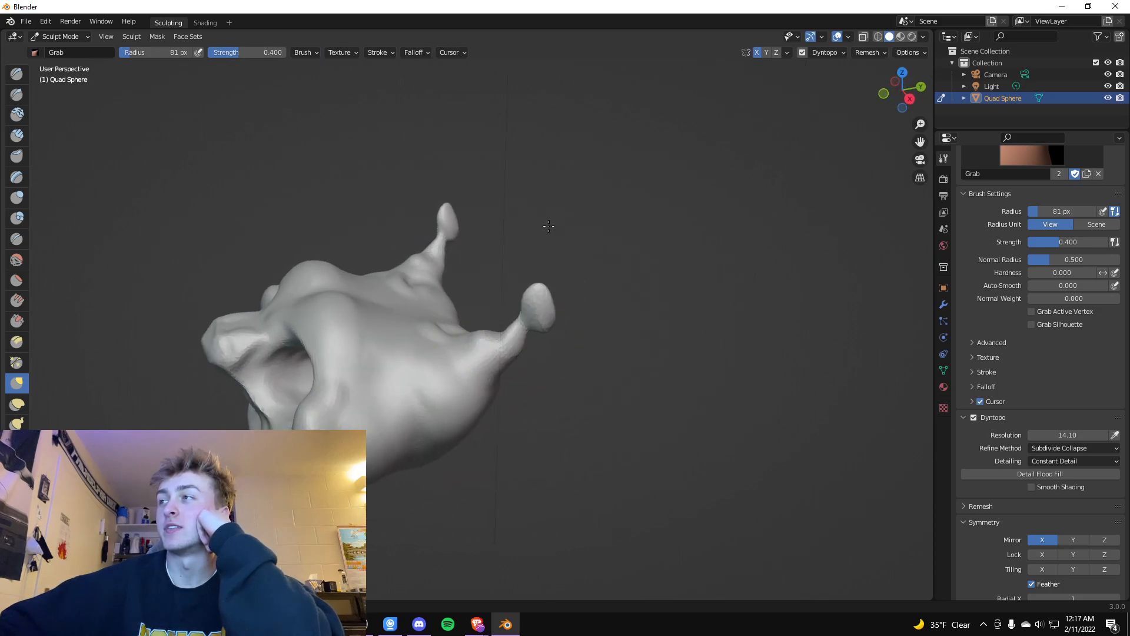
left_click_drag(541, 313, 564, 308)
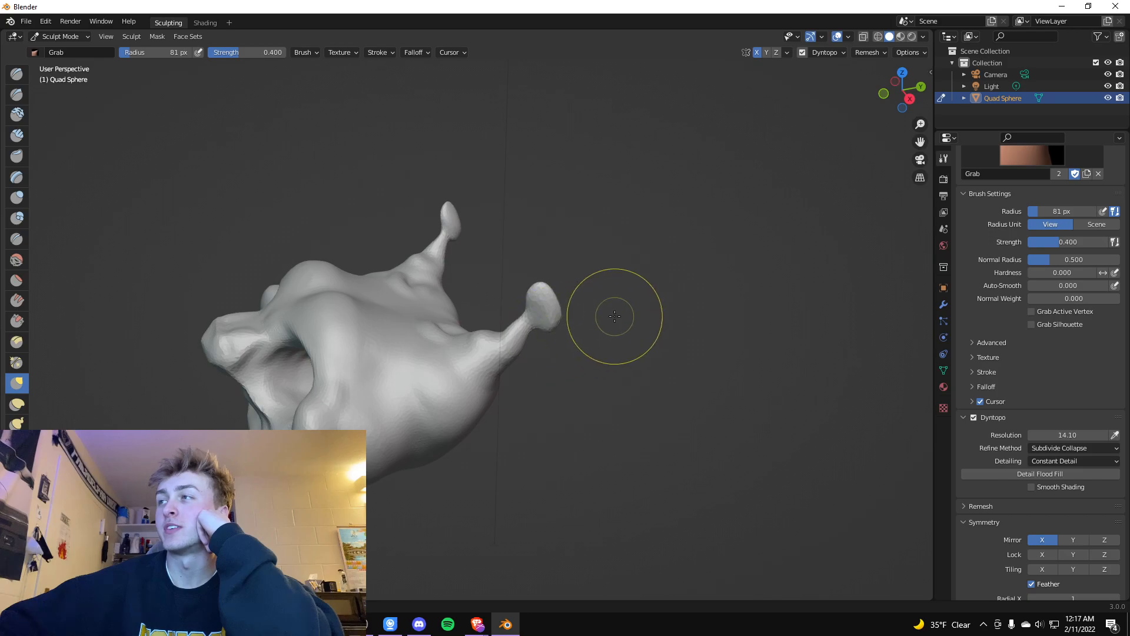
middle_click_drag(615, 316, 497, 328)
left_click_drag(399, 313, 388, 312)
mouse_move(504, 368)
middle_mouse_down()
mouse_move(555, 361)
mouse_move(576, 315)
middle_mouse_up()
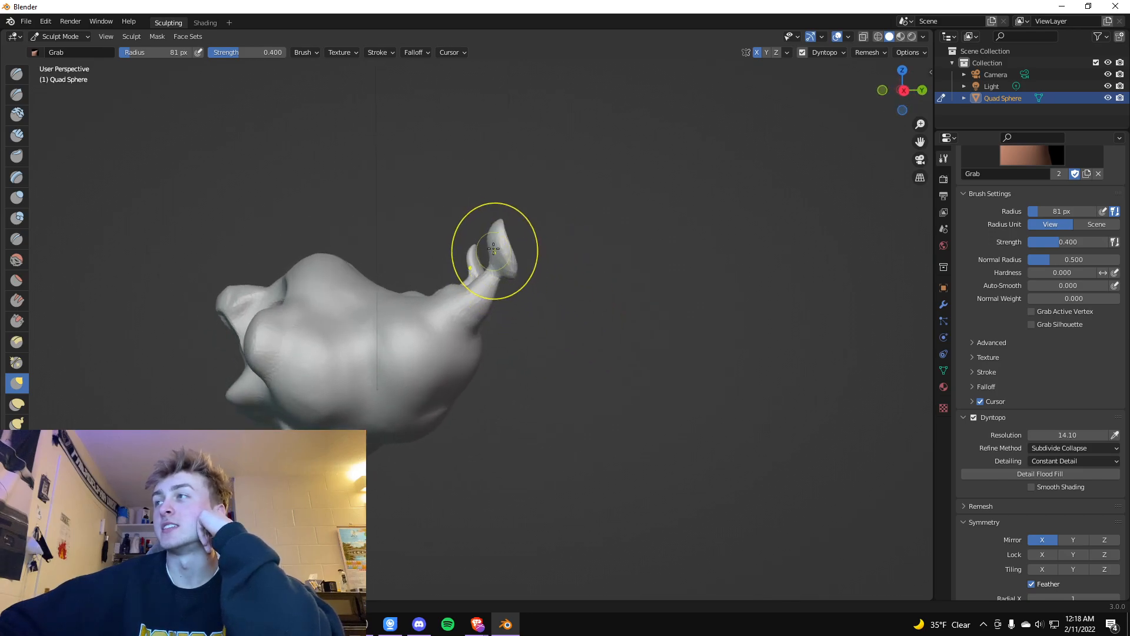
left_click_drag(511, 246, 523, 245)
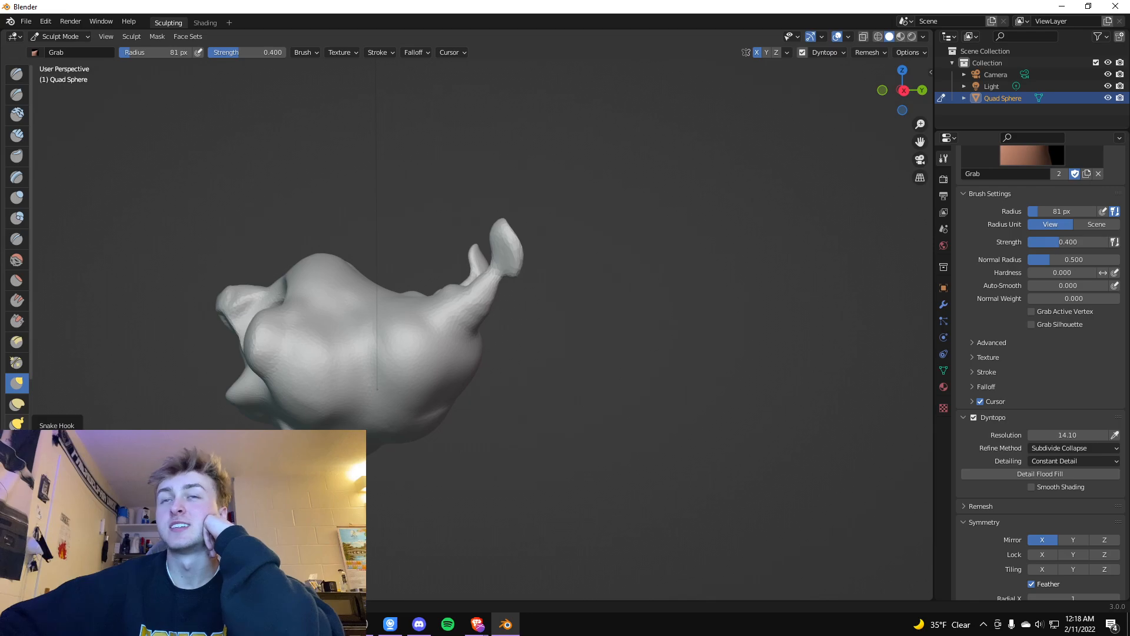
Pull long curved horns out of the stalk tips with the Snake Hook brush
left_click(17, 422)
middle_click_drag(430, 419, 419, 354)
mouse_move(420, 355)
left_mouse_down()
mouse_move(385, 280)
mouse_move(322, 274)
left_mouse_up()
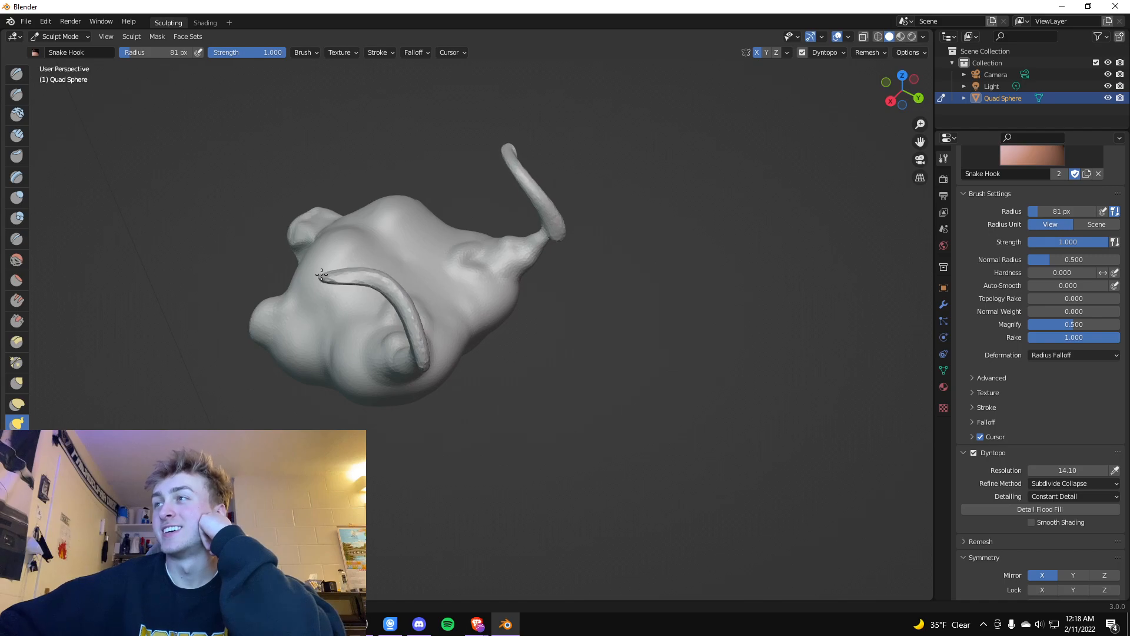
middle_click_drag(399, 307, 493, 299)
mouse_move(486, 340)
left_mouse_down()
mouse_move(509, 319)
mouse_move(492, 352)
mouse_move(516, 345)
mouse_move(500, 346)
mouse_move(515, 332)
left_mouse_up()
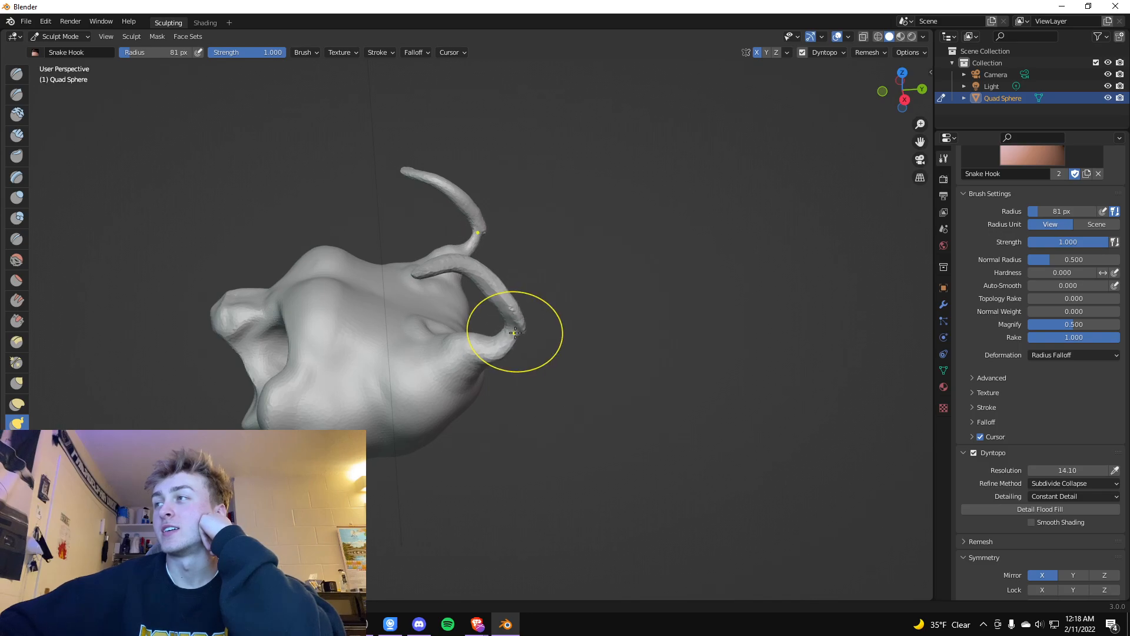
Bend the horns and draw long curling tendrils out of the sides of the head with the Snake Hook brush
middle_click_drag(515, 333, 447, 310)
left_click_drag(366, 323, 360, 285)
left_click_drag(364, 333, 371, 318)
mouse_move(434, 353)
left_mouse_down()
mouse_move(314, 291)
mouse_move(195, 199)
mouse_move(104, 231)
mouse_move(184, 429)
mouse_move(484, 408)
mouse_move(484, 384)
left_mouse_up()
mouse_move(268, 249)
left_mouse_down()
mouse_move(205, 270)
mouse_move(199, 400)
mouse_move(303, 423)
mouse_move(327, 390)
left_mouse_up()
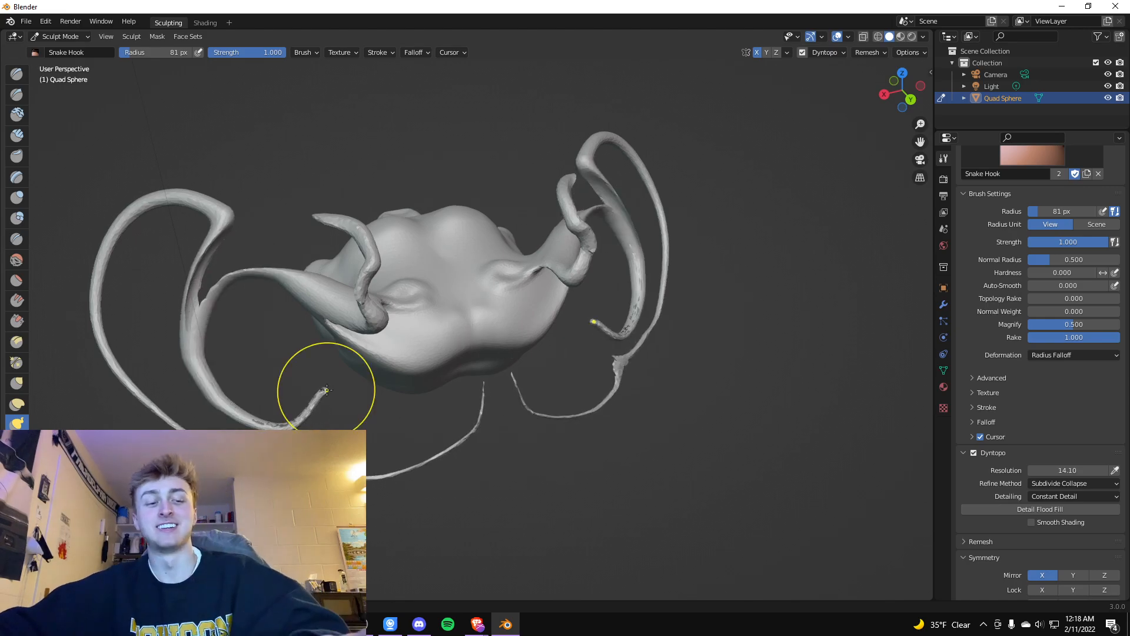
Undo the tendrils, horns and grabbed tip shapes made with the Snake Hook and Grab brushes
key("ctrl+z")
key("ctrl+z")
key("ctrl+z")
key("ctrl+z")
key("ctrl+z")
key("ctrl+z")
key("ctrl+z")
key("ctrl+z")
key("ctrl+z")
key("ctrl+z")
key("ctrl+z")
Pull horns that arch forward over the head out of the ball tips with the Snake Hook brush
mouse_move(251, 379)
middle_mouse_down()
mouse_move(384, 383)
mouse_move(411, 330)
middle_mouse_up()
mouse_move(545, 290)
left_mouse_down()
mouse_move(552, 238)
mouse_move(503, 195)
left_mouse_up()
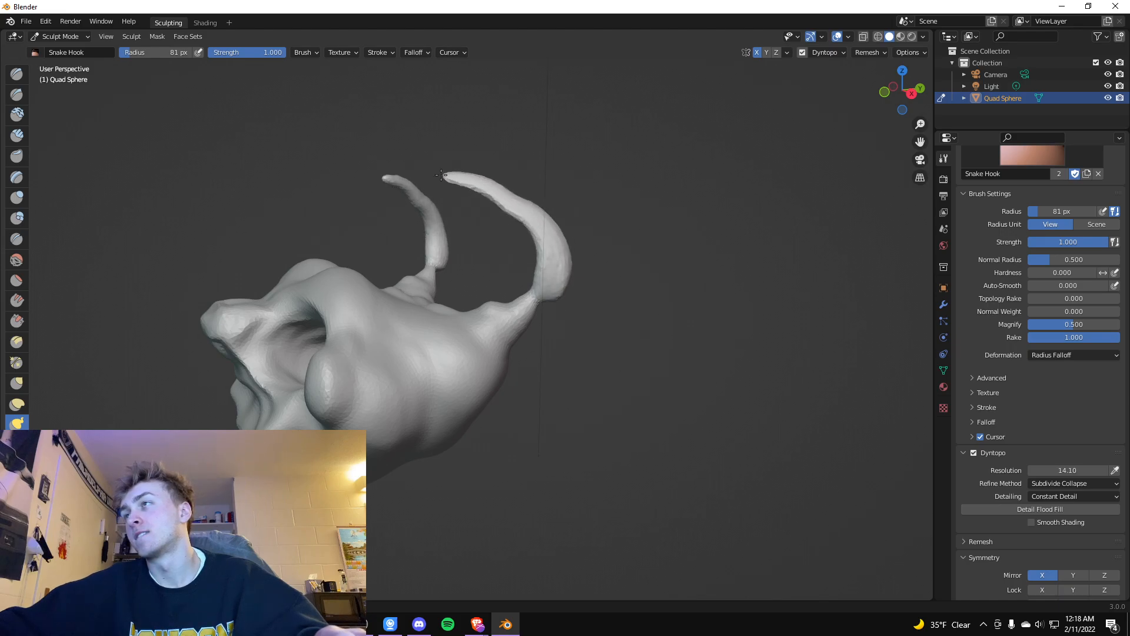
middle_click_drag(452, 244, 548, 296)
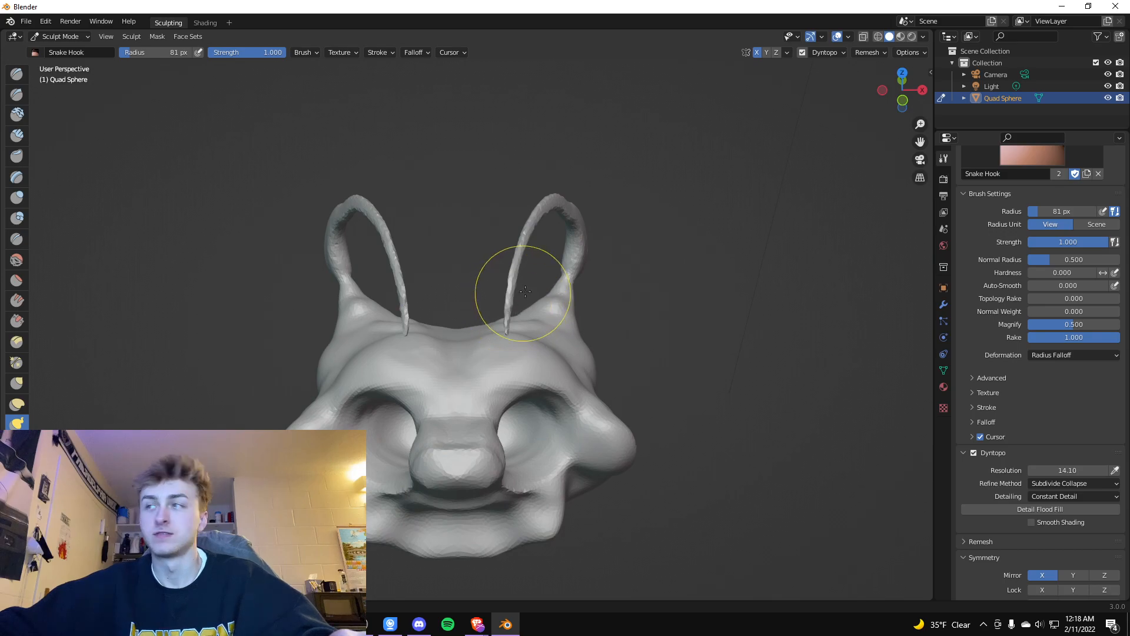
Reshape the thin front ends of the arched horns with the Grab brush
left_click(22, 383)
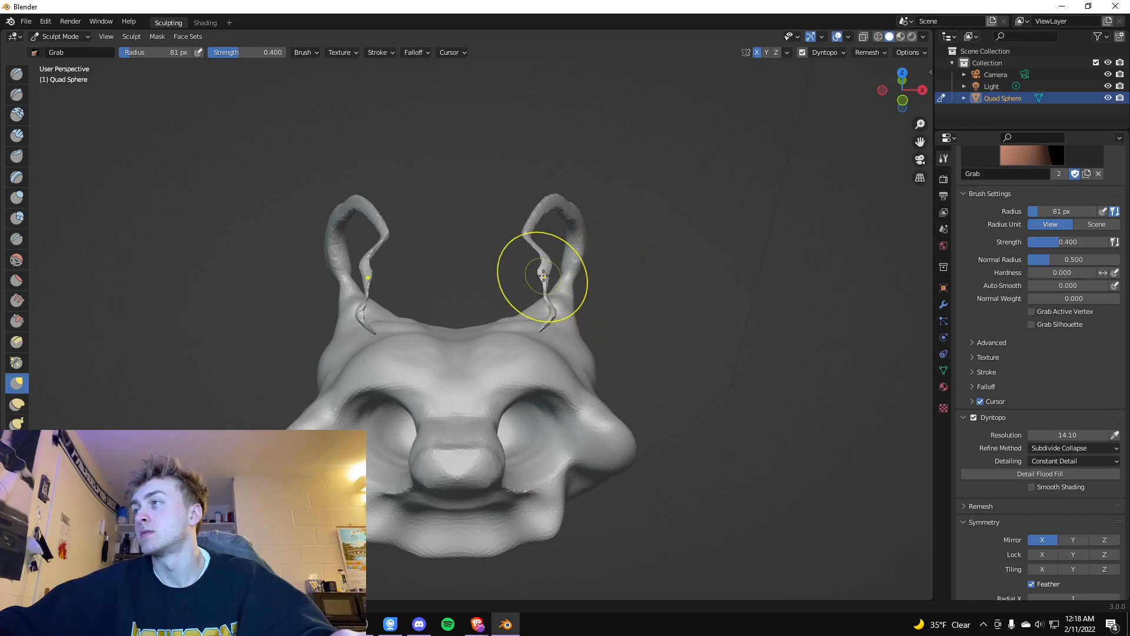
left_click_drag(543, 276, 524, 230)
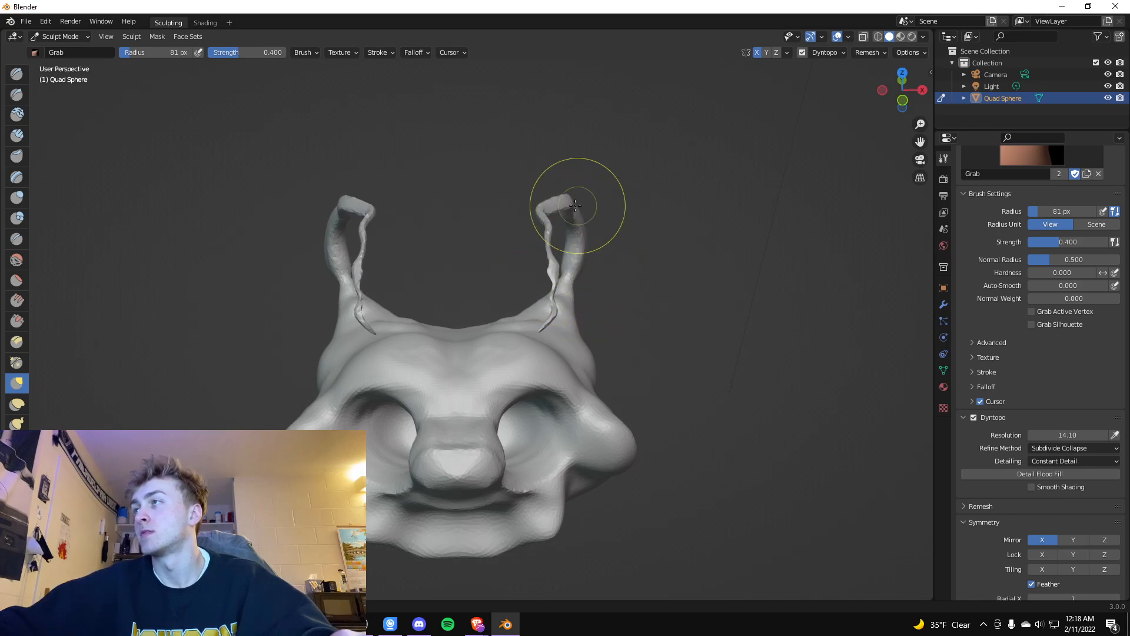
mouse_move(641, 260)
middle_mouse_down()
mouse_move(530, 277)
mouse_move(447, 247)
mouse_move(365, 290)
middle_mouse_up()
Pull extra strands along the horns and a thick tusk from the side of the head with the Snake Hook brush
left_click(16, 423)
middle_click_drag(417, 264, 649, 229)
scroll(649, 228, "up", 2)
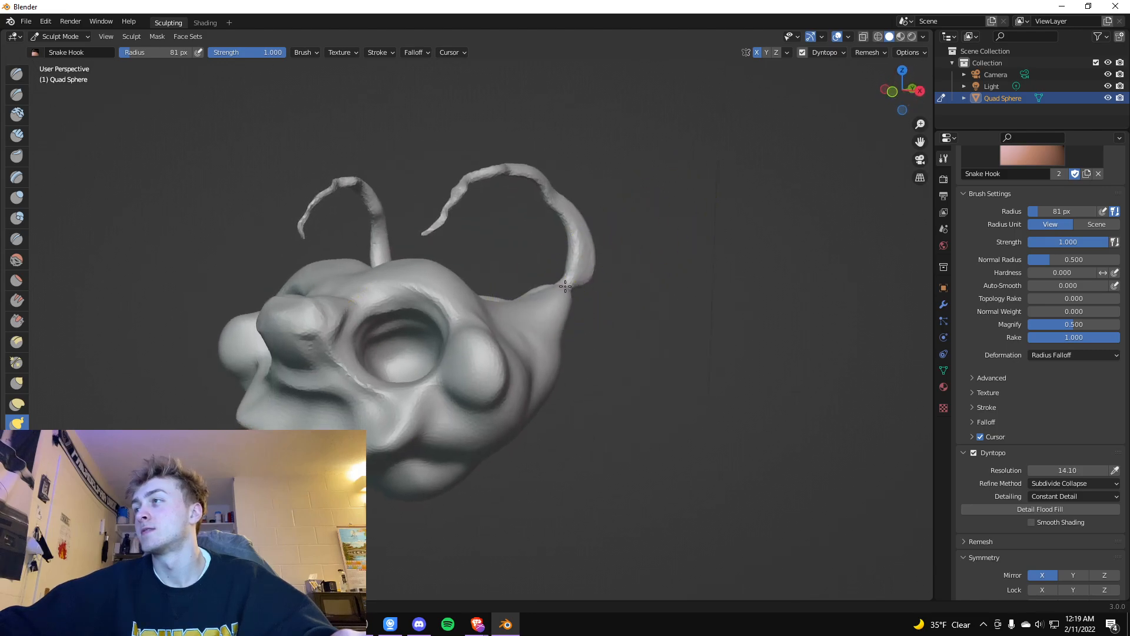
left_click_drag(561, 190, 498, 176)
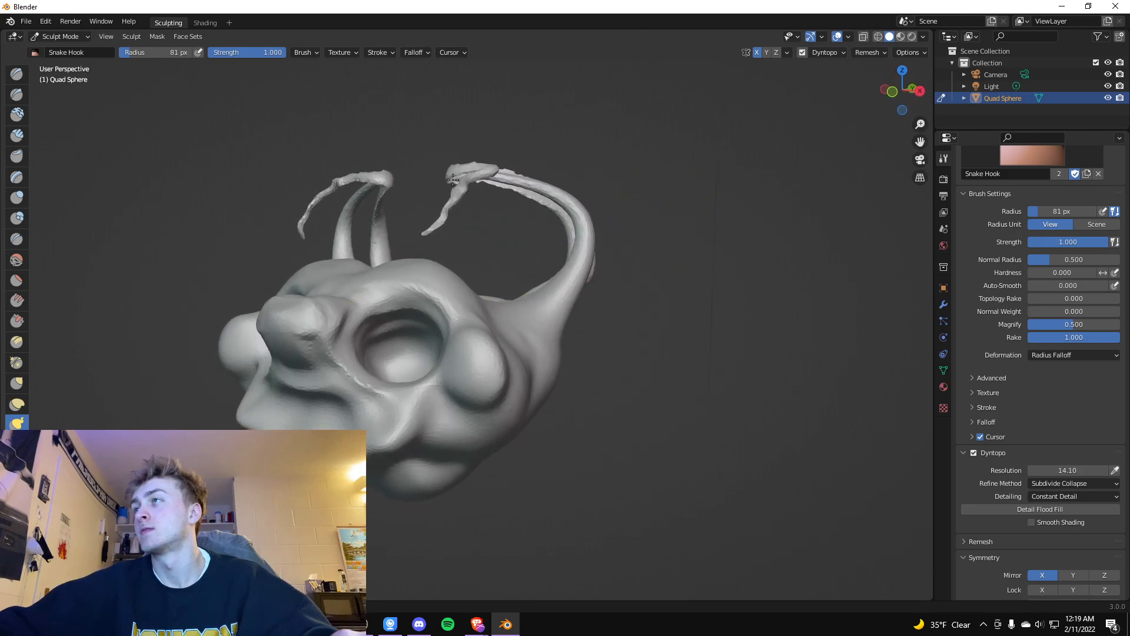
middle_click_drag(489, 179, 306, 244)
middle_click_drag(444, 222, 468, 326)
middle_click_drag(374, 357, 404, 367)
Undo the tusk, strand and arched horn strokes back to the round ball tips
scroll(378, 356, "down", 3)
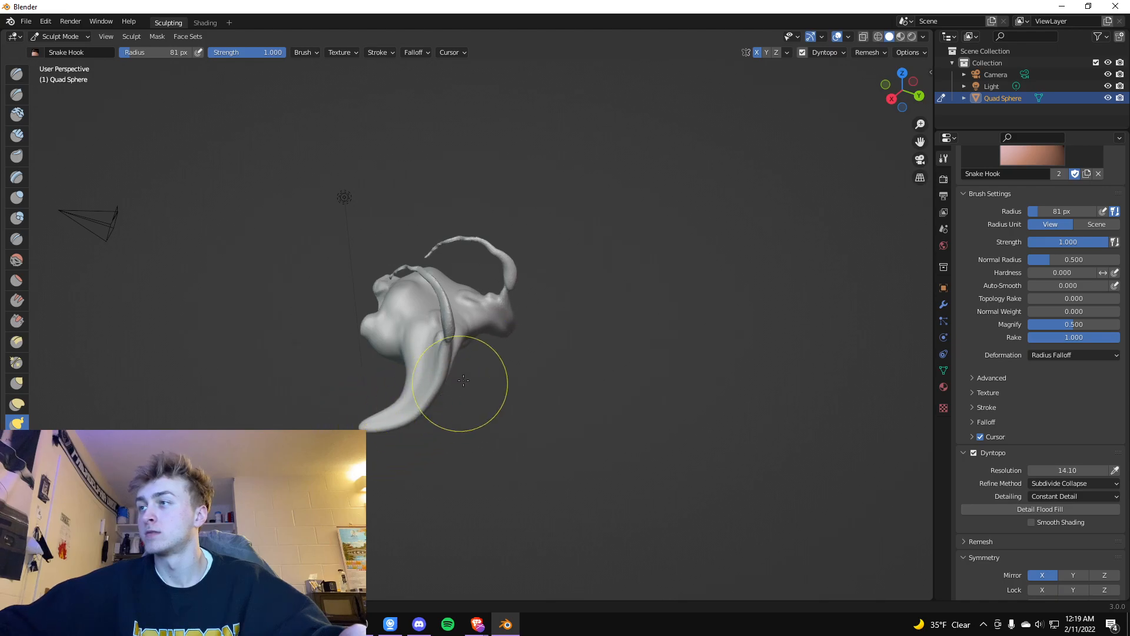
scroll(566, 346, "down", 4)
scroll(614, 343, "up", 10)
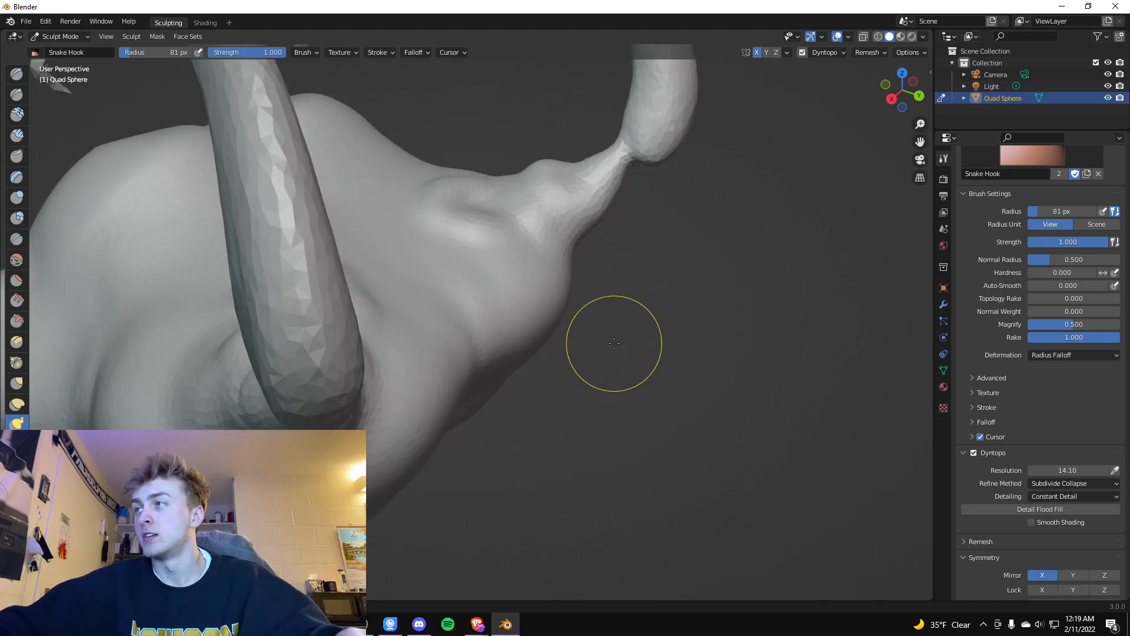
scroll(455, 330, "down", 8)
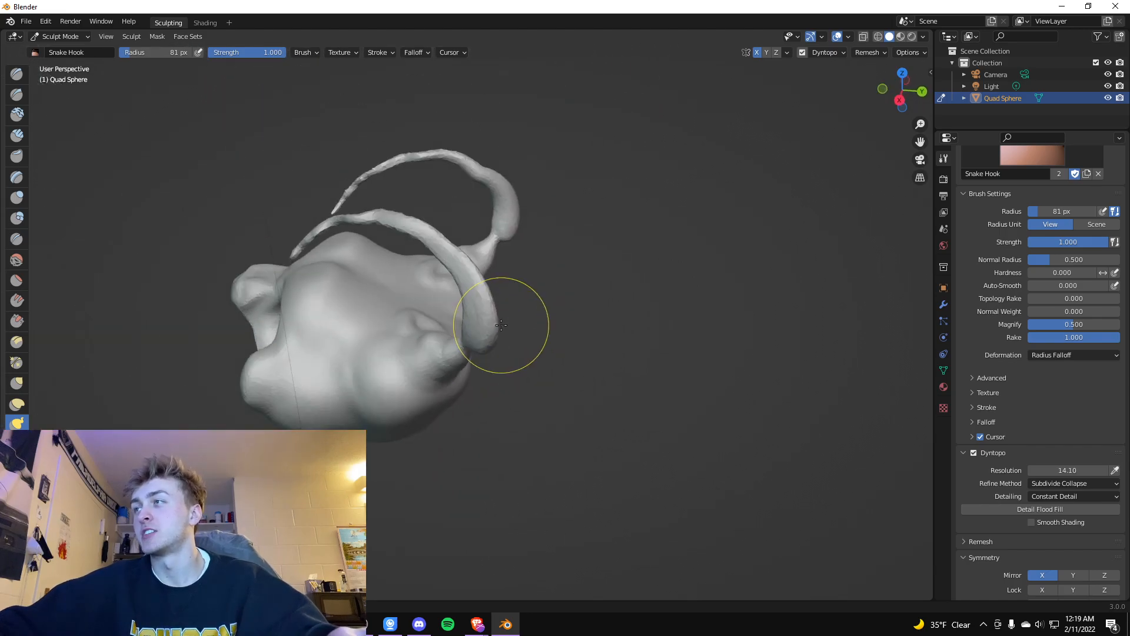
key("ctrl+z")
key("ctrl+z")
key("ctrl+z")
key("ctrl+z")
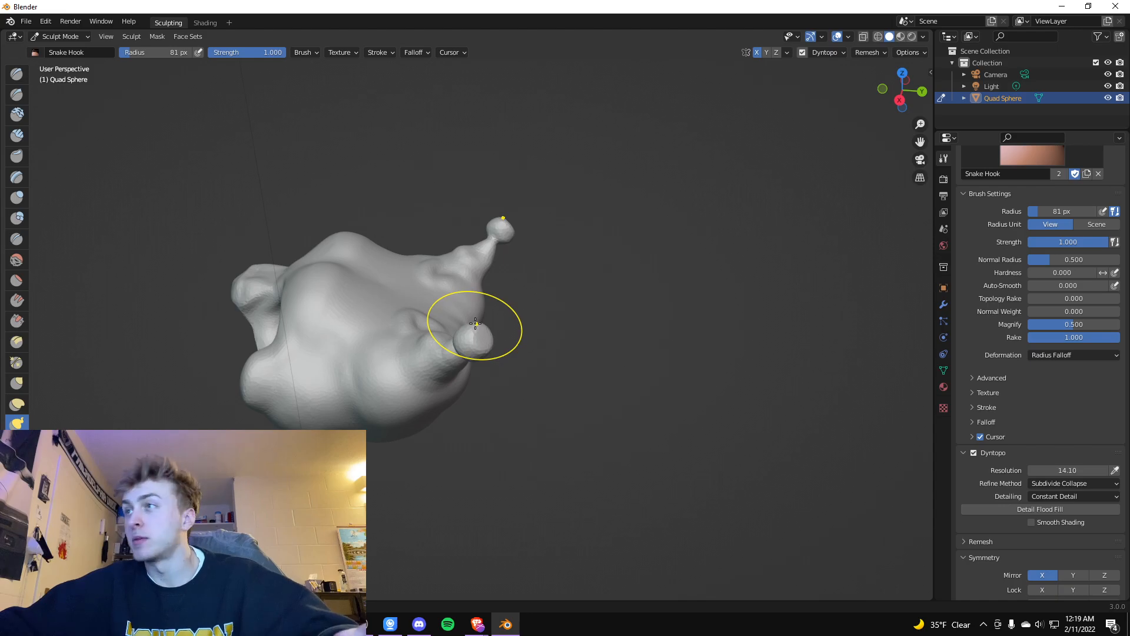
Pull curved horns from the ball tips, set the Snake Hook radius to 194 px and stretch the horns much longer
key("shift+f")
left_click(595, 307)
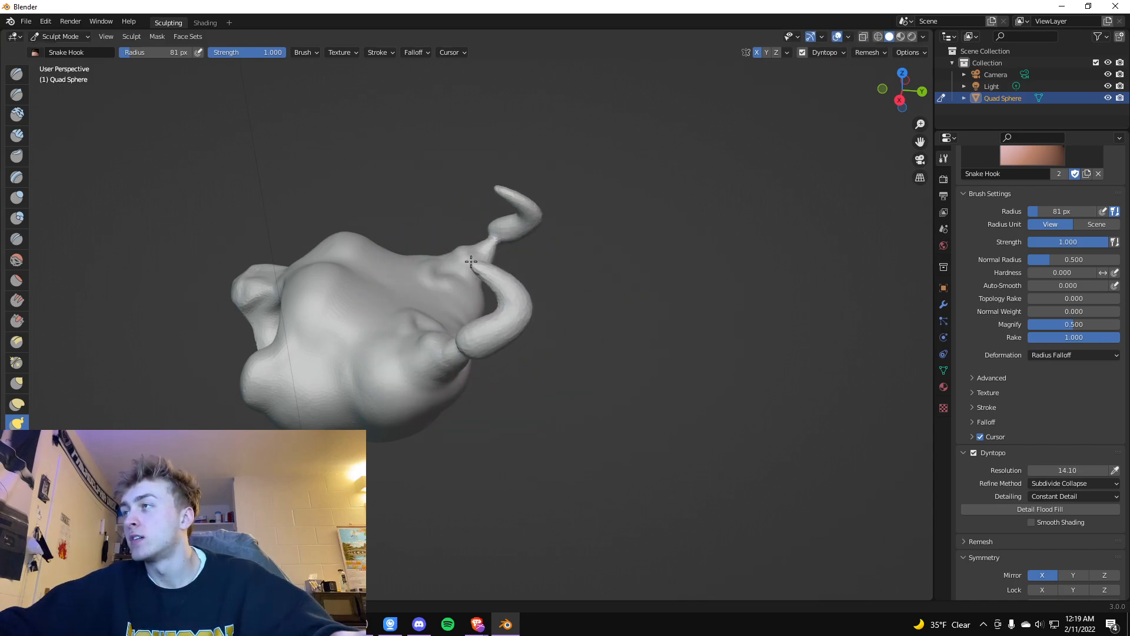
key("f")
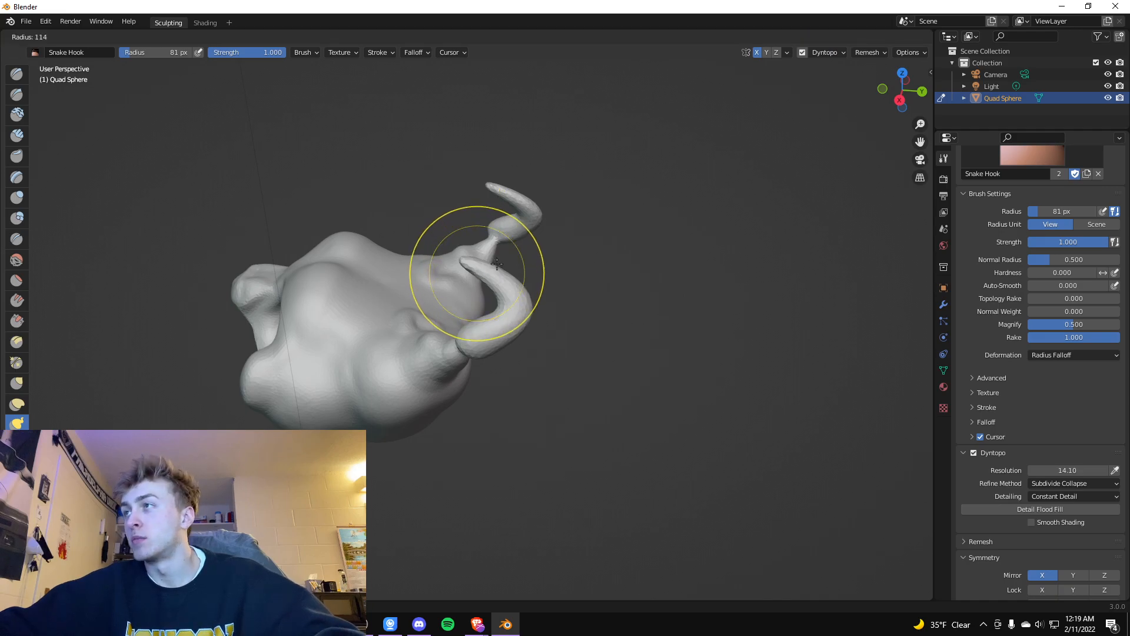
left_click(507, 297)
mouse_move(511, 285)
left_mouse_down()
mouse_move(467, 252)
mouse_move(416, 238)
mouse_move(321, 235)
mouse_move(247, 272)
mouse_move(194, 395)
left_mouse_up()
mouse_move(109, 305)
middle_mouse_down()
mouse_move(252, 277)
mouse_move(457, 291)
middle_mouse_up()
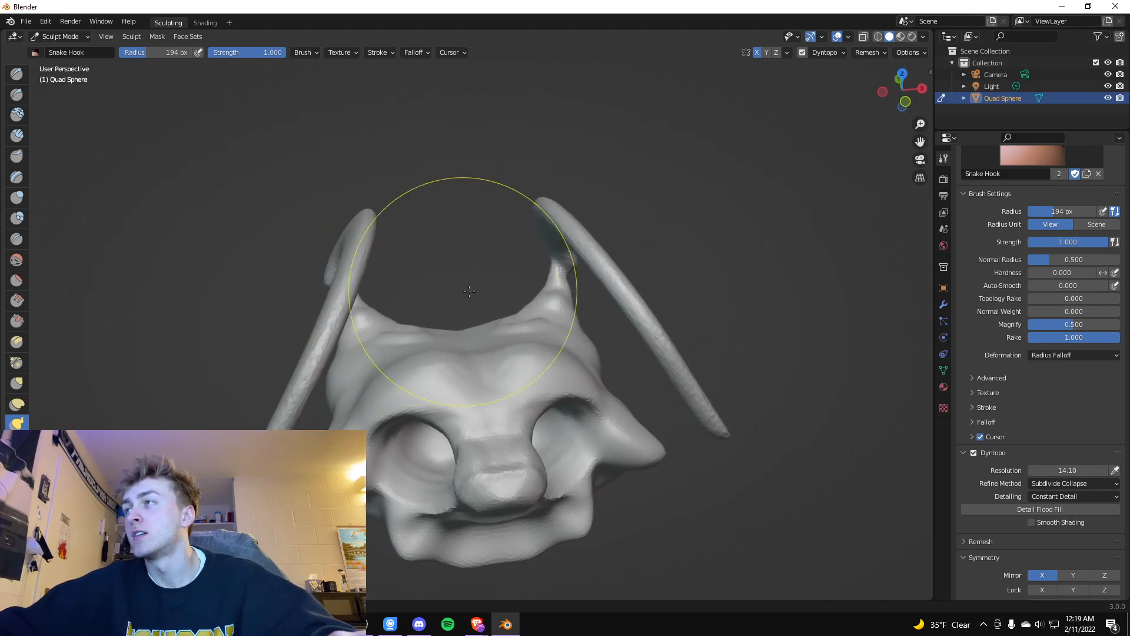
Undo the large-radius Snake Hook strokes that stretched the horns
scroll(589, 294, "down", 6)
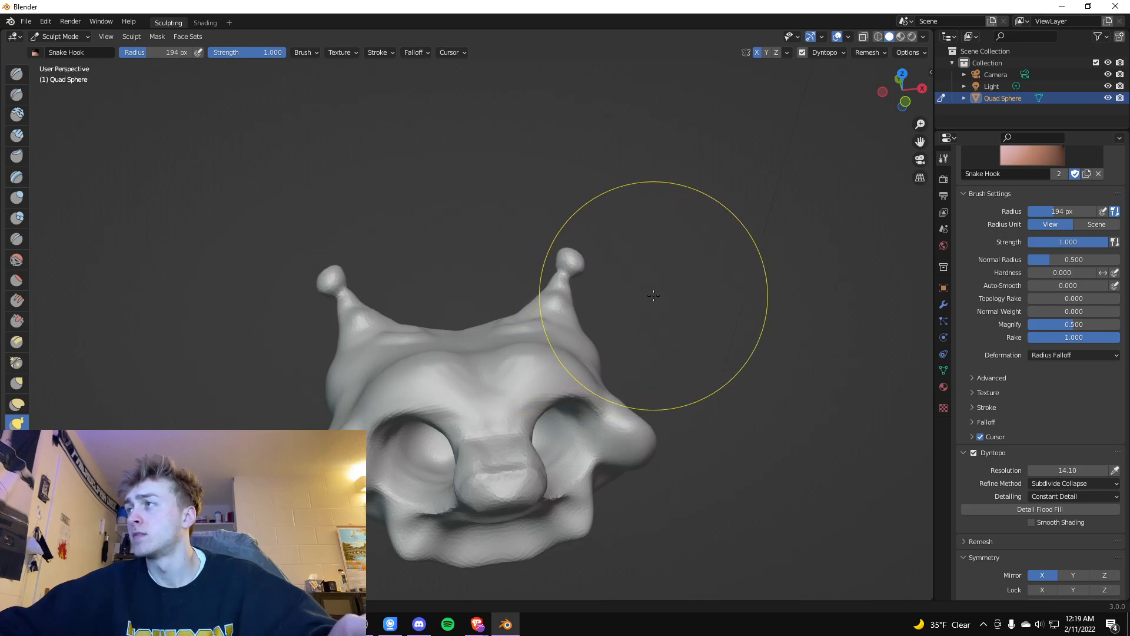
mouse_move(632, 307)
middle_mouse_down()
mouse_move(494, 298)
mouse_move(478, 310)
middle_mouse_up()
scroll(478, 314, "up", 4)
scroll(429, 301, "up", 4)
scroll(430, 300, "down", 4)
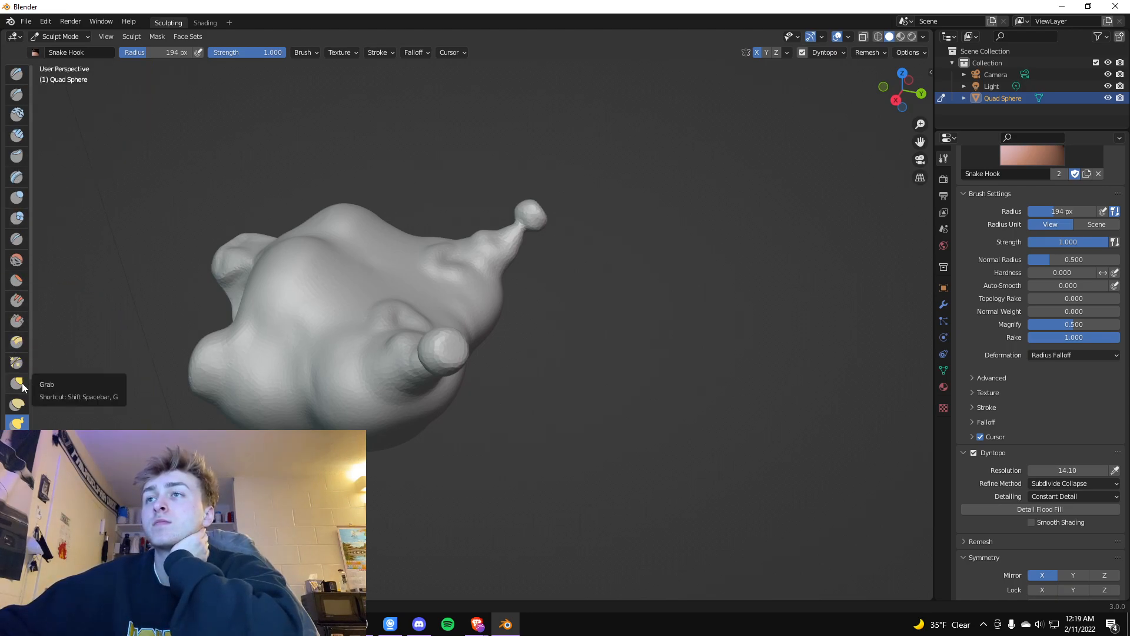
Level the ball-tipped stalks into flat discs on the head with the Fill/Deepen brush at 194 px radius
left_click(17, 300)
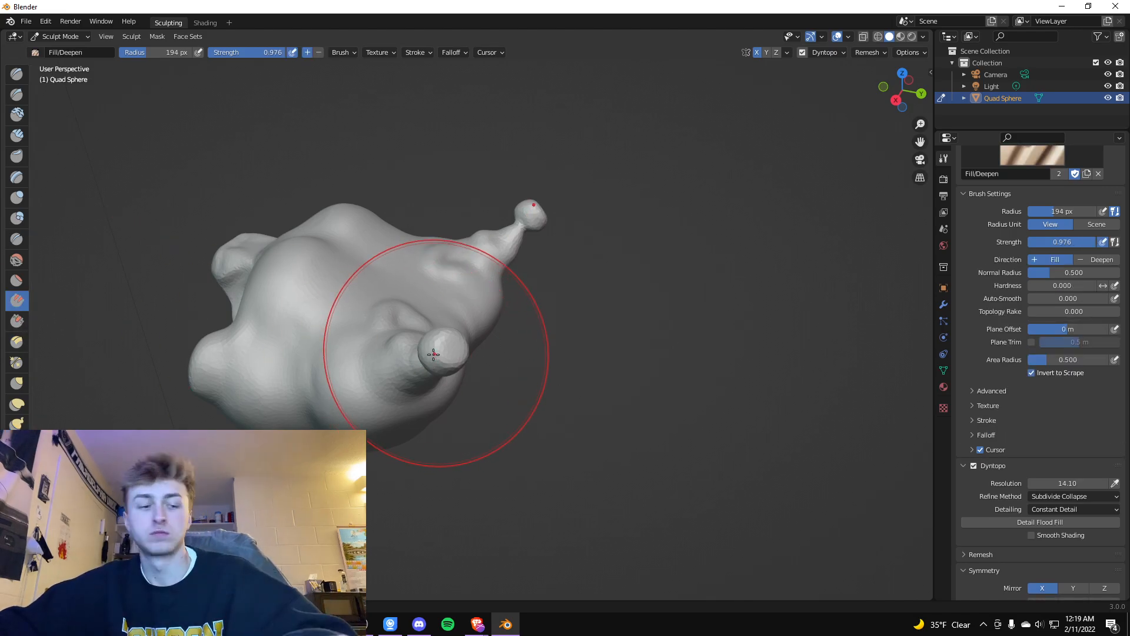
mouse_move(442, 350)
left_mouse_down()
mouse_move(432, 365)
mouse_move(437, 350)
mouse_move(447, 355)
mouse_move(436, 339)
mouse_move(441, 354)
left_mouse_up()
middle_click_drag(447, 351, 518, 328)
mouse_move(530, 327)
left_mouse_down()
mouse_move(507, 348)
mouse_move(523, 334)
left_mouse_up()
middle_click_drag(522, 334, 380, 346)
mouse_move(379, 346)
left_mouse_down()
mouse_move(374, 333)
mouse_move(365, 342)
left_mouse_up()
middle_click_drag(388, 343, 364, 312)
mouse_move(363, 313)
left_mouse_down()
mouse_move(389, 301)
mouse_move(381, 315)
left_mouse_up()
mouse_move(378, 298)
middle_mouse_down()
mouse_move(479, 257)
mouse_move(388, 337)
middle_mouse_up()
left_click_drag(388, 336, 396, 386)
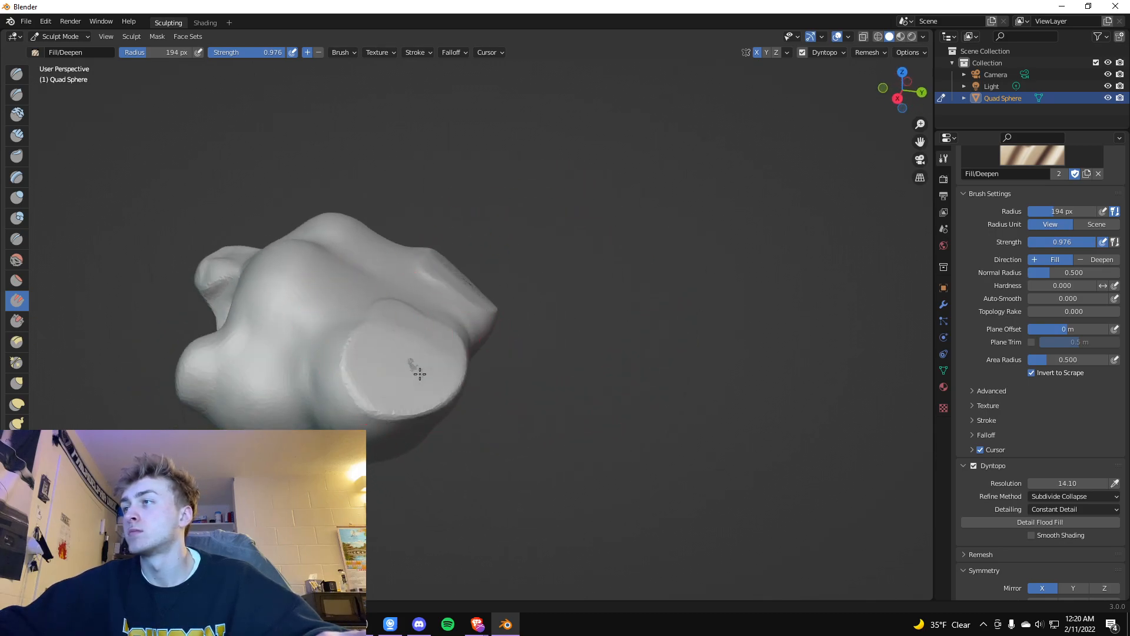
Pull long horns out of the flat discs on the head with the Snake Hook brush, arching them outward and down
scroll(547, 377, "down", 4)
mouse_move(406, 348)
middle_mouse_down()
mouse_move(401, 336)
mouse_move(439, 335)
middle_mouse_up()
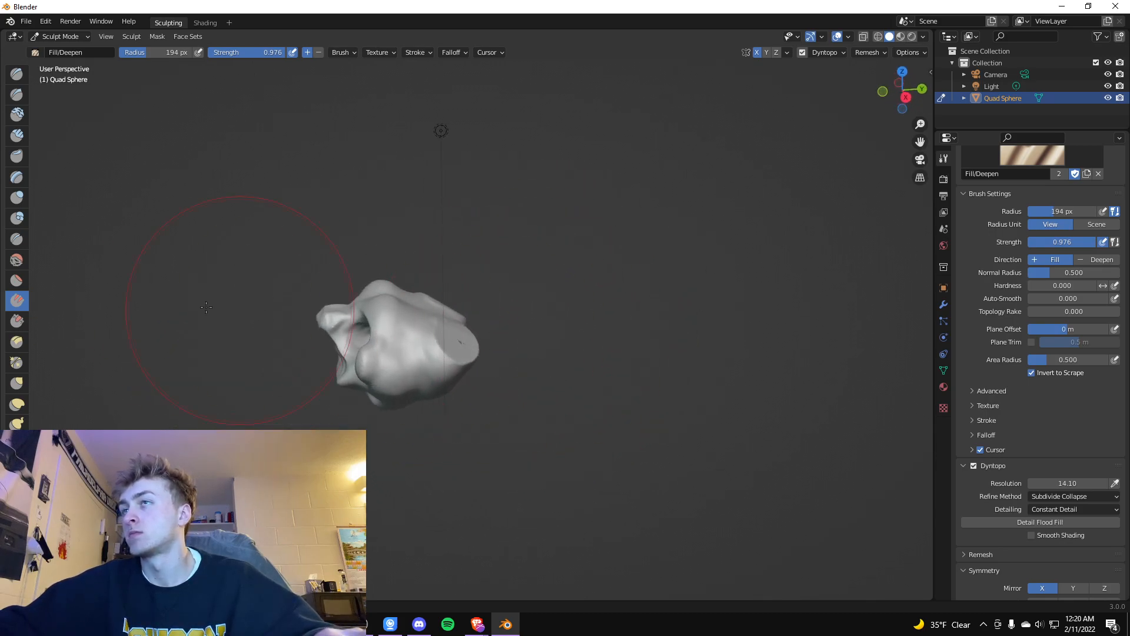
left_click(17, 384)
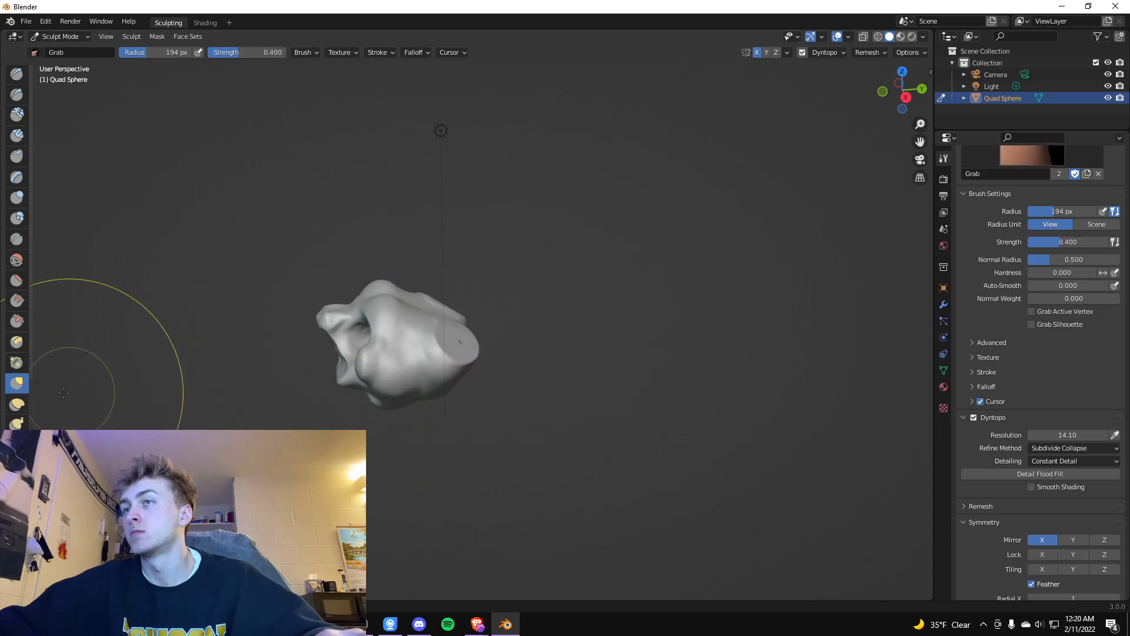
left_click(24, 423)
scroll(501, 391, "down", 3)
mouse_move(501, 392)
middle_mouse_down()
mouse_move(538, 336)
mouse_move(647, 431)
mouse_move(492, 348)
middle_mouse_up()
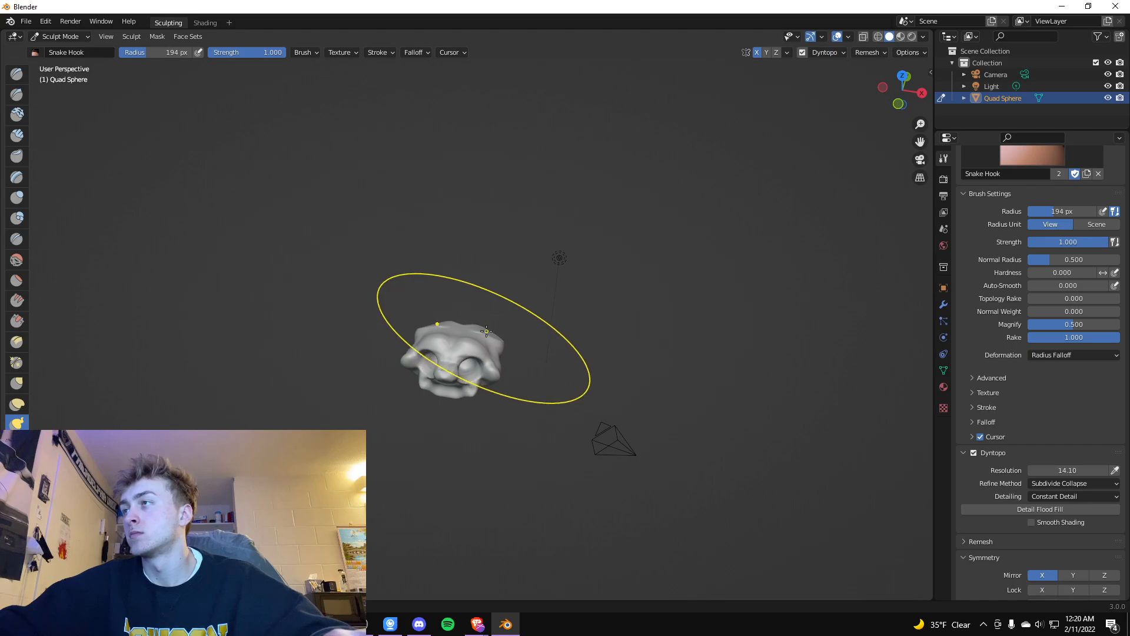
left_click_drag(486, 333, 497, 306)
scroll(497, 307, "up", 1)
scroll(498, 305, "up", 3)
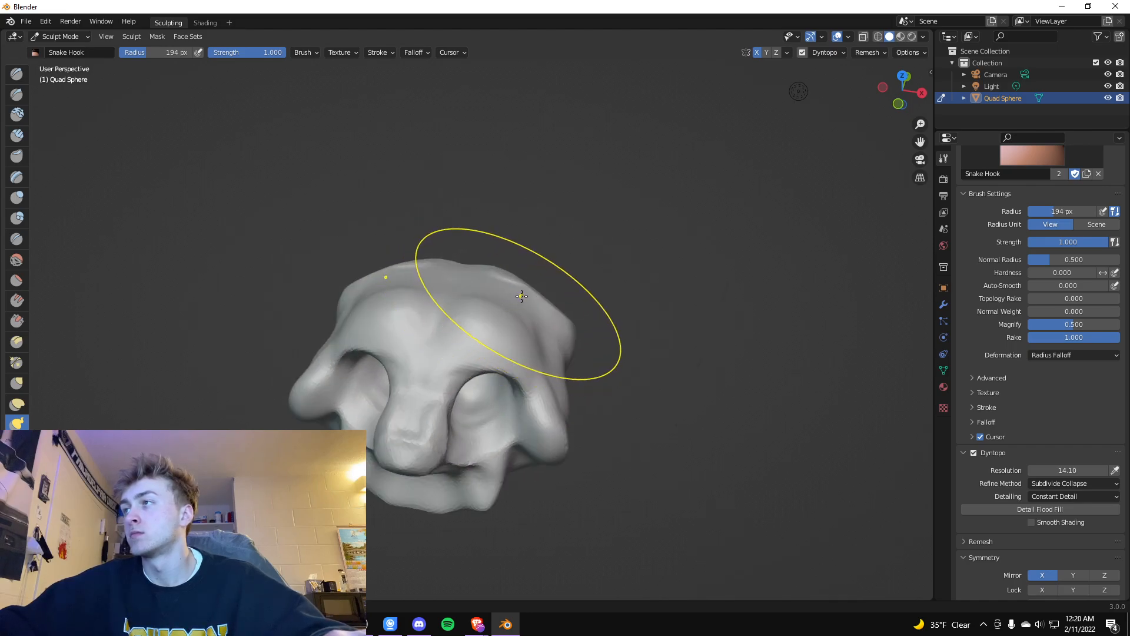
scroll(518, 298, "up", 2)
mouse_move(520, 297)
left_mouse_down()
mouse_move(640, 192)
mouse_move(701, 335)
mouse_move(681, 483)
left_mouse_up()
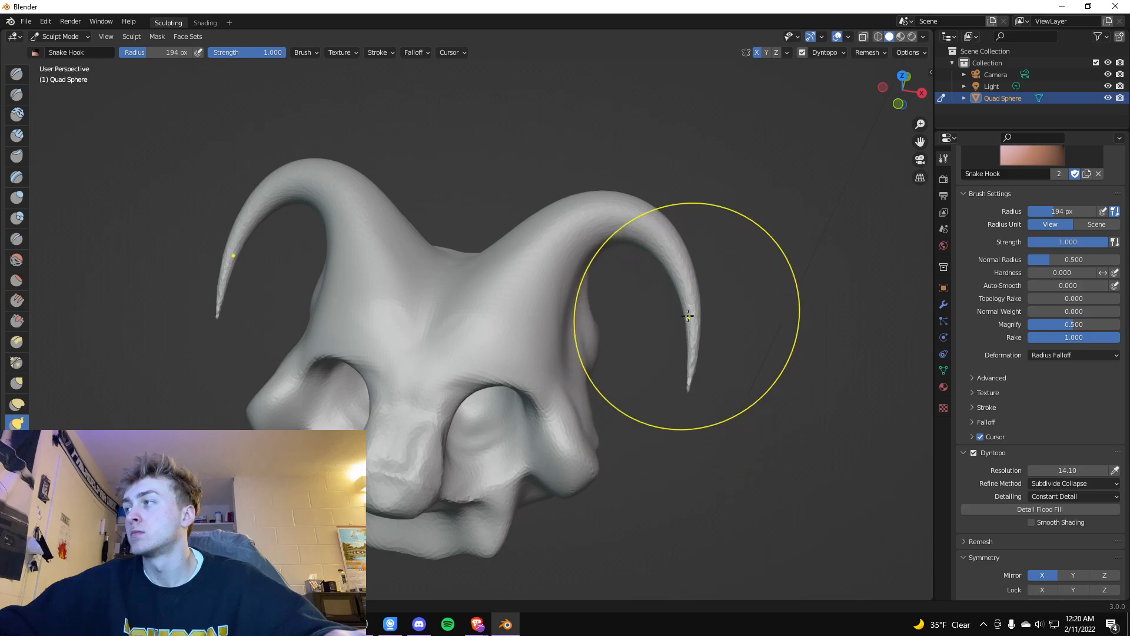
mouse_move(626, 214)
left_mouse_down()
mouse_move(687, 241)
mouse_move(698, 398)
mouse_move(677, 455)
mouse_move(685, 443)
left_mouse_up()
Stretch the horn tips forward and down below the jaw into thin, twisted ends with the Snake Hook brush
mouse_move(685, 443)
middle_mouse_down()
mouse_move(728, 355)
mouse_move(636, 416)
mouse_move(640, 356)
middle_mouse_up()
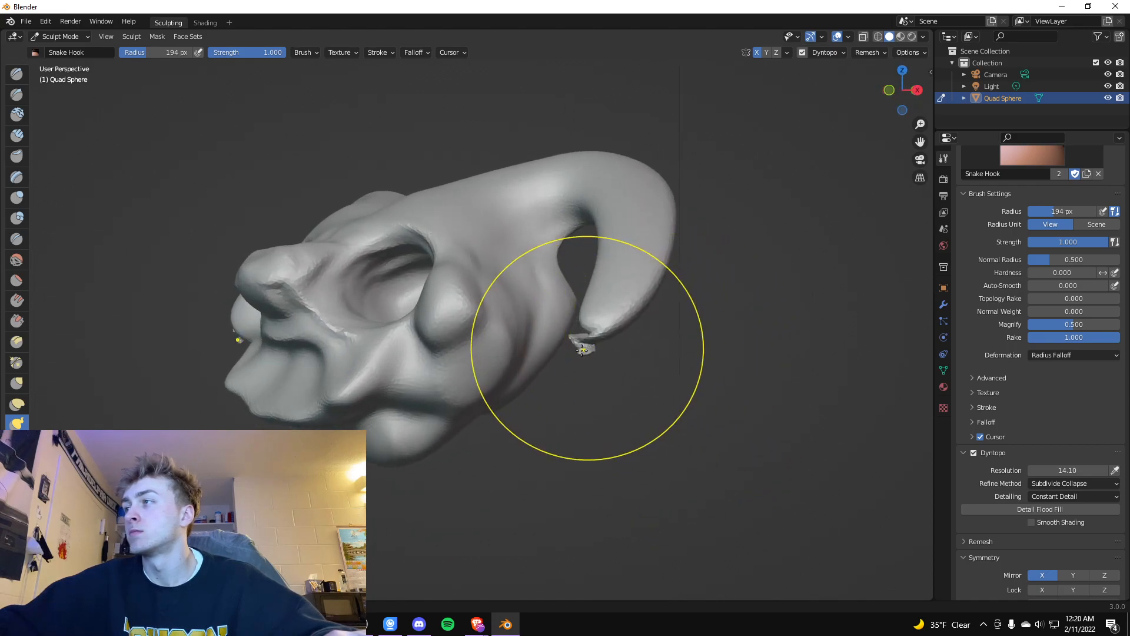
mouse_move(578, 361)
left_mouse_down()
mouse_move(574, 406)
mouse_move(615, 471)
mouse_move(478, 461)
mouse_move(377, 507)
left_mouse_up()
middle_click_drag(724, 411, 776, 399)
scroll(738, 393, "down", 1)
mouse_move(409, 517)
middle_mouse_down()
mouse_move(573, 499)
mouse_move(383, 539)
middle_mouse_up()
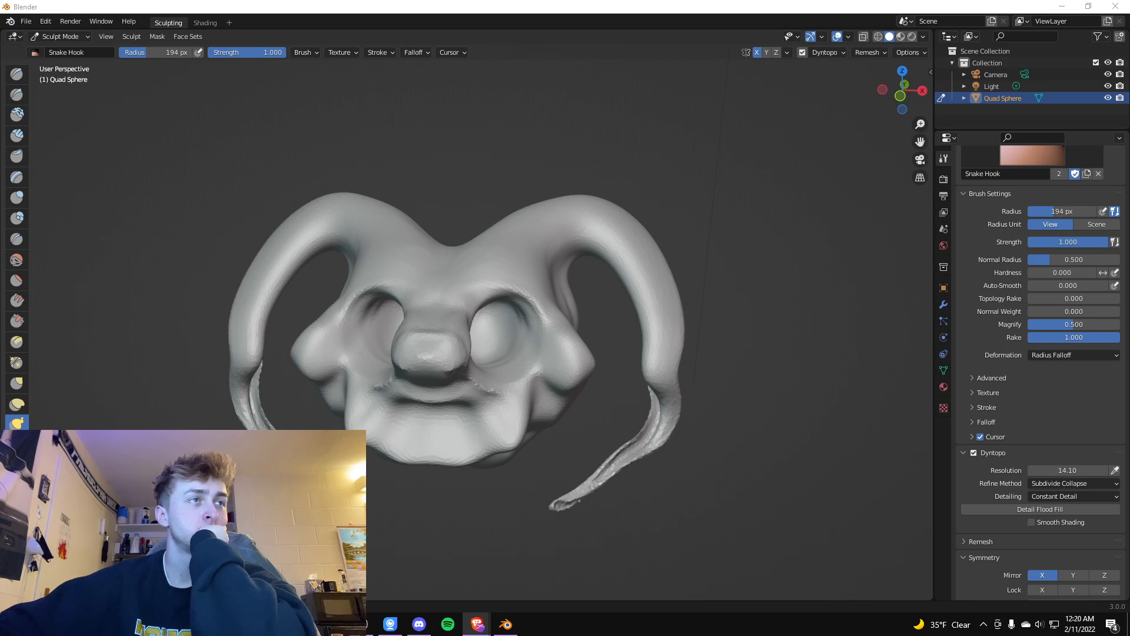
Thicken the thin horn tips and the horn bases with the Inflate/Deflate brush at 0.500 strength
left_click(16, 202)
middle_click_drag(631, 480, 607, 480)
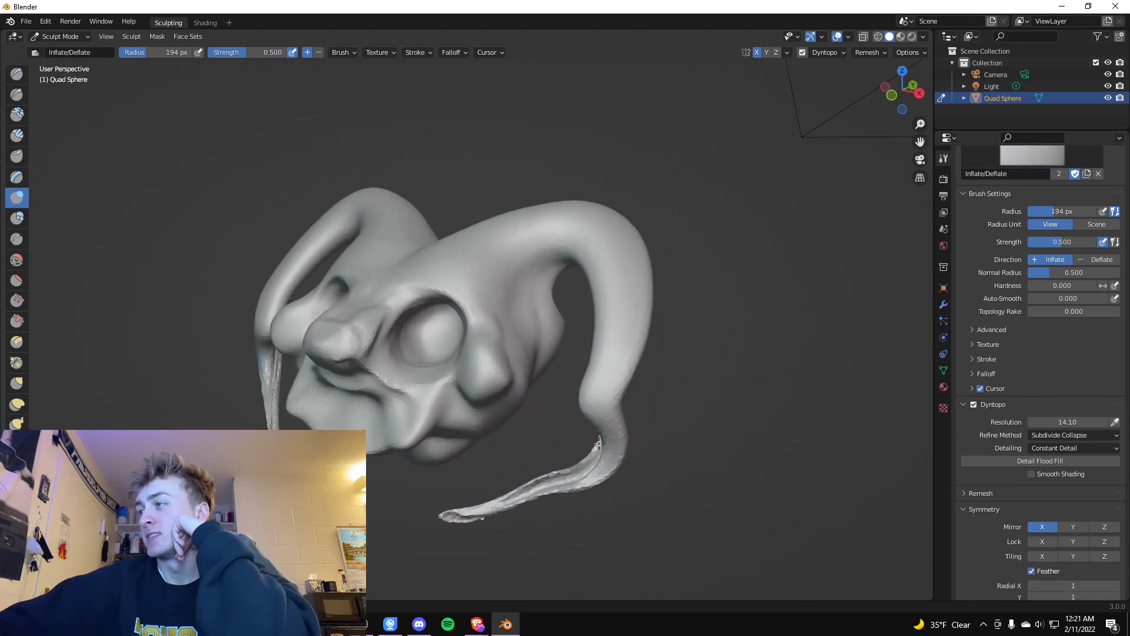
mouse_move(607, 449)
left_mouse_down()
mouse_move(568, 481)
mouse_move(456, 513)
mouse_move(530, 489)
mouse_move(612, 424)
mouse_move(538, 478)
left_mouse_up()
middle_click_drag(538, 478, 480, 406)
mouse_move(292, 365)
left_mouse_down()
mouse_move(379, 265)
mouse_move(301, 344)
mouse_move(352, 276)
mouse_move(427, 235)
left_mouse_up()
middle_click_drag(469, 234, 409, 231)
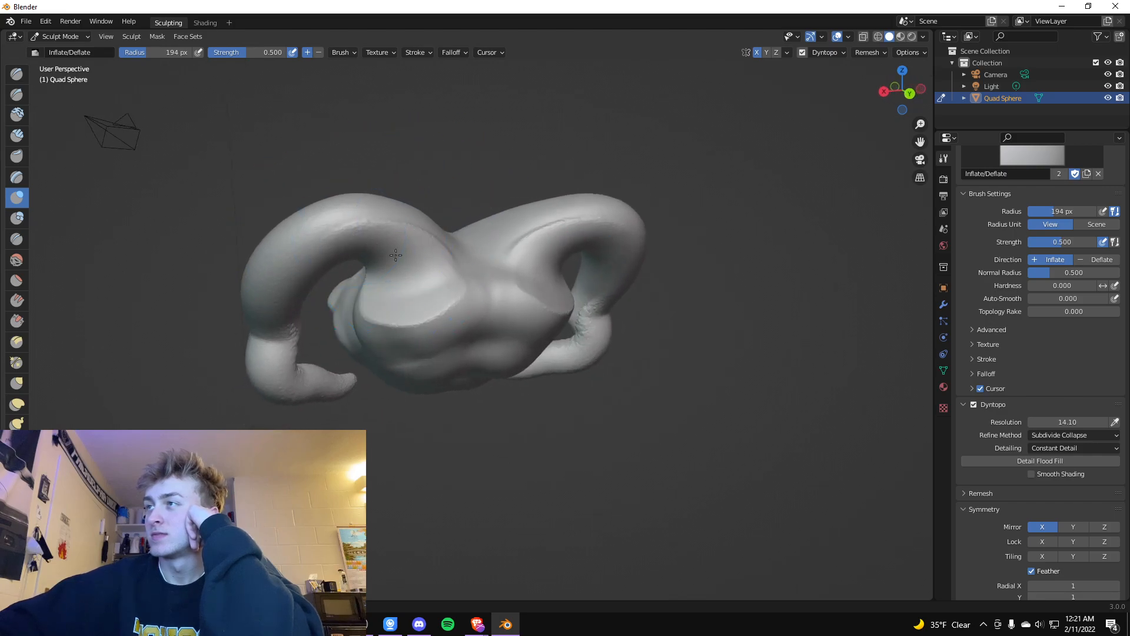
left_click_drag(369, 238, 387, 252)
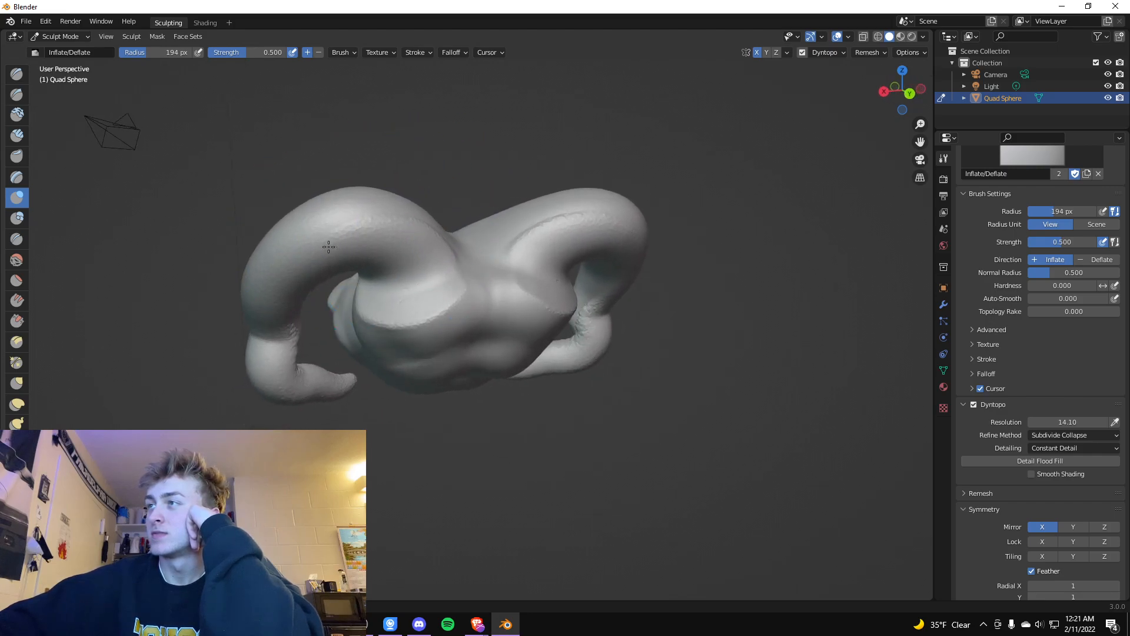
Inflate the outer curve of the horns down to the tips to even out their thickness
mouse_move(330, 247)
middle_mouse_down()
mouse_move(365, 253)
mouse_move(416, 232)
mouse_move(438, 282)
middle_mouse_up()
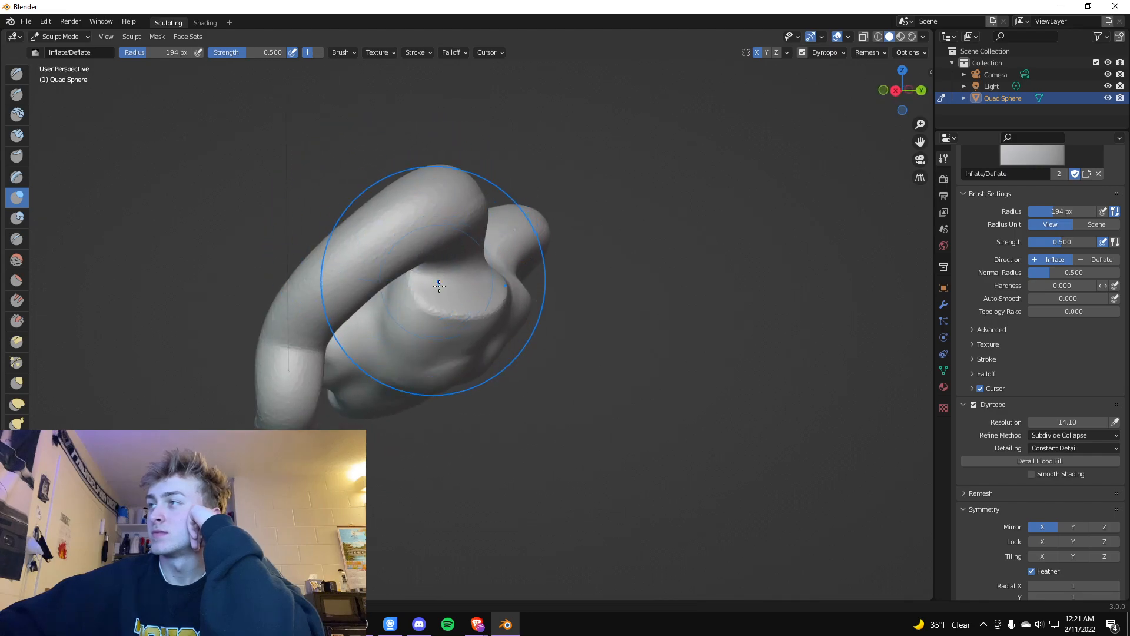
left_click_drag(422, 224, 295, 318)
mouse_move(297, 320)
middle_mouse_down()
mouse_move(501, 312)
mouse_move(646, 328)
middle_mouse_up()
mouse_move(646, 327)
left_mouse_down()
mouse_move(618, 433)
mouse_move(582, 484)
left_mouse_up()
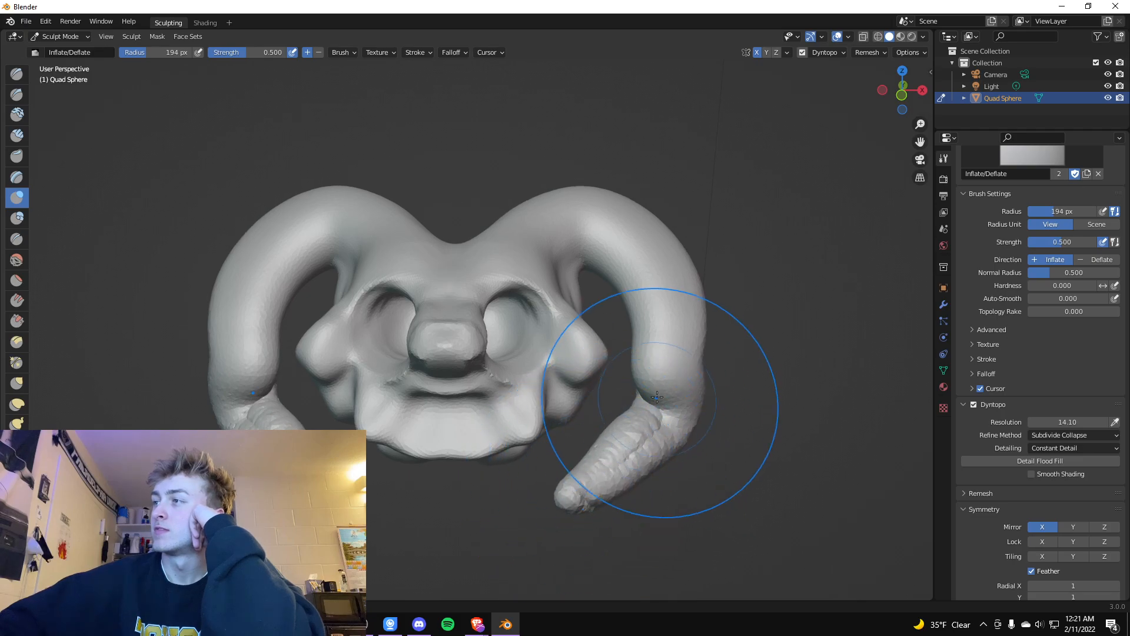
mouse_move(677, 342)
middle_mouse_down()
mouse_move(843, 350)
mouse_move(612, 367)
mouse_move(679, 337)
mouse_move(726, 336)
middle_mouse_up()
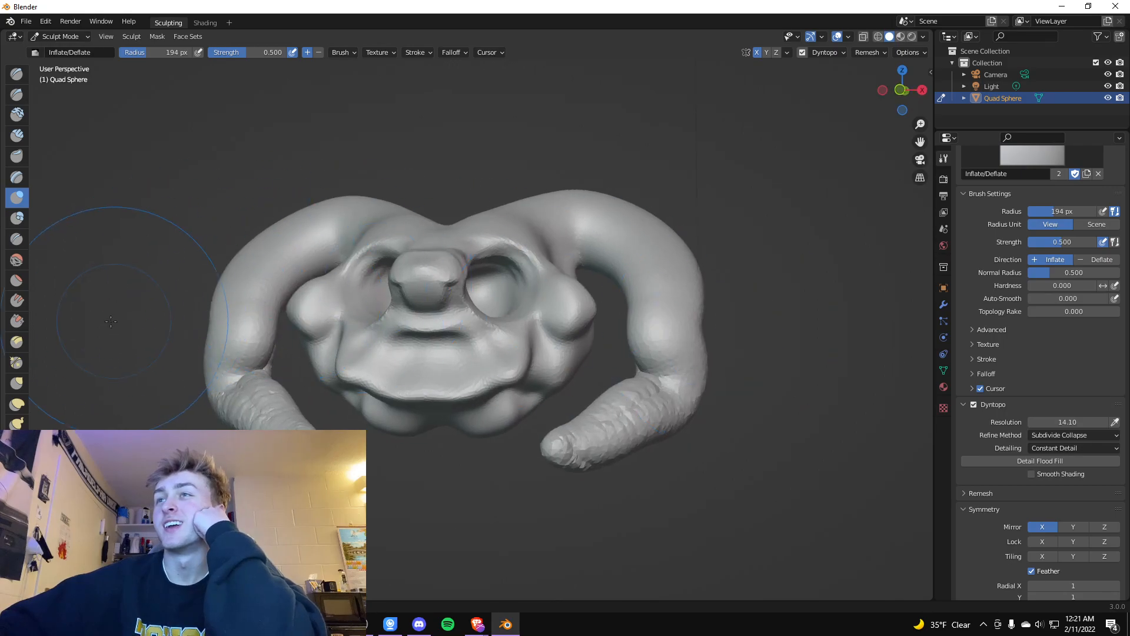
Reshape the bend and lower ends of the horns from several sides with the Grab brush at 194 px radius
left_click(16, 386)
mouse_move(648, 417)
left_mouse_down()
mouse_move(695, 442)
mouse_move(659, 412)
left_mouse_up()
middle_click_drag(659, 413, 491, 408)
mouse_move(491, 408)
left_mouse_down()
mouse_move(447, 396)
mouse_move(417, 439)
mouse_move(372, 423)
mouse_move(474, 406)
mouse_move(439, 389)
mouse_move(434, 418)
left_mouse_up()
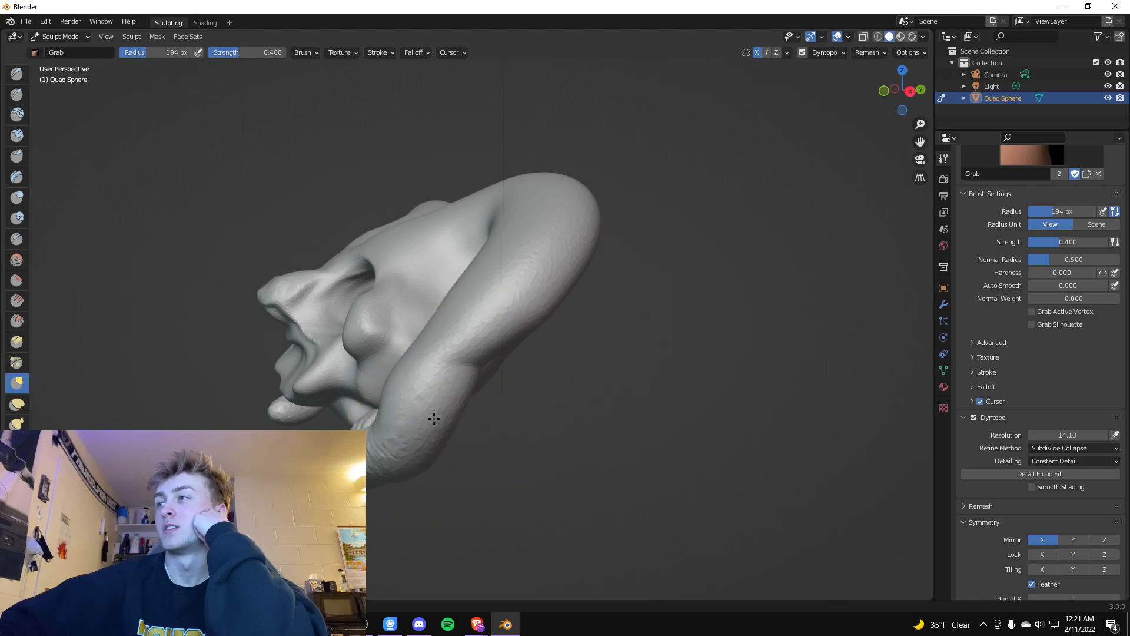
mouse_move(417, 429)
middle_mouse_down()
mouse_move(442, 362)
mouse_move(323, 391)
middle_mouse_up()
mouse_move(365, 424)
left_mouse_down()
mouse_move(377, 414)
mouse_move(357, 411)
mouse_move(297, 354)
left_mouse_up()
mouse_move(373, 320)
left_mouse_down()
mouse_move(442, 330)
mouse_move(607, 319)
mouse_move(436, 347)
mouse_move(453, 227)
mouse_move(457, 332)
mouse_move(452, 298)
left_mouse_up()
mouse_move(435, 223)
middle_mouse_down()
mouse_move(639, 230)
mouse_move(697, 271)
middle_mouse_up()
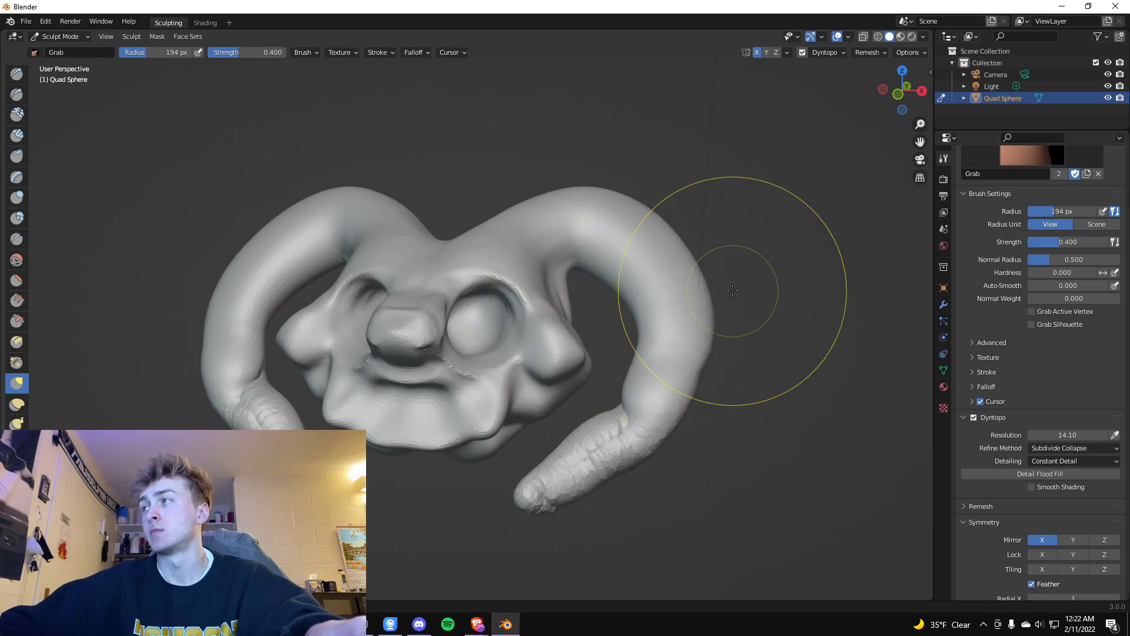
Examine the sculpt's mesh density in Edit Mode and return to Sculpt Mode
key("Tab")
key("Tab")
key("Tab")
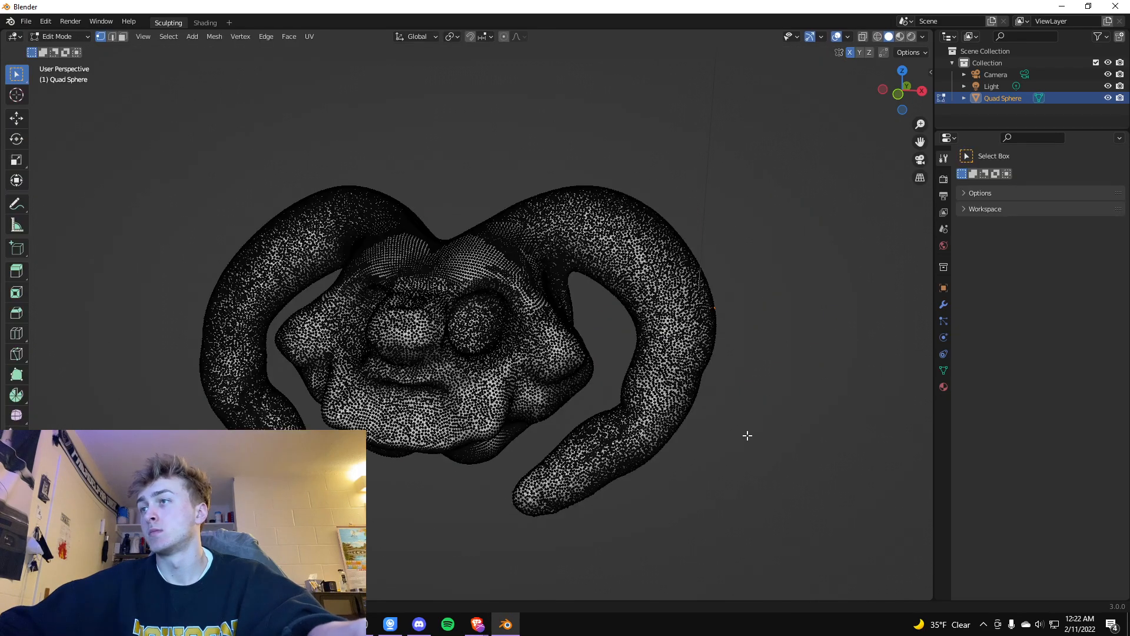
key("Tab")
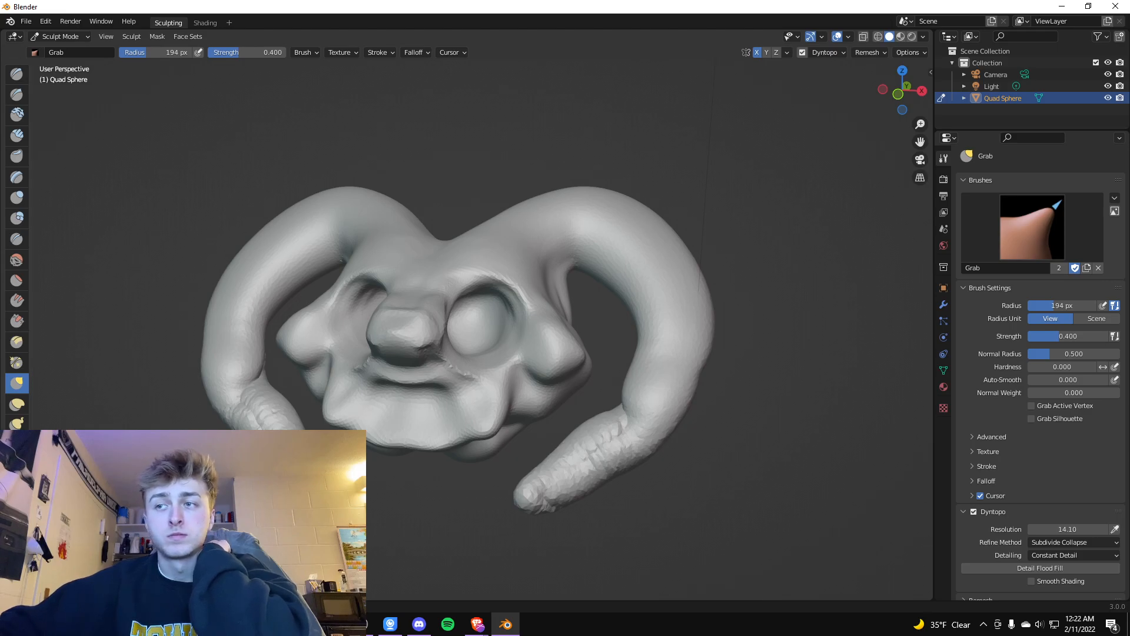
Try the Cloth brush, and twist the nose, cheek bump and lower horn bend with the Rotate brush at 194 px radius
left_click(16, 569)
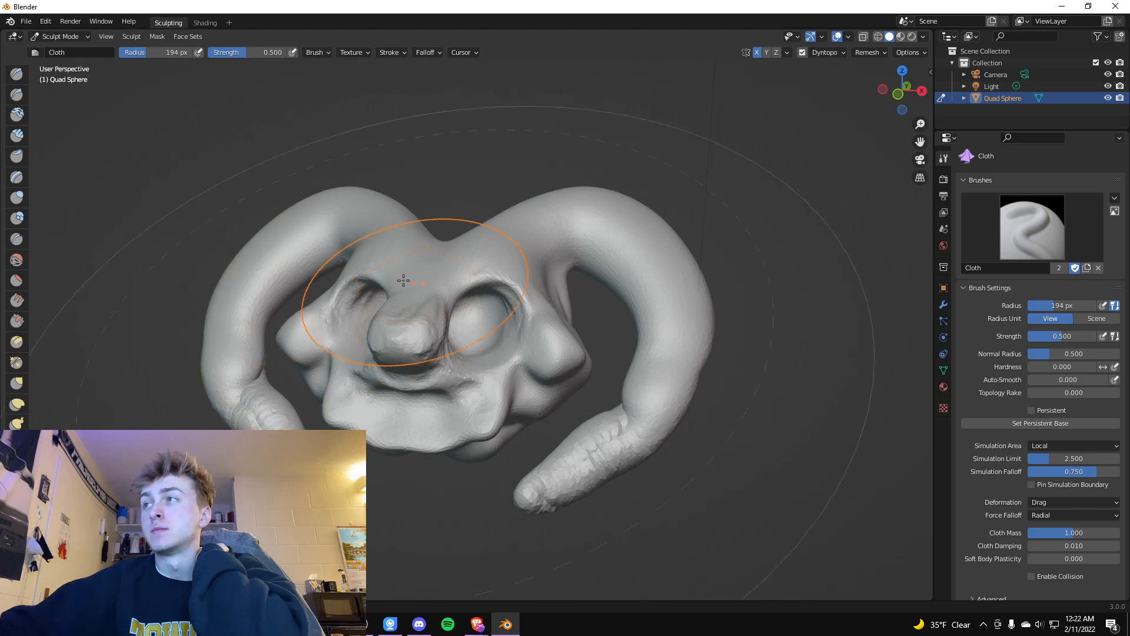
left_click(17, 549)
left_click(16, 529)
left_click(17, 508)
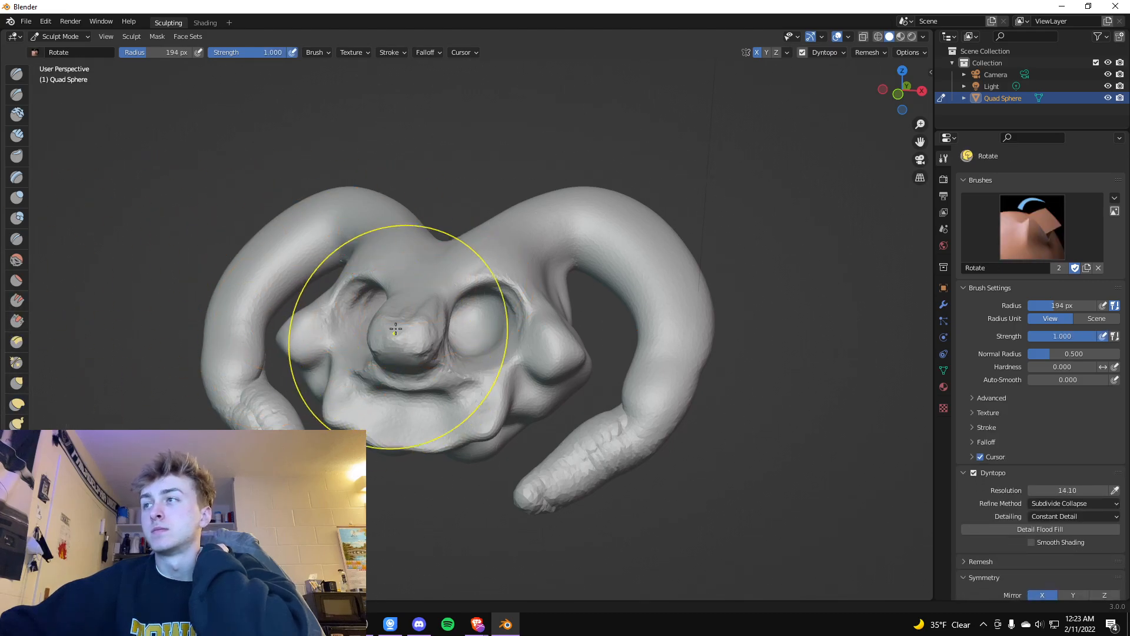
mouse_move(396, 320)
left_mouse_down()
mouse_move(400, 310)
mouse_move(461, 375)
mouse_move(479, 324)
left_mouse_up()
mouse_move(562, 360)
left_mouse_down()
mouse_move(552, 317)
mouse_move(585, 386)
mouse_move(533, 341)
mouse_move(525, 301)
left_mouse_up()
left_click_drag(633, 411, 622, 430)
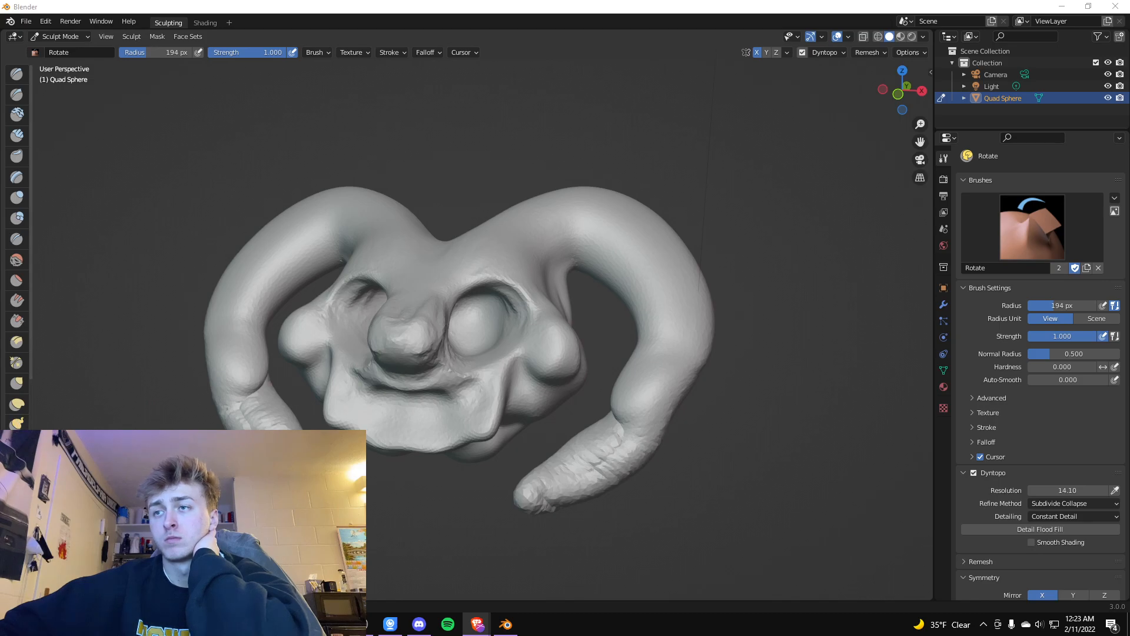
Choose the Boundary brush and check the sculpt's vertices in Edit Mode before returning to Sculpt Mode
left_click(17, 423)
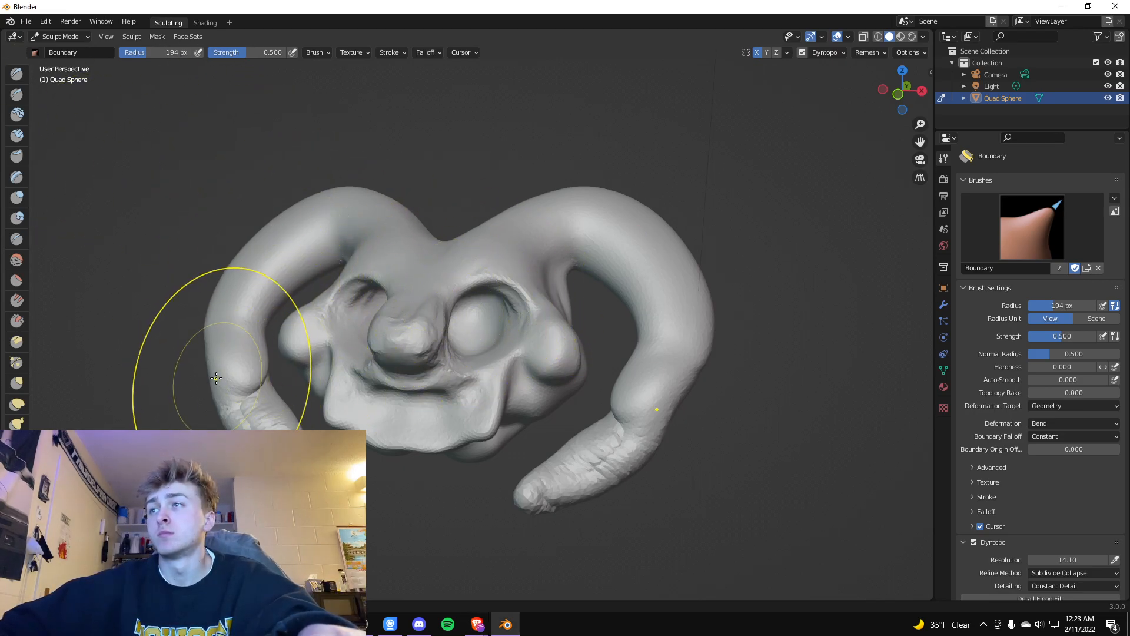
key("Tab")
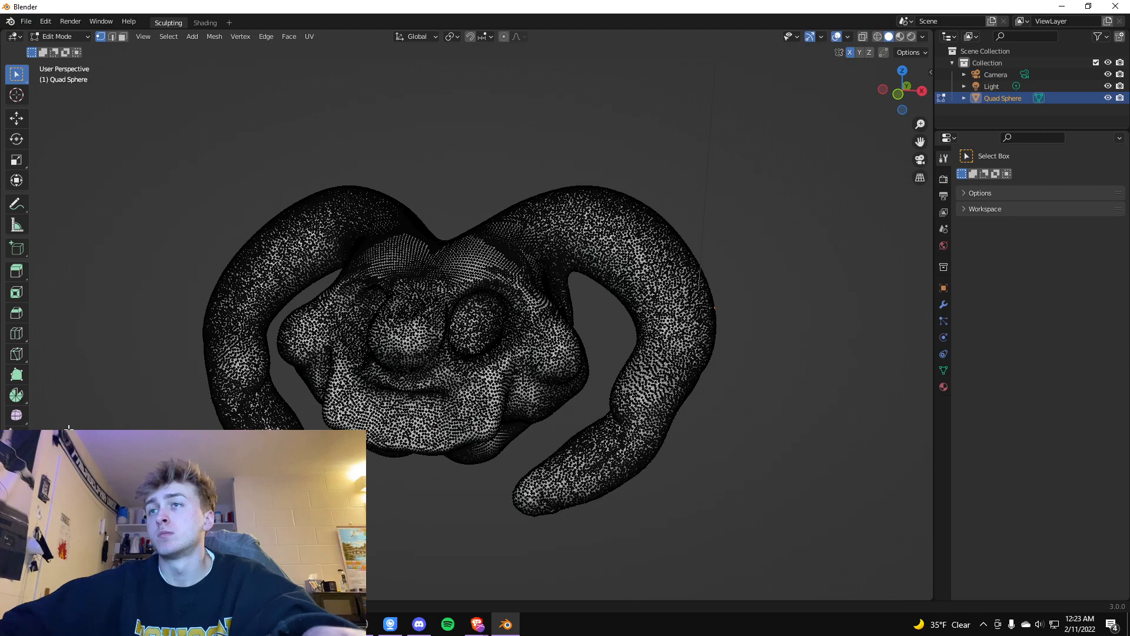
key("Tab")
Paint a mask over the horns and across the face with the Mask brush at 0.500 strength
scroll(17, 246, "down", 10)
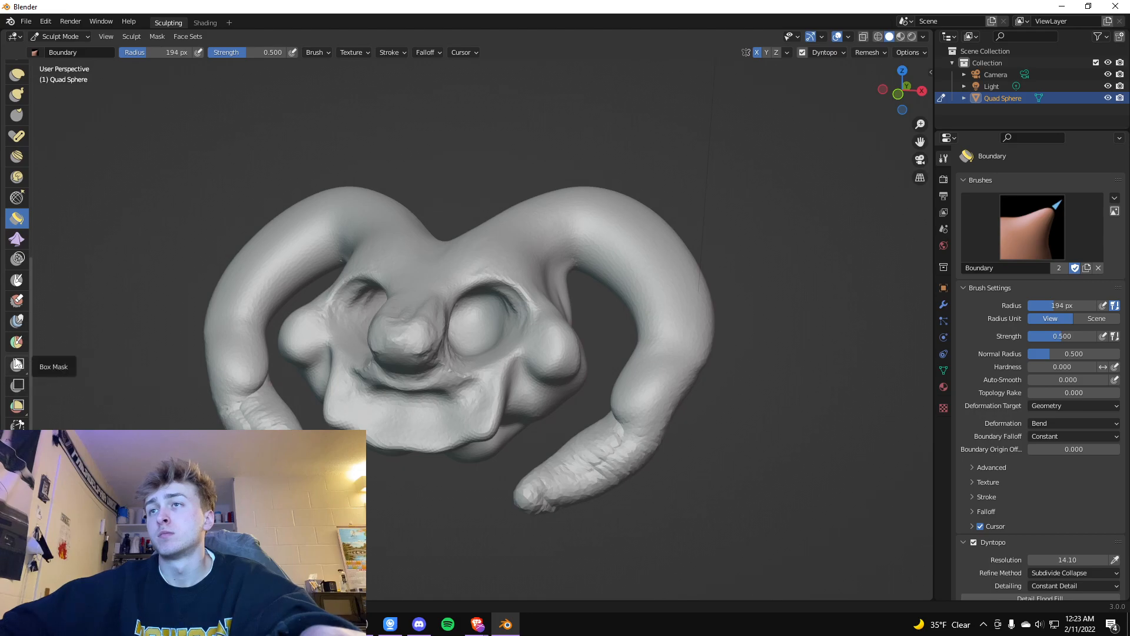
left_click(19, 280)
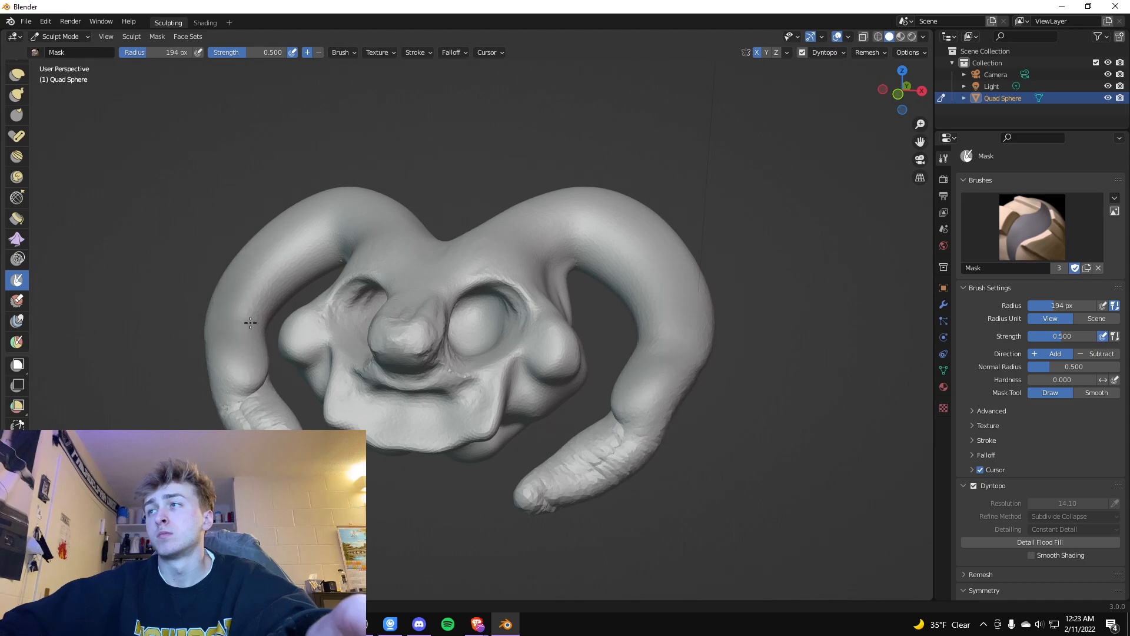
mouse_move(227, 328)
middle_mouse_down()
mouse_move(316, 374)
mouse_move(287, 407)
middle_mouse_up()
left_click_drag(287, 408, 297, 414)
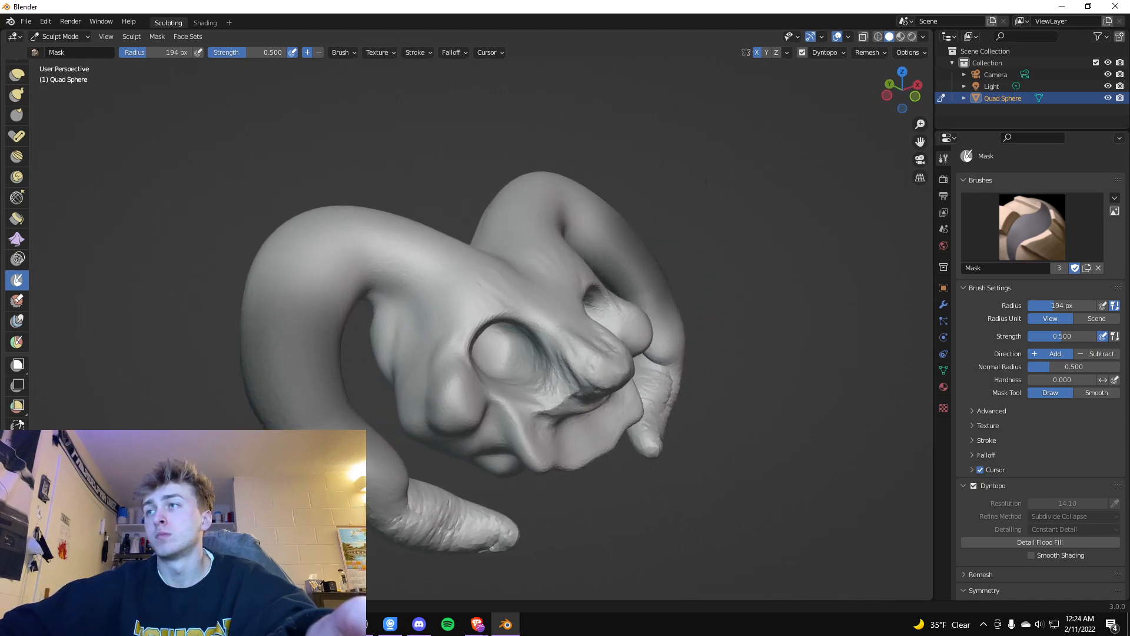
mouse_move(353, 459)
left_mouse_down()
mouse_move(427, 515)
mouse_move(487, 542)
mouse_move(480, 533)
left_mouse_up()
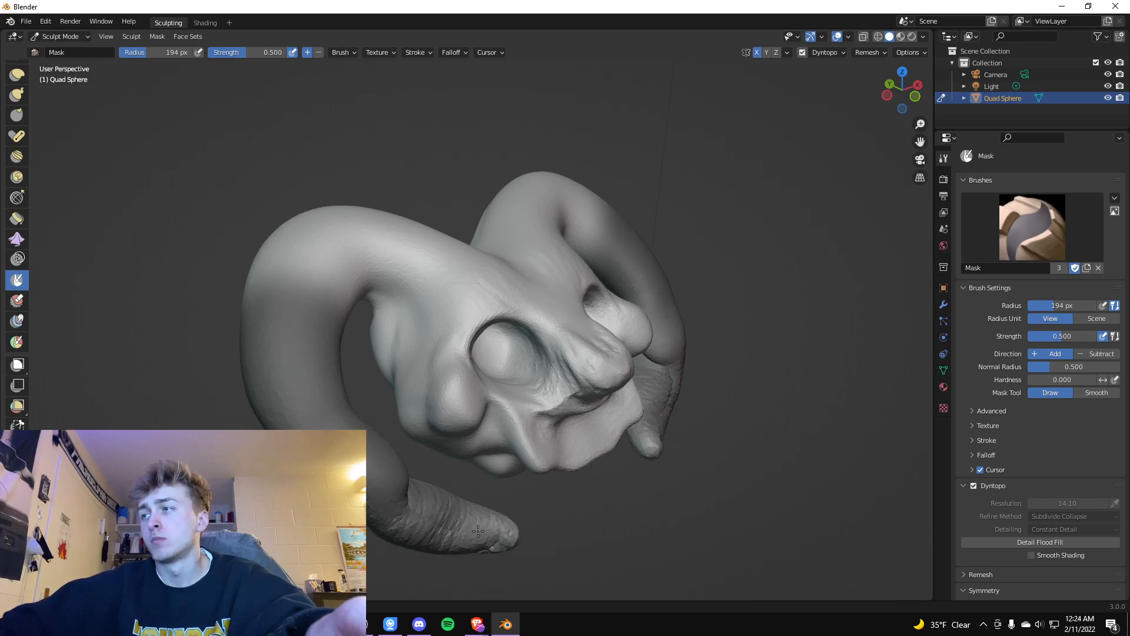
mouse_move(424, 412)
left_mouse_down()
mouse_move(570, 367)
mouse_move(489, 330)
mouse_move(498, 371)
mouse_move(499, 361)
left_mouse_up()
Deform the partly masked horns with the Elastic Deform brush and clear the mask from the whole sculpt
scroll(17, 153, "up", 3)
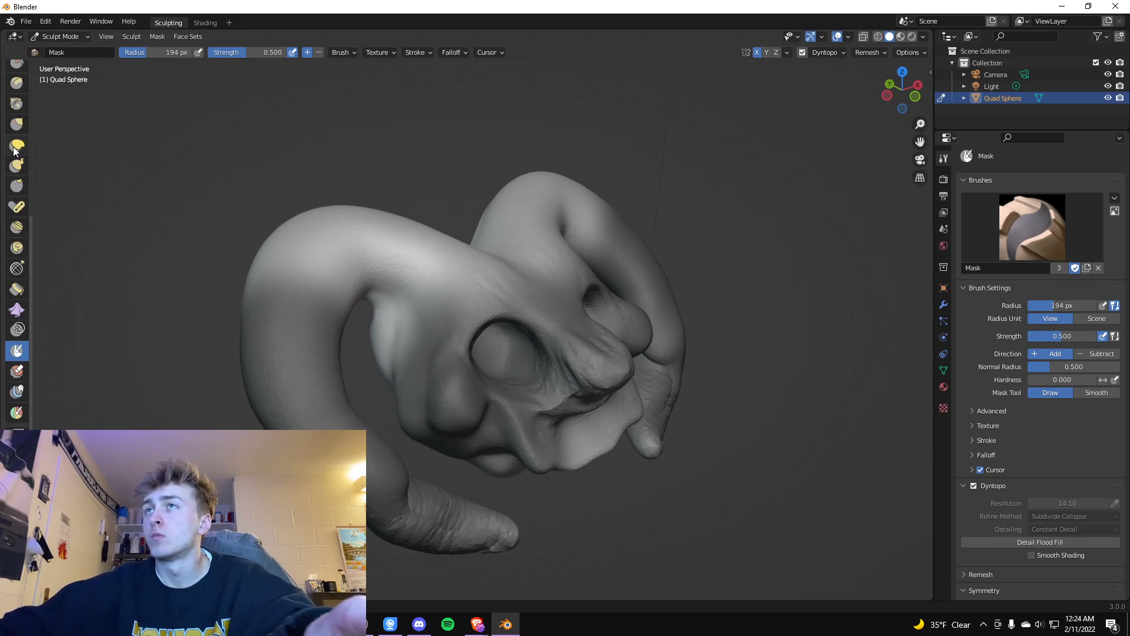
left_click(17, 144)
mouse_move(373, 248)
left_mouse_down()
mouse_move(104, 308)
mouse_move(392, 491)
mouse_move(280, 341)
mouse_move(183, 263)
mouse_move(262, 307)
left_mouse_up()
mouse_move(613, 441)
middle_mouse_down()
mouse_move(555, 438)
mouse_move(671, 380)
mouse_move(678, 414)
middle_mouse_up()
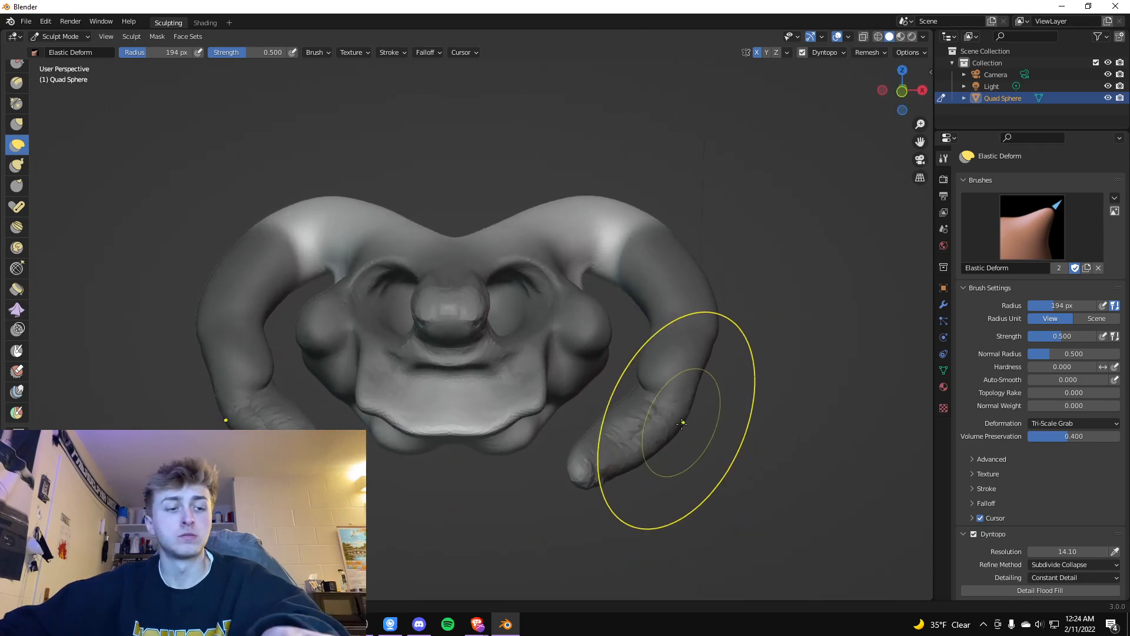
key("alt+m")
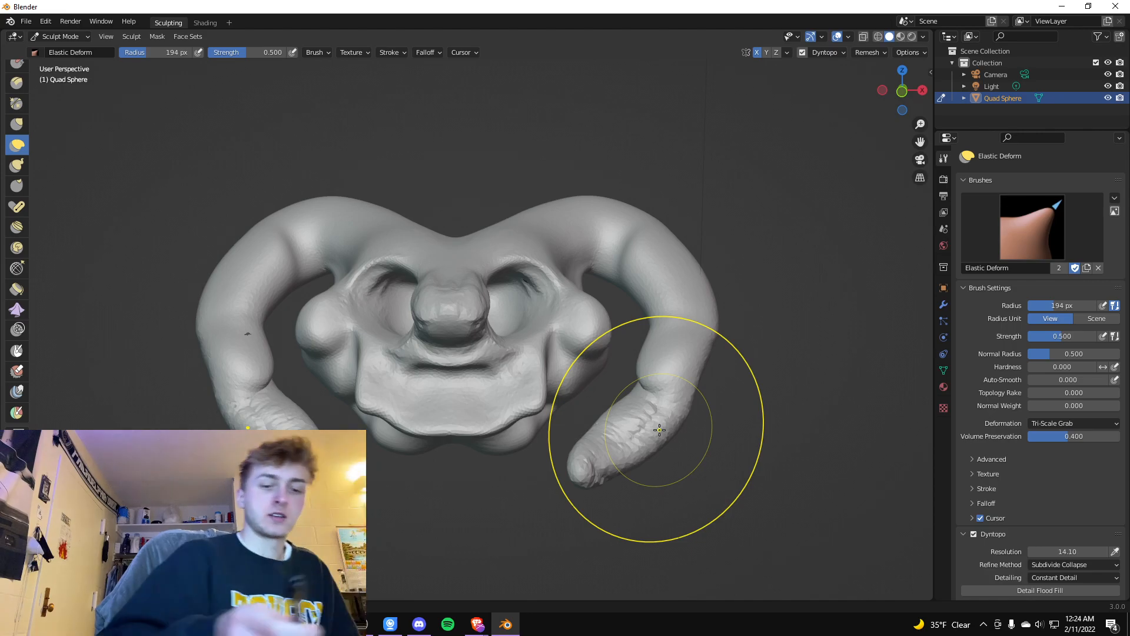
key("space")
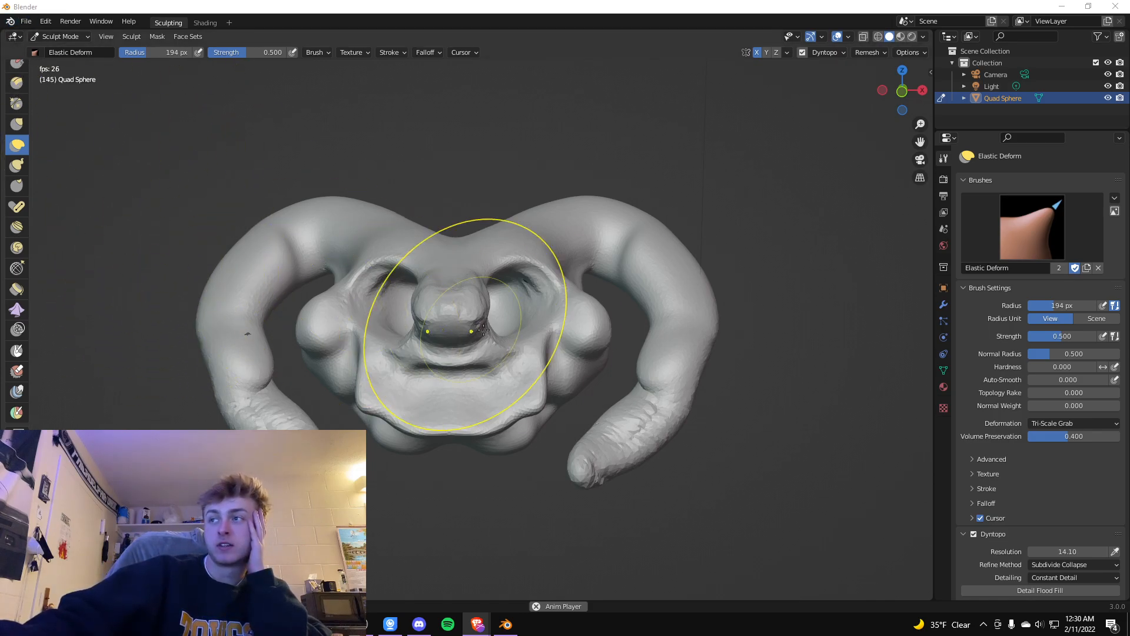
middle_click_drag(681, 242, 648, 230)
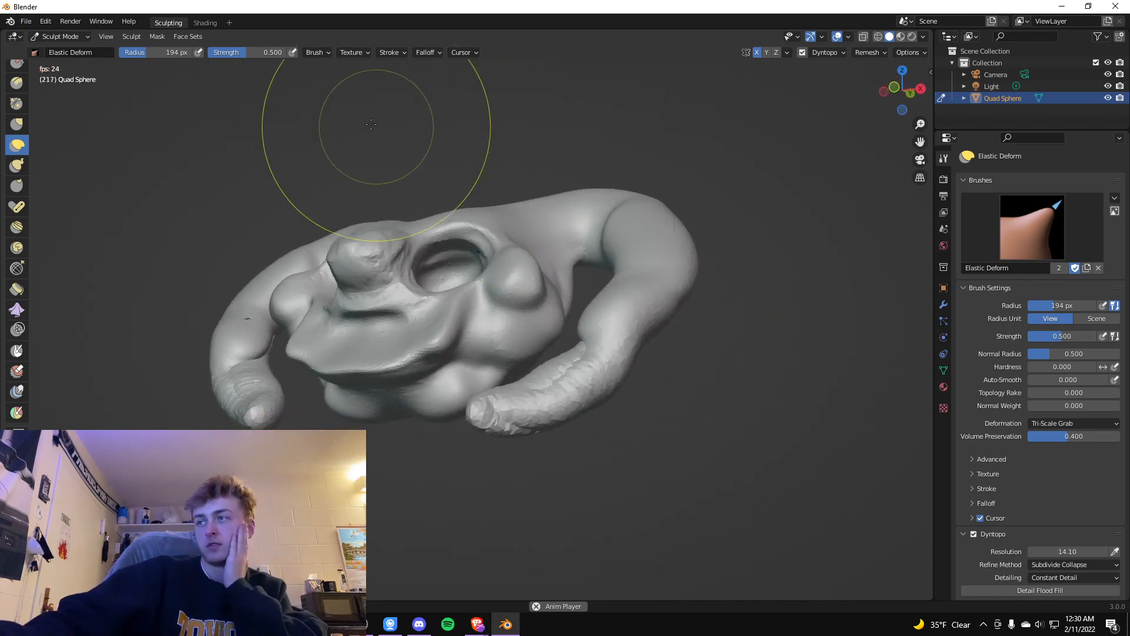
Open NFTattempt1.blend from the Blender downloads folder without saving the current sculpt
left_click(26, 21)
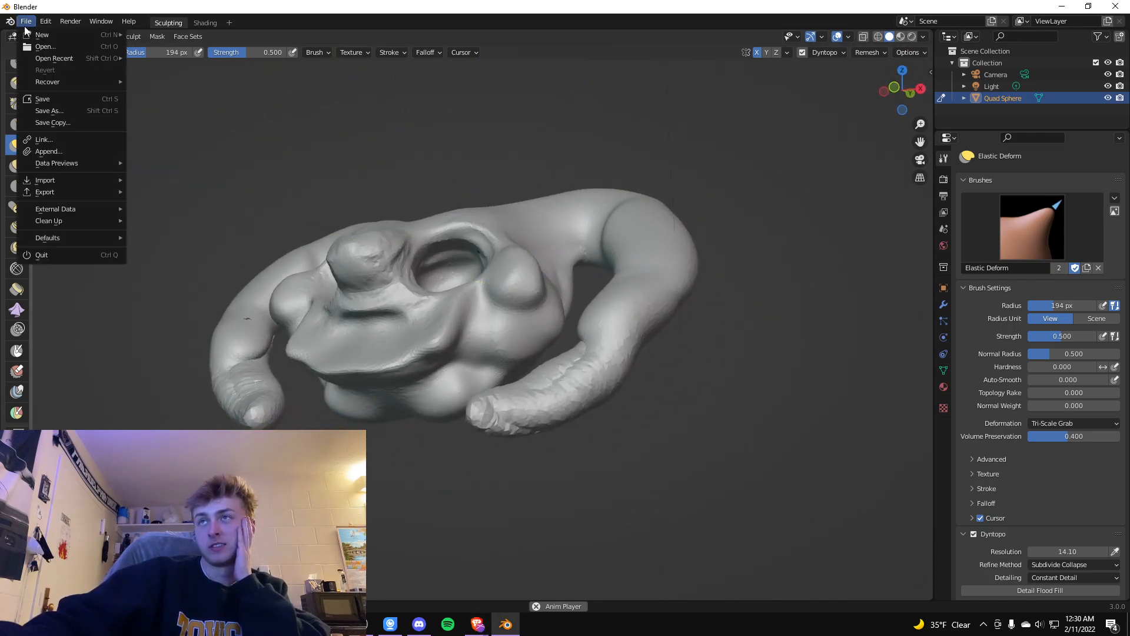
left_click(95, 50)
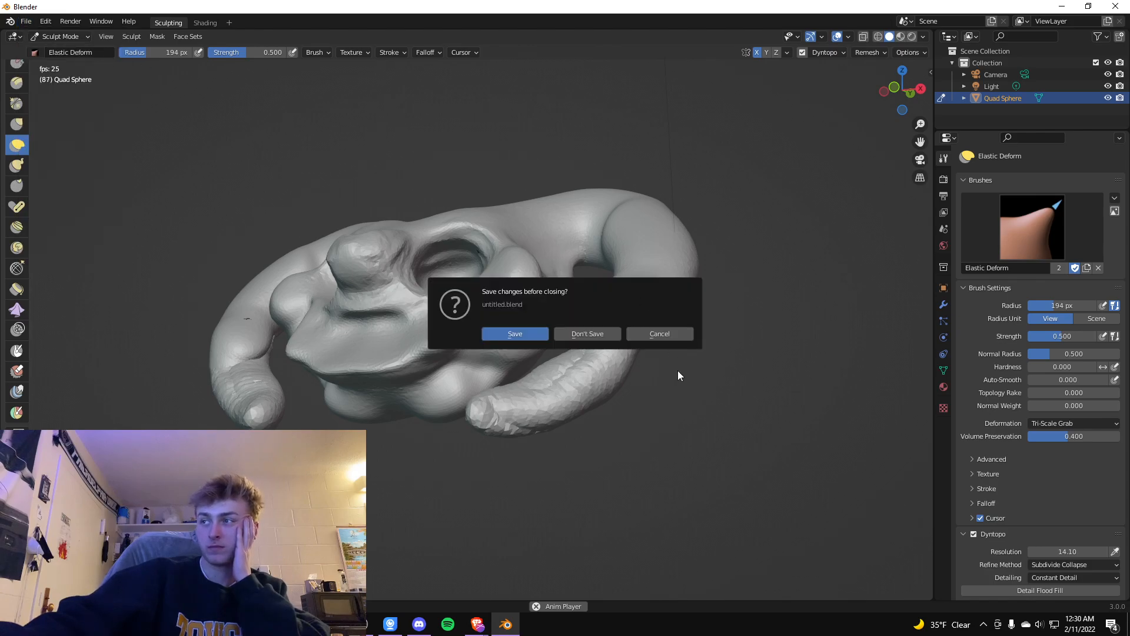
left_click(603, 333)
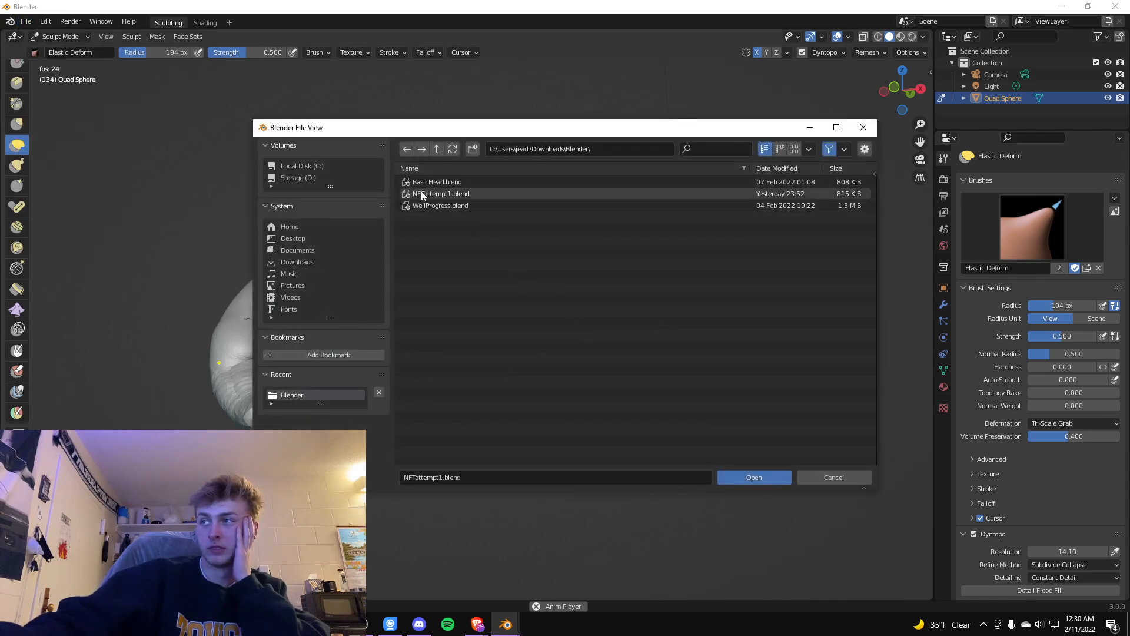
left_click(423, 183)
double_click(433, 193)
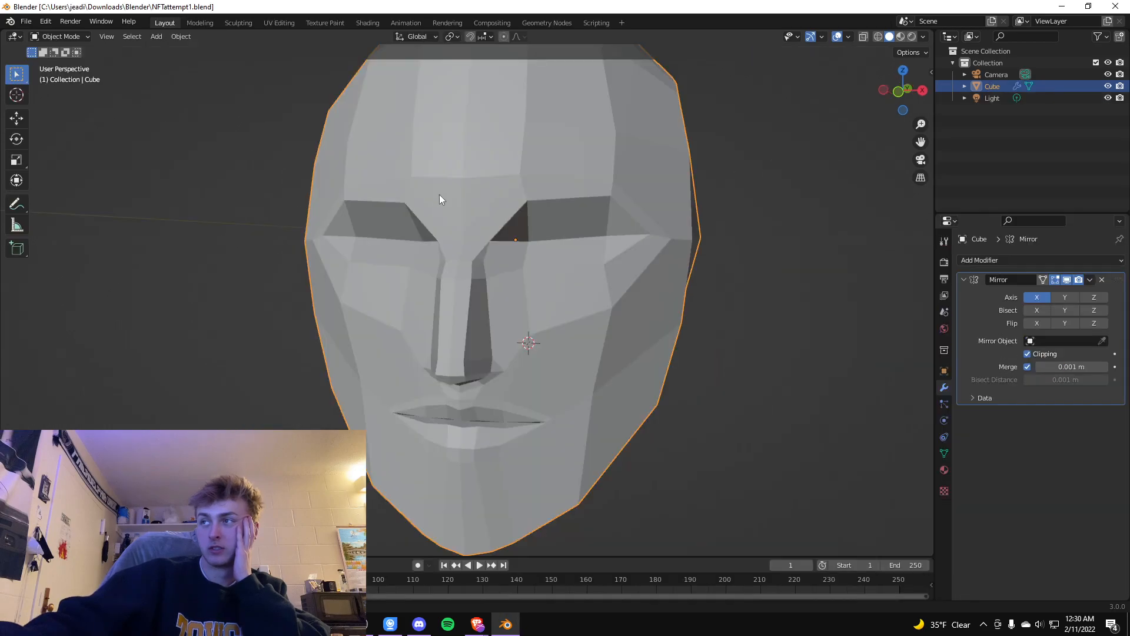
Inspect the low-poly head from the front and side and switch to the Sculpting workspace
left_click(764, 334)
middle_click_drag(764, 334, 679, 316)
scroll(671, 322, "up", 2)
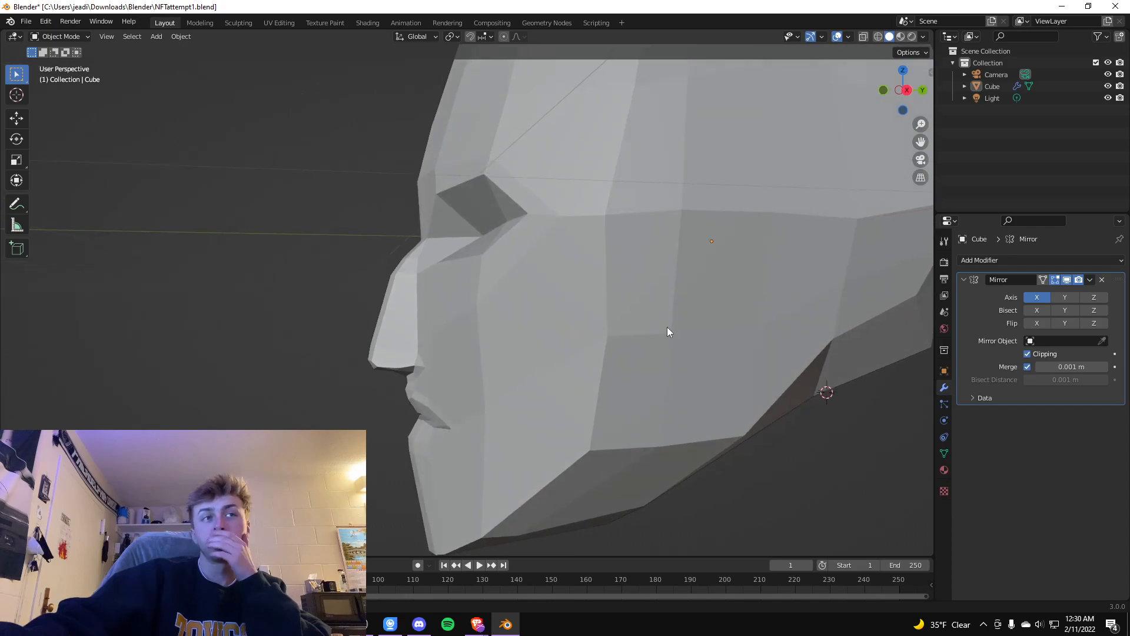
scroll(666, 327, "down", 1)
scroll(606, 319, "down", 5)
middle_click_drag(485, 340, 593, 353)
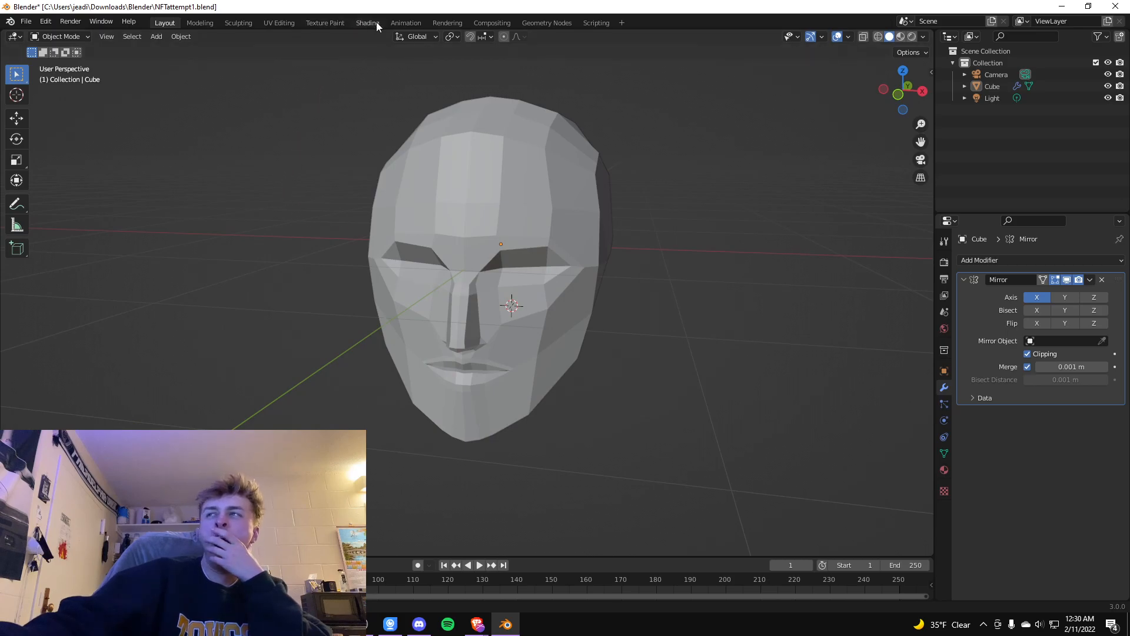
left_click(246, 21)
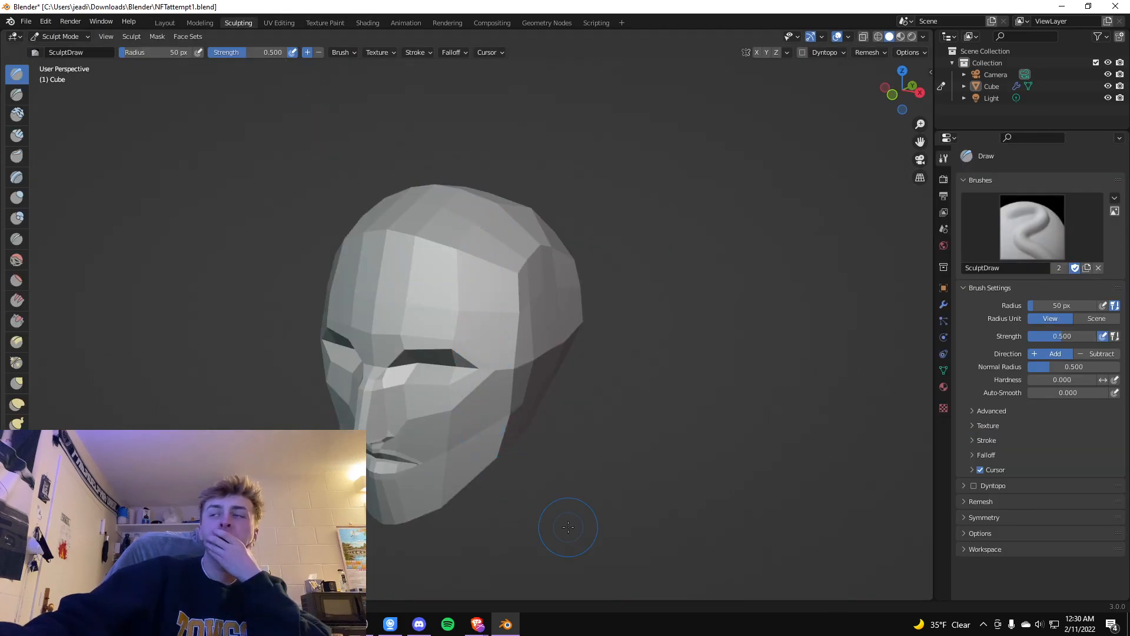
middle_click_drag(568, 527, 585, 471)
scroll(585, 472, "up", 4)
mouse_move(292, 363)
middle_mouse_down()
mouse_move(325, 354)
mouse_move(309, 373)
middle_mouse_up()
scroll(309, 373, "down", 3)
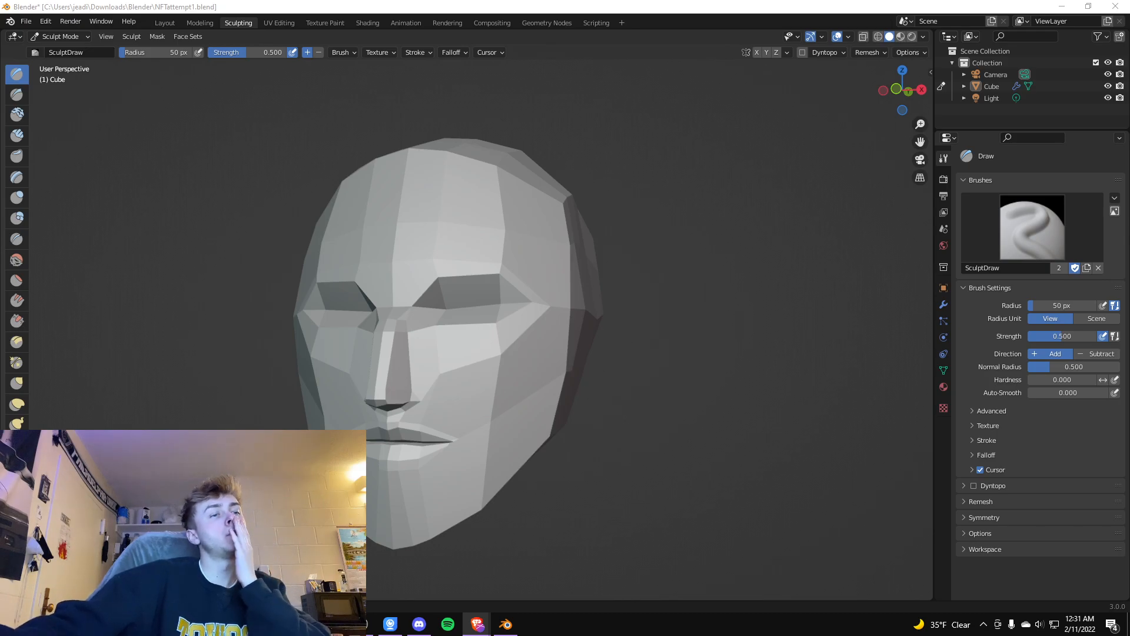
left_click(117, 624)
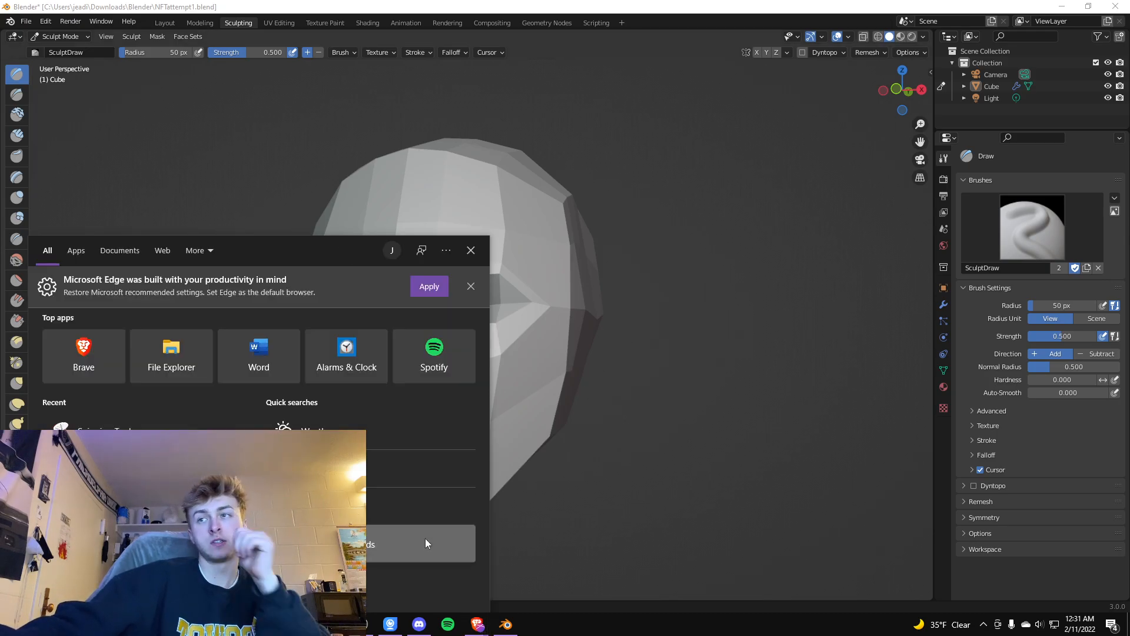
left_click(109, 435)
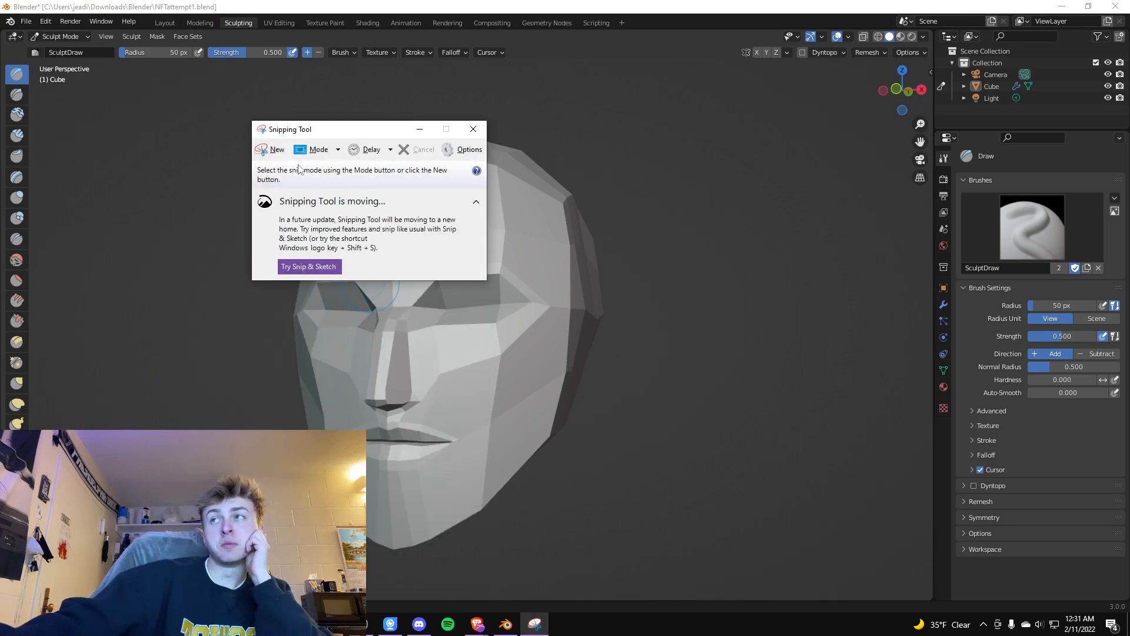
left_click(272, 151)
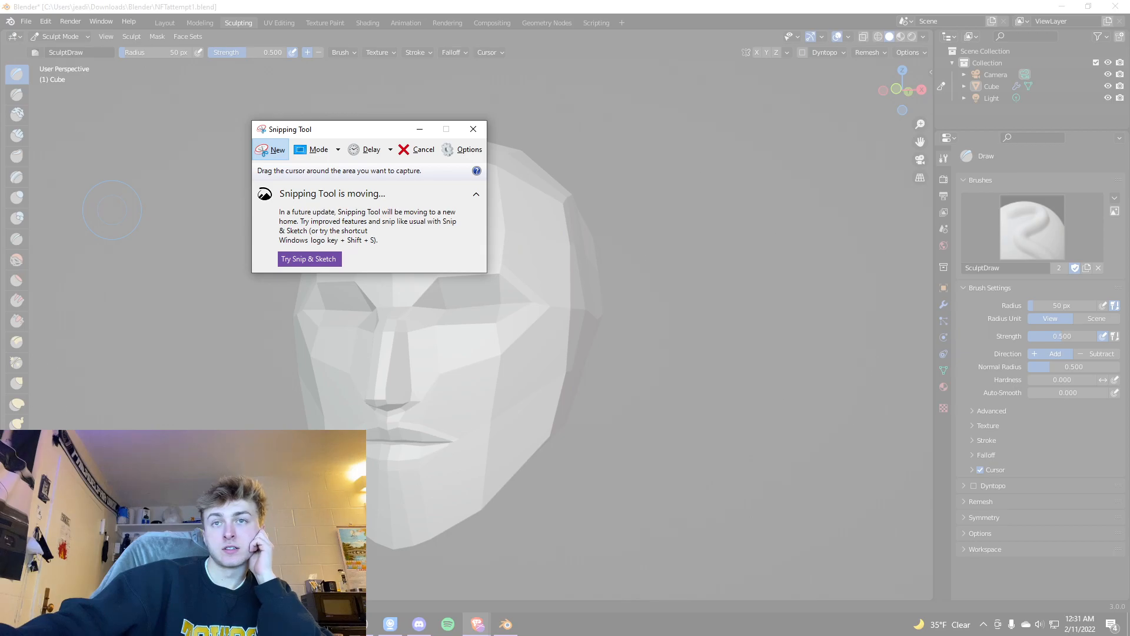
left_click(474, 129)
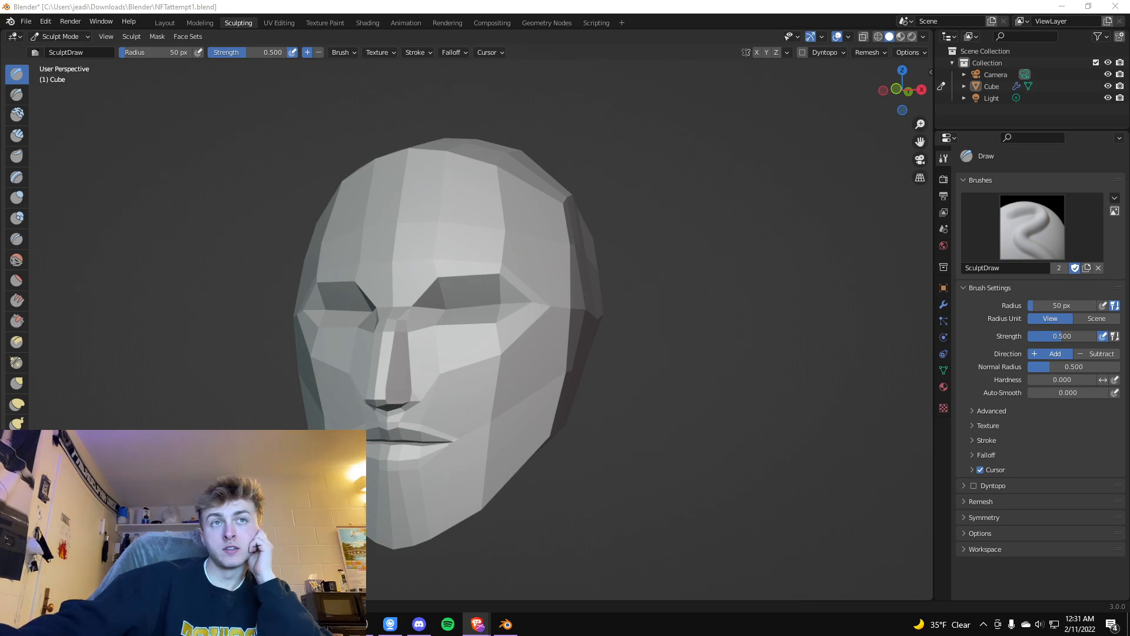
Open the Snipping Tool and start a new snip for capturing the bust reference image
left_click(385, 624)
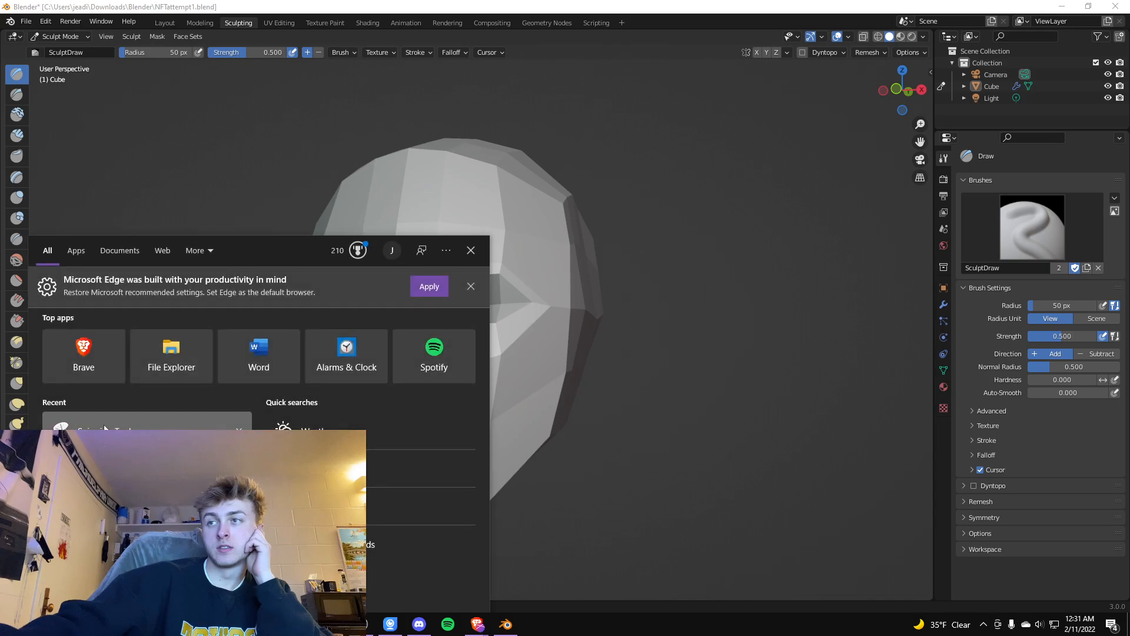
left_click(108, 427)
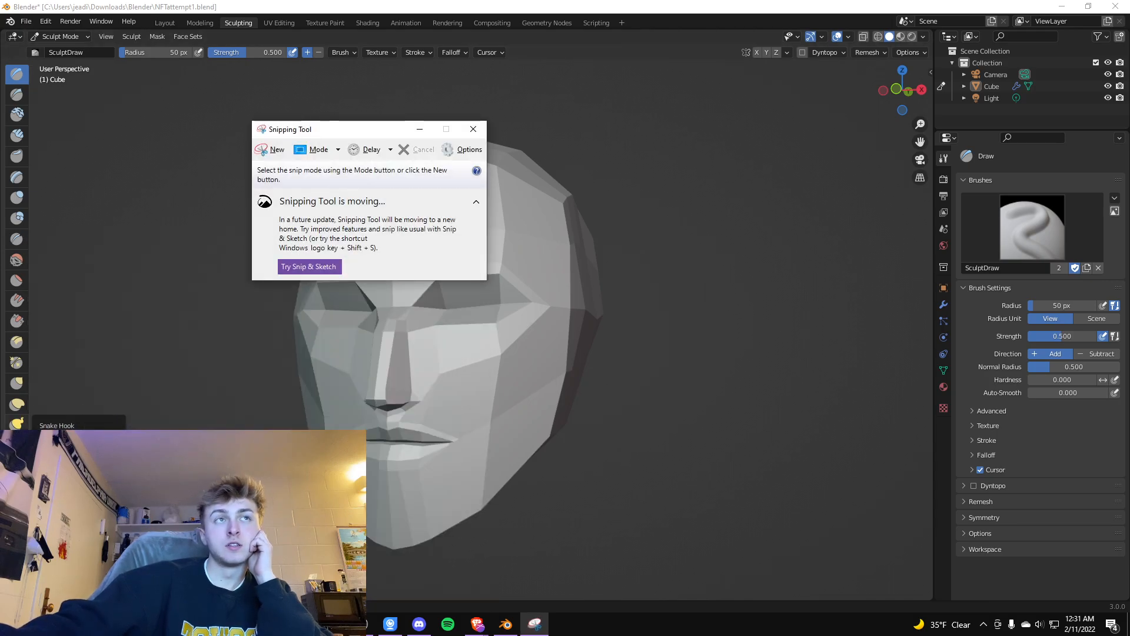
left_click(272, 149)
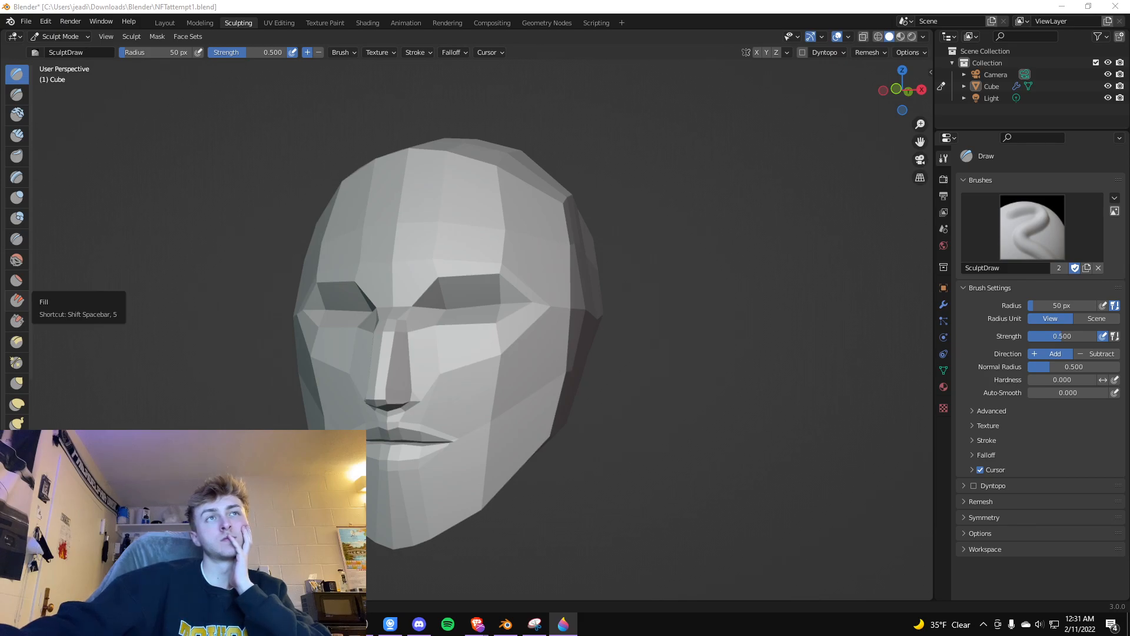
Take the Blender window out of full screen, align it with the desktop's left edge and narrow it to free space beside it
left_click_drag(0, 131, 274, 84)
left_click_drag(201, 31, 178, 45)
mouse_move(25, 6)
left_mouse_down()
mouse_move(125, 10)
mouse_move(38, 8)
mouse_move(101, 9)
mouse_move(86, 9)
left_mouse_up()
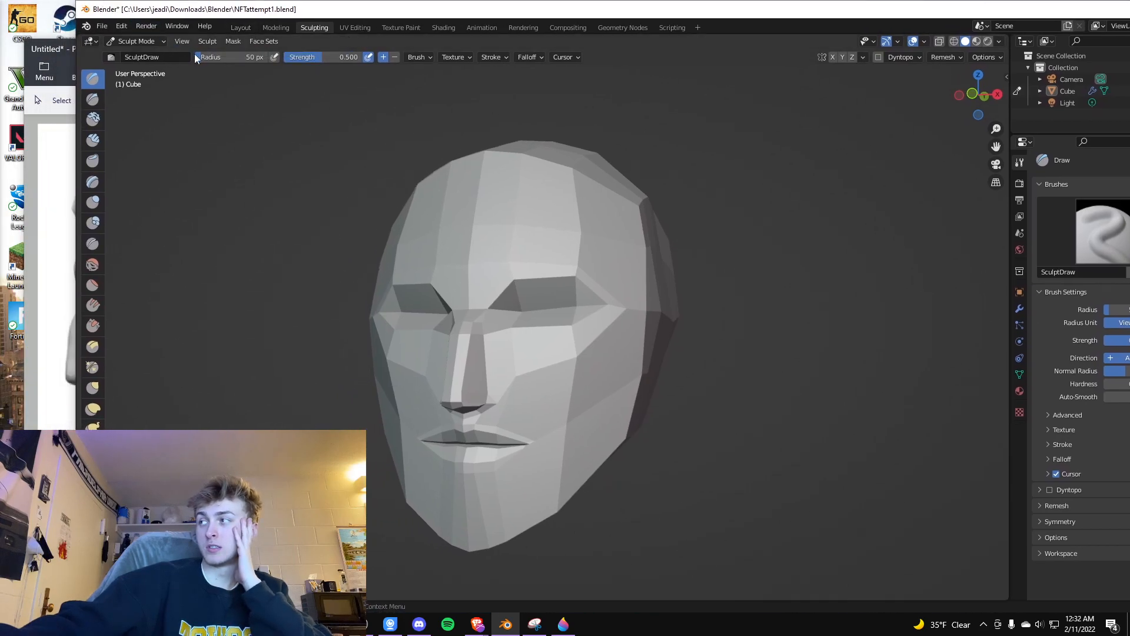
left_click_drag(797, 10, 699, 1)
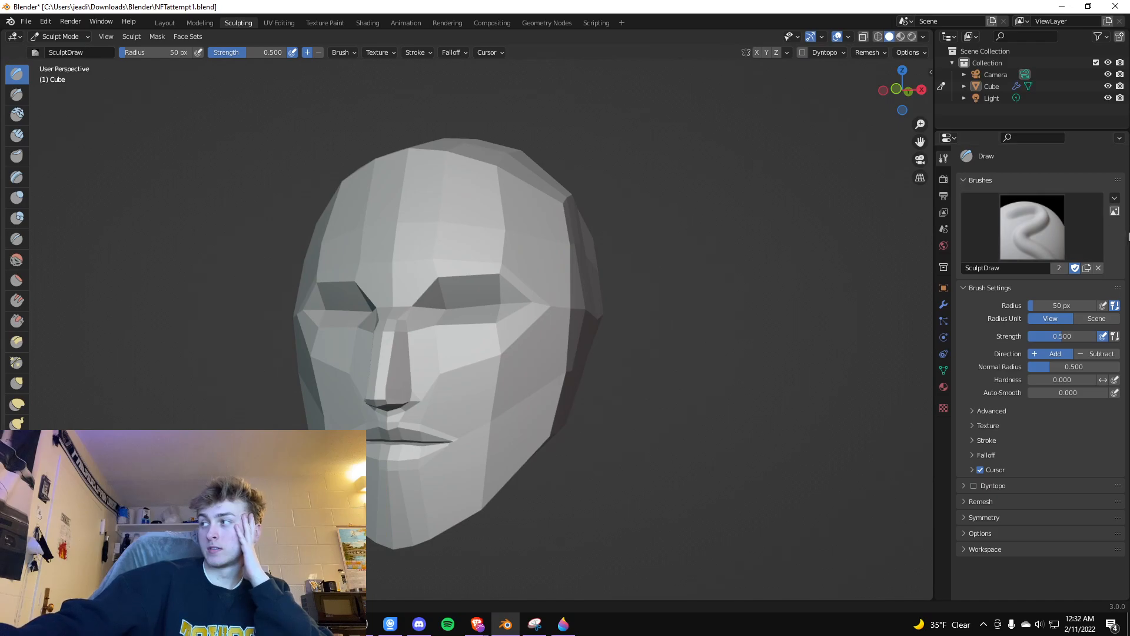
left_click(1088, 6)
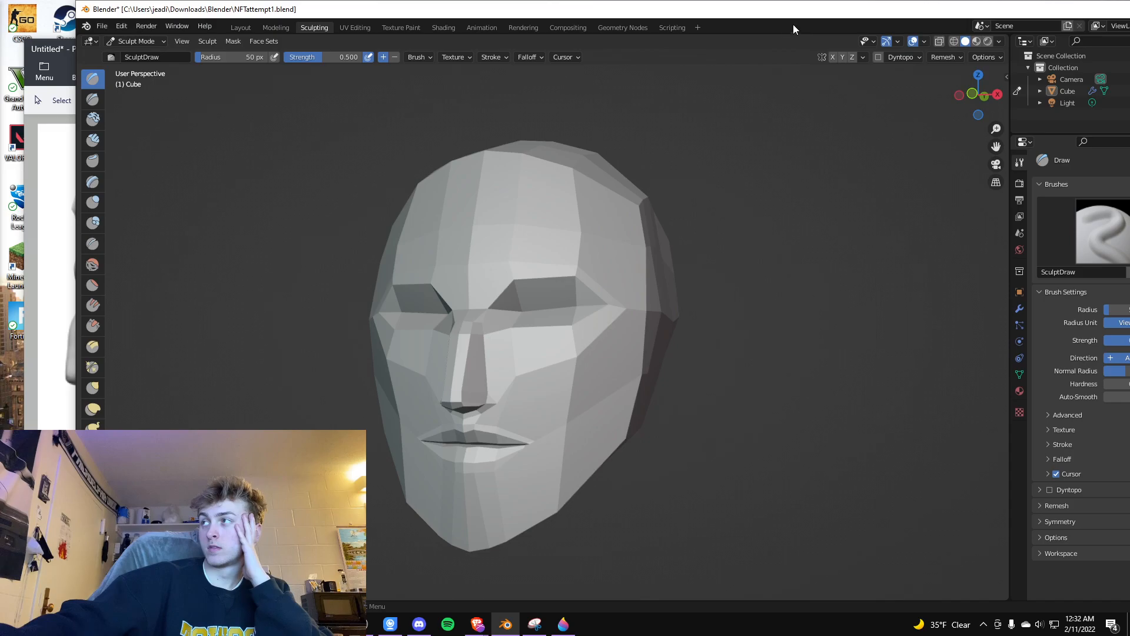
left_click_drag(717, 20, 636, 8)
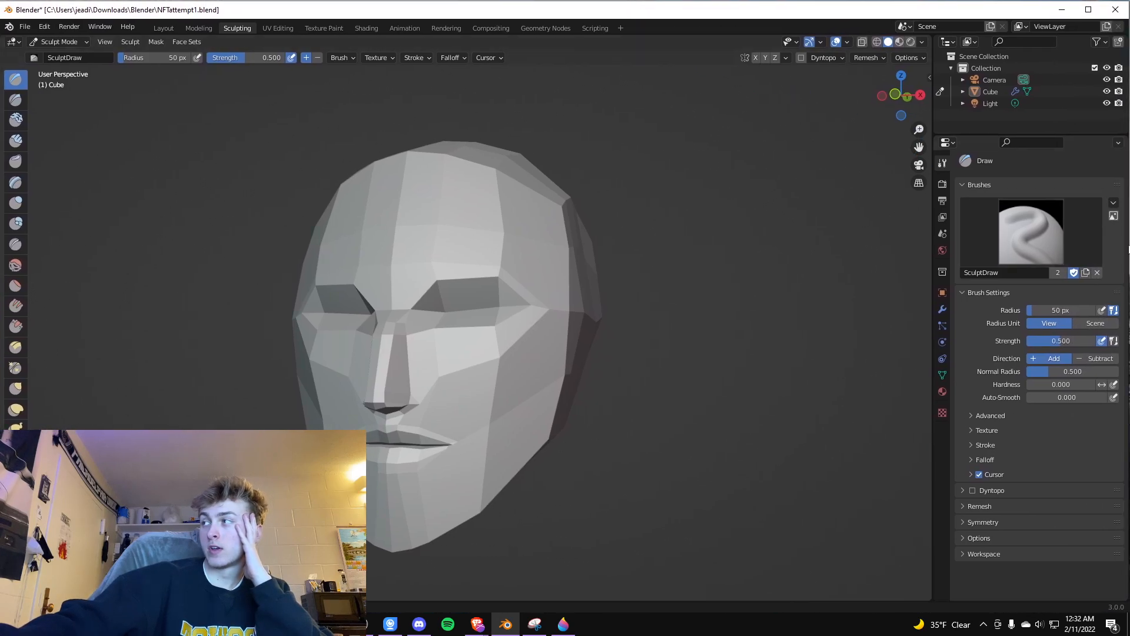
left_click_drag(1126, 157, 959, 153)
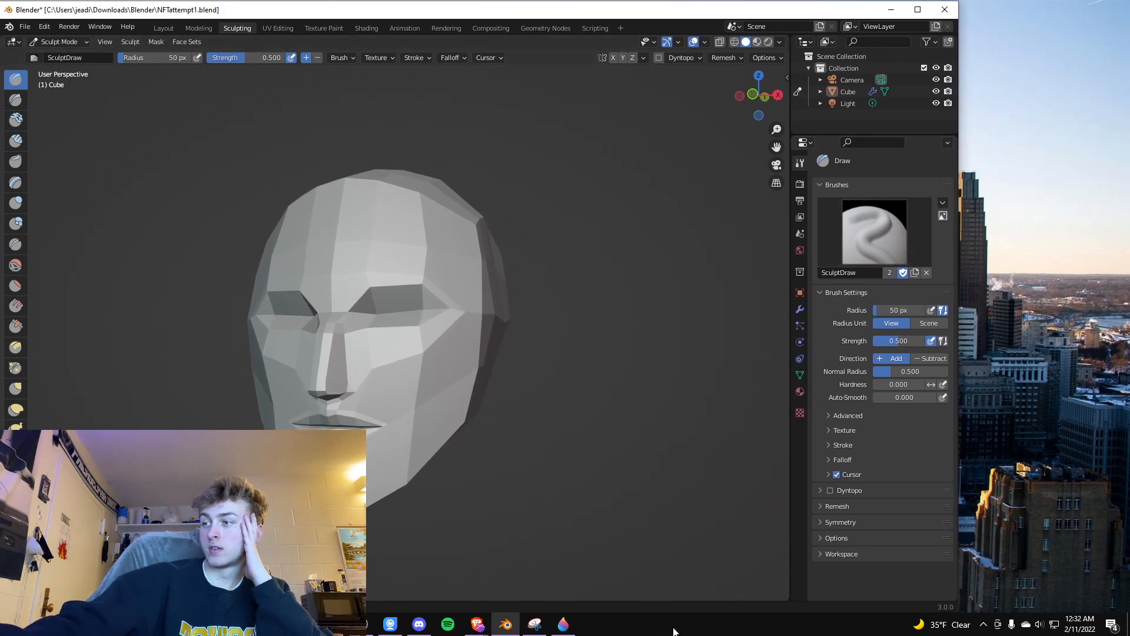
Place the Paint 3D window with the bust reference on the desktop's right side and resize both windows to fit side by side
left_click(564, 624)
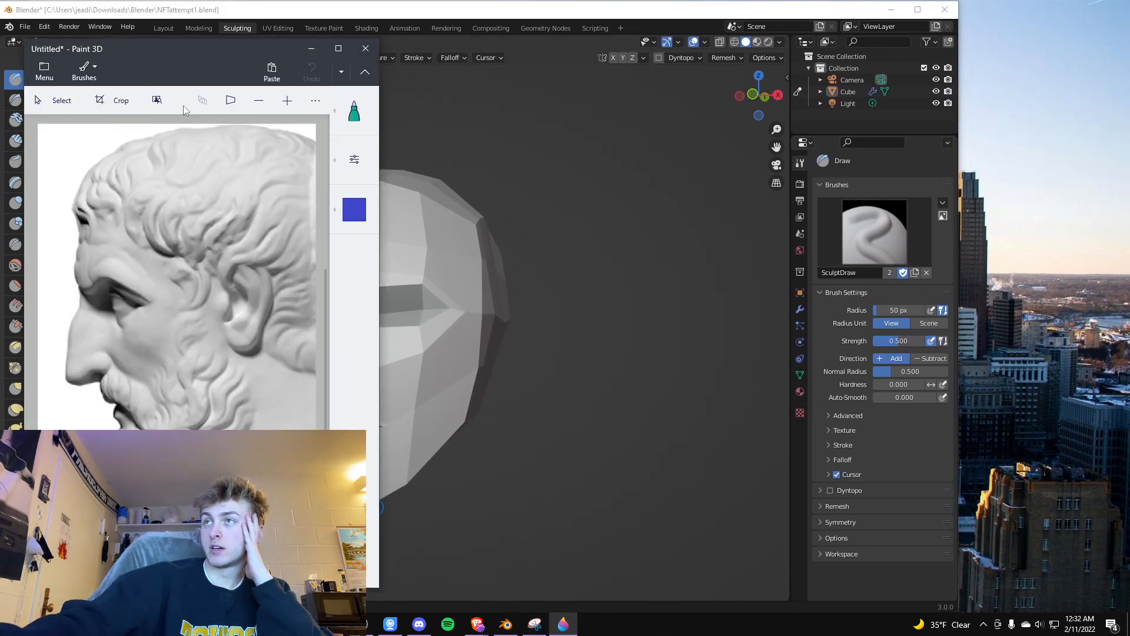
mouse_move(226, 48)
left_mouse_down()
mouse_move(791, 52)
mouse_move(981, 11)
left_mouse_up()
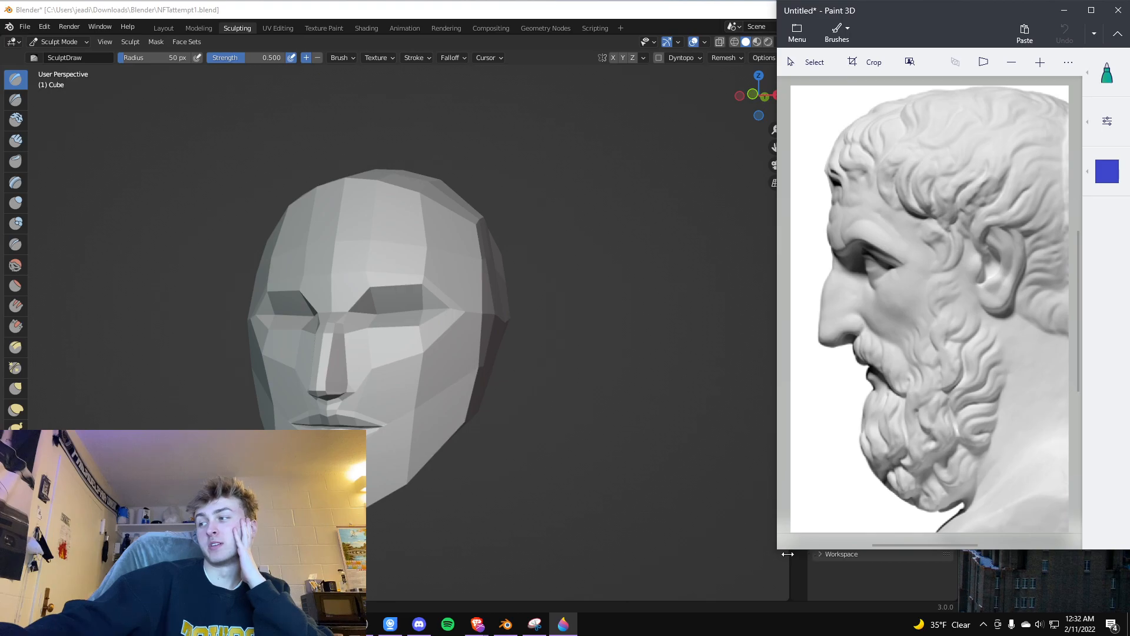
left_click_drag(778, 549, 842, 612)
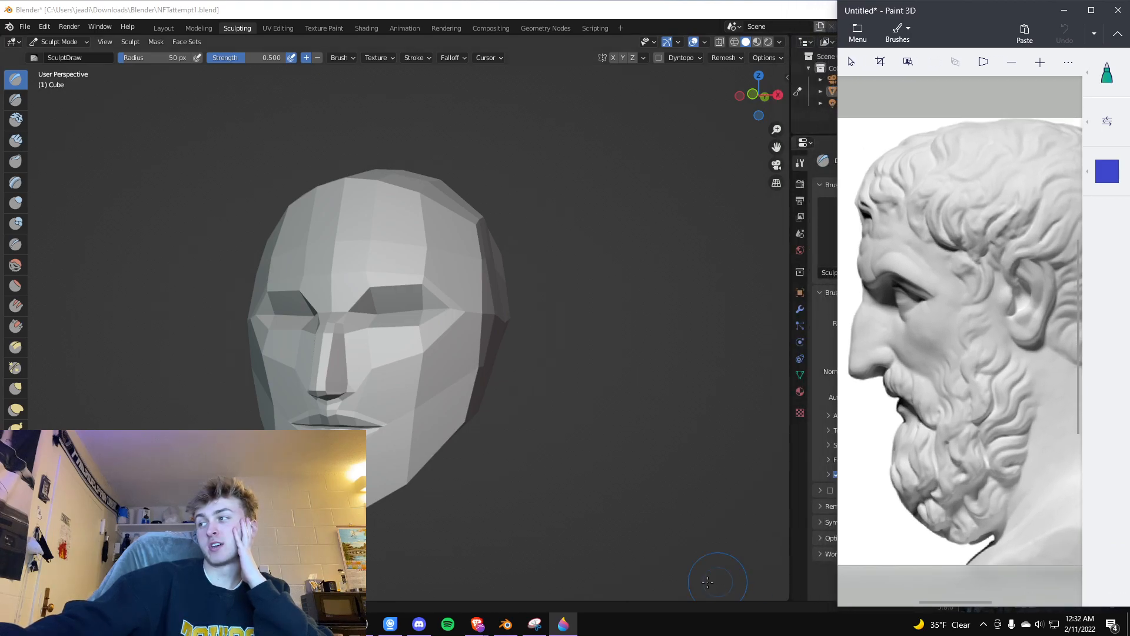
left_click(706, 190)
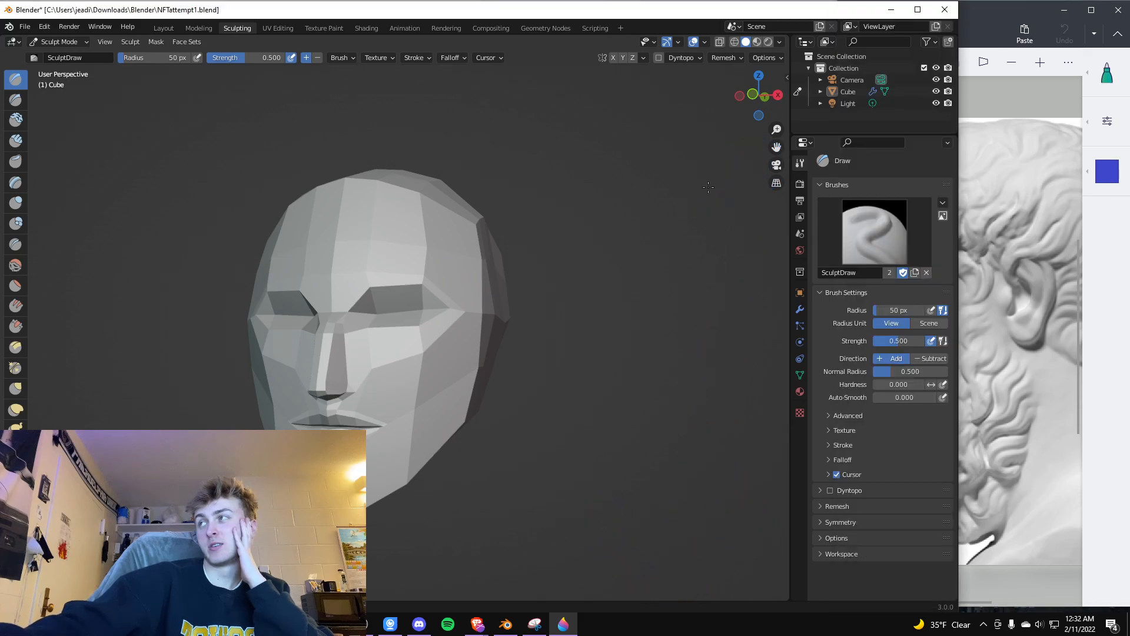
mouse_move(972, 271)
left_mouse_down()
mouse_move(861, 274)
mouse_move(842, 288)
left_mouse_up()
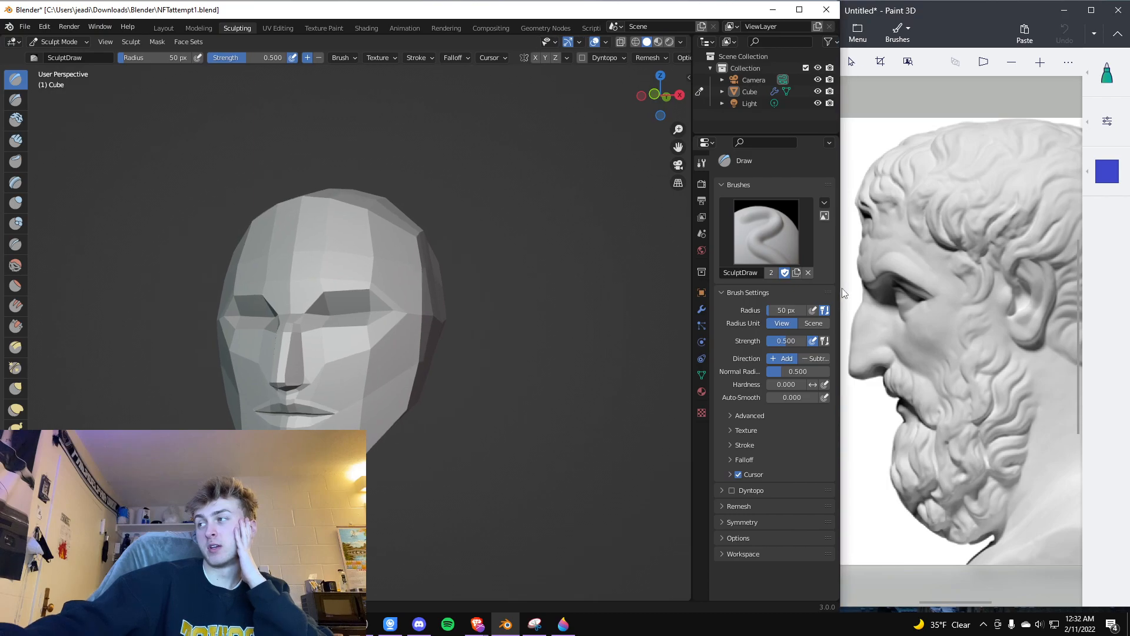
Examine the head model from the right side and the front against the bust reference
middle_click_drag(542, 377, 517, 372)
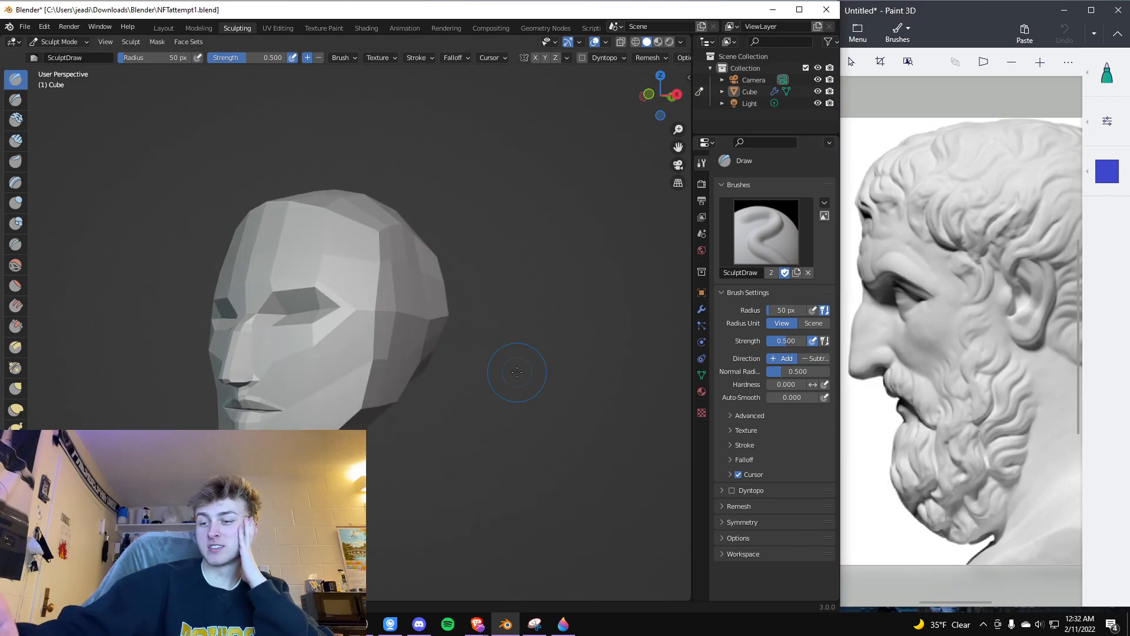
key("KP_3")
scroll(277, 388, "up", 5)
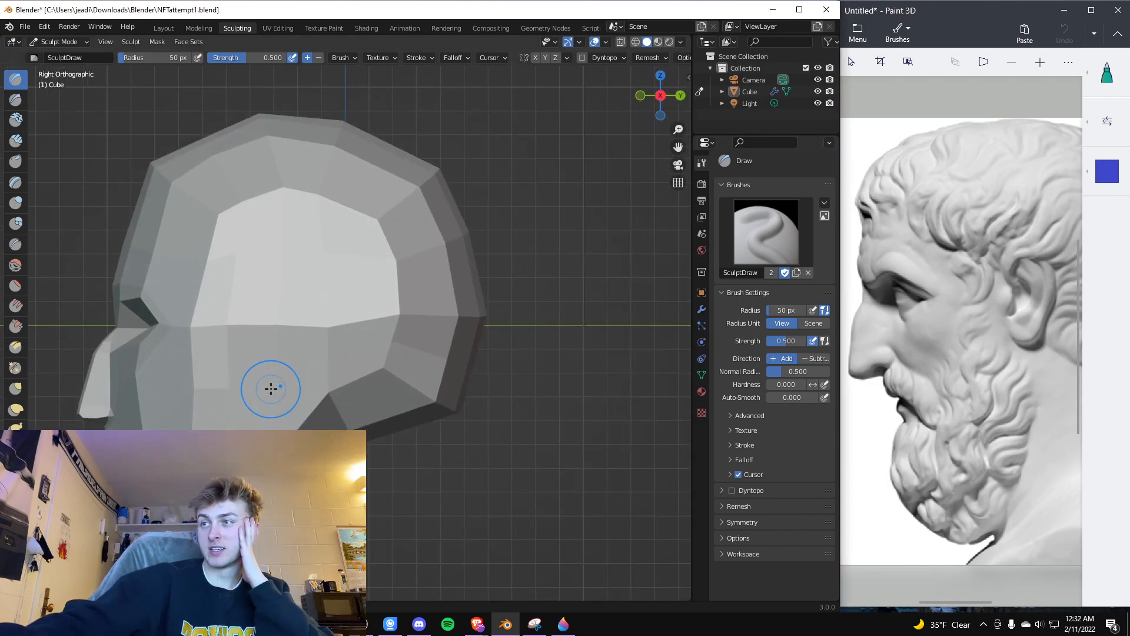
key("KP_5")
middle_click_drag(266, 389, 400, 391)
scroll(400, 391, "down", 2)
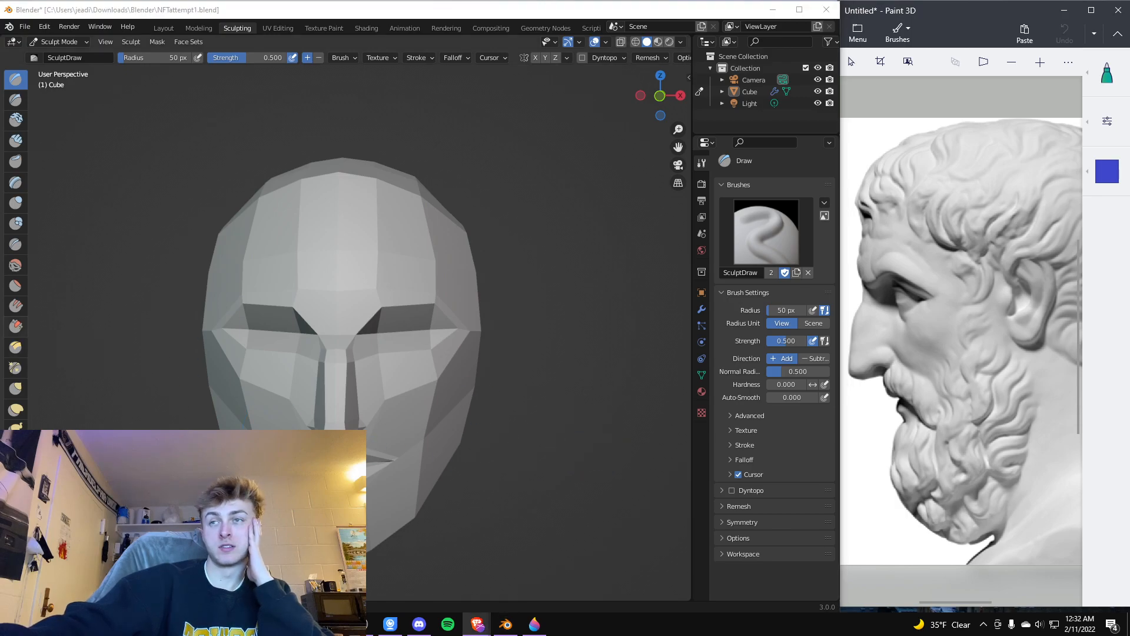
scroll(299, 394, "up", 1)
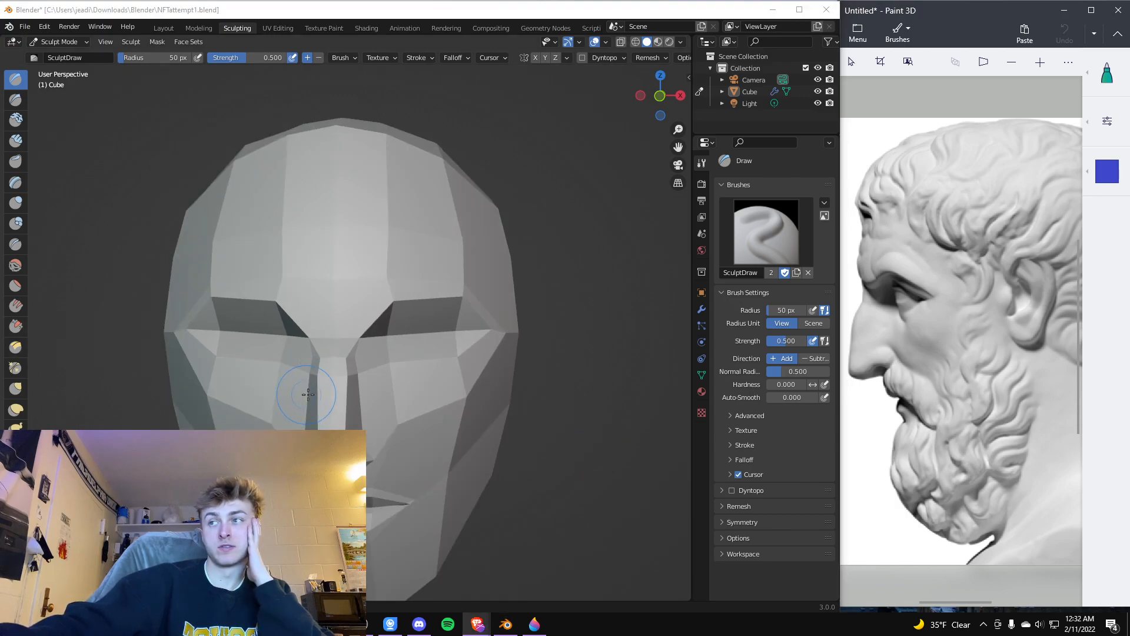
mouse_move(525, 399)
middle_mouse_down()
mouse_move(533, 373)
mouse_move(517, 401)
middle_mouse_up()
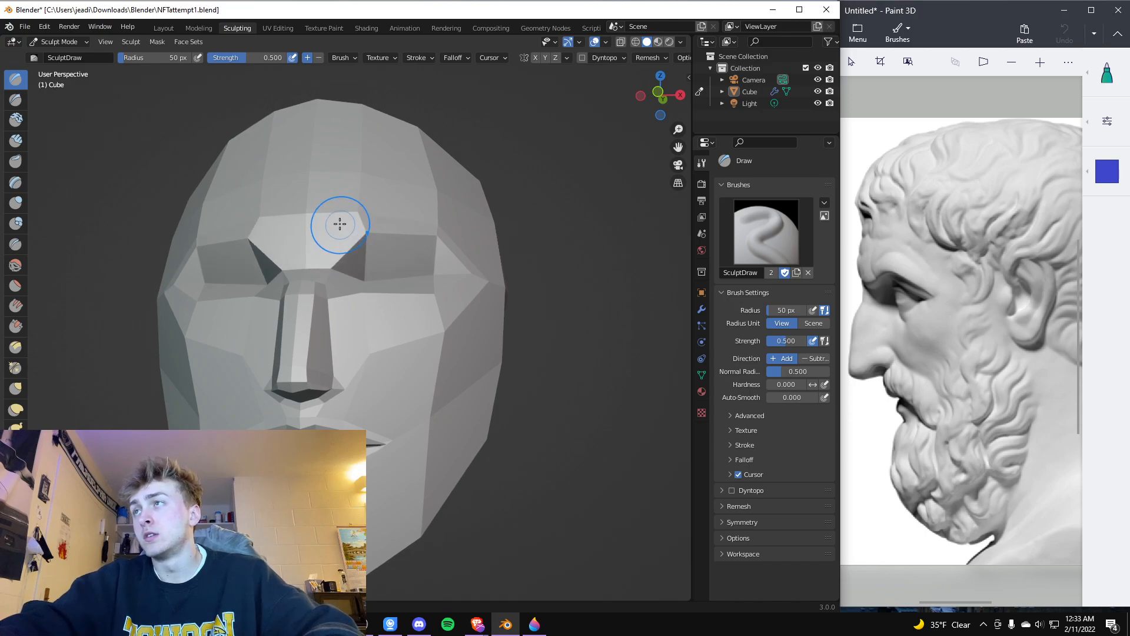
scroll(375, 222, "down", 2)
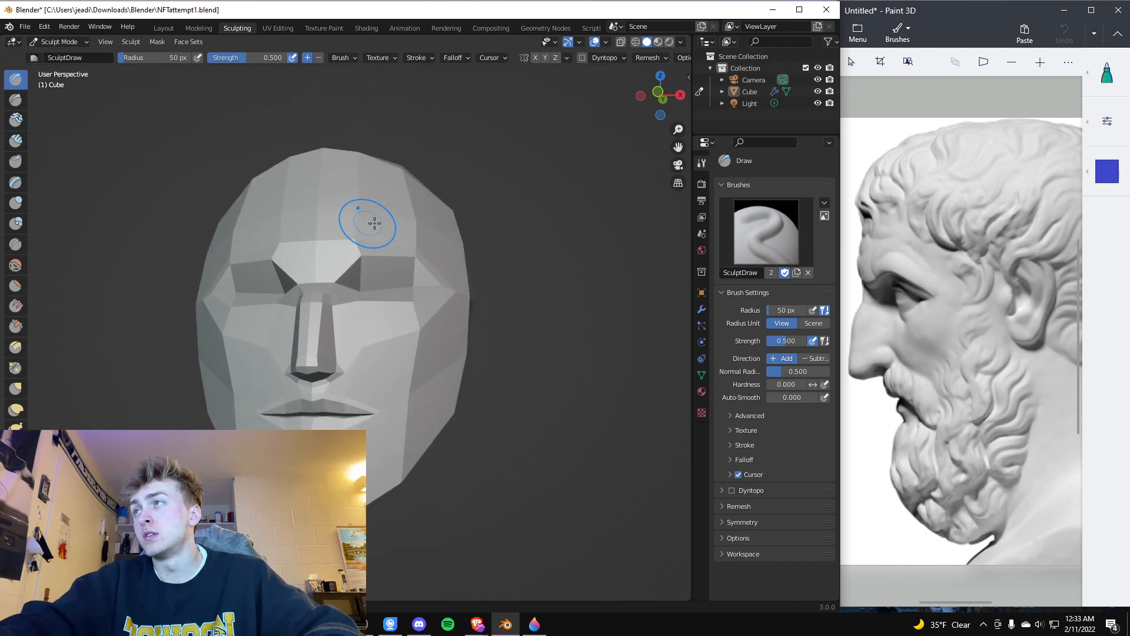
Try a voxel remesh of the head at a voxel size of 0.1 m and undo it
left_click(701, 311)
left_click(702, 163)
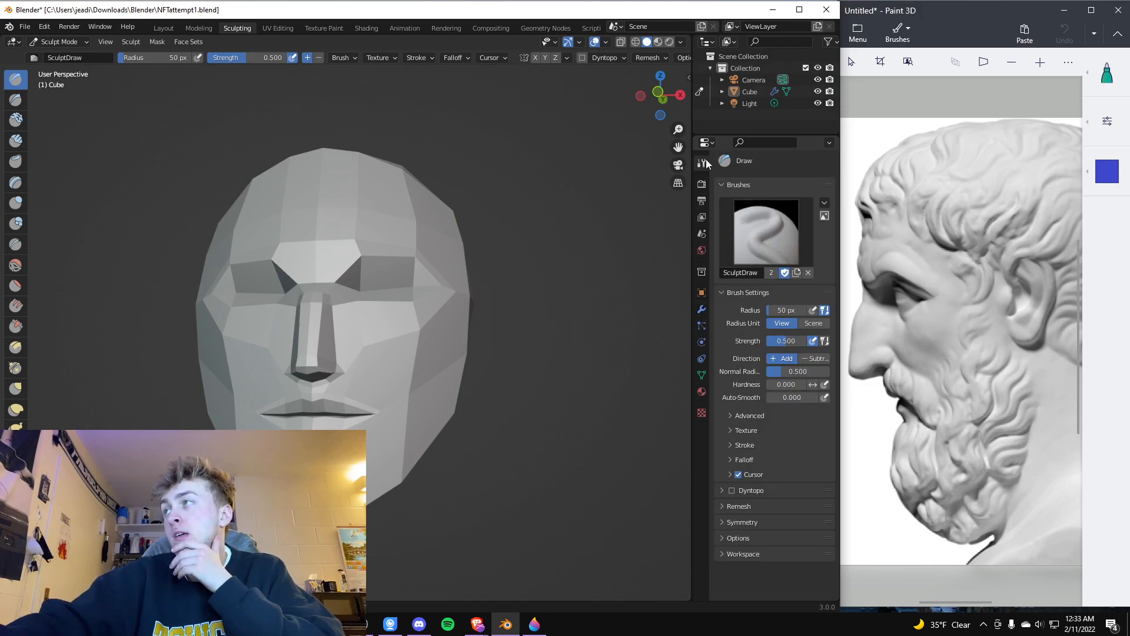
left_click(717, 506)
scroll(757, 511, "down", 1)
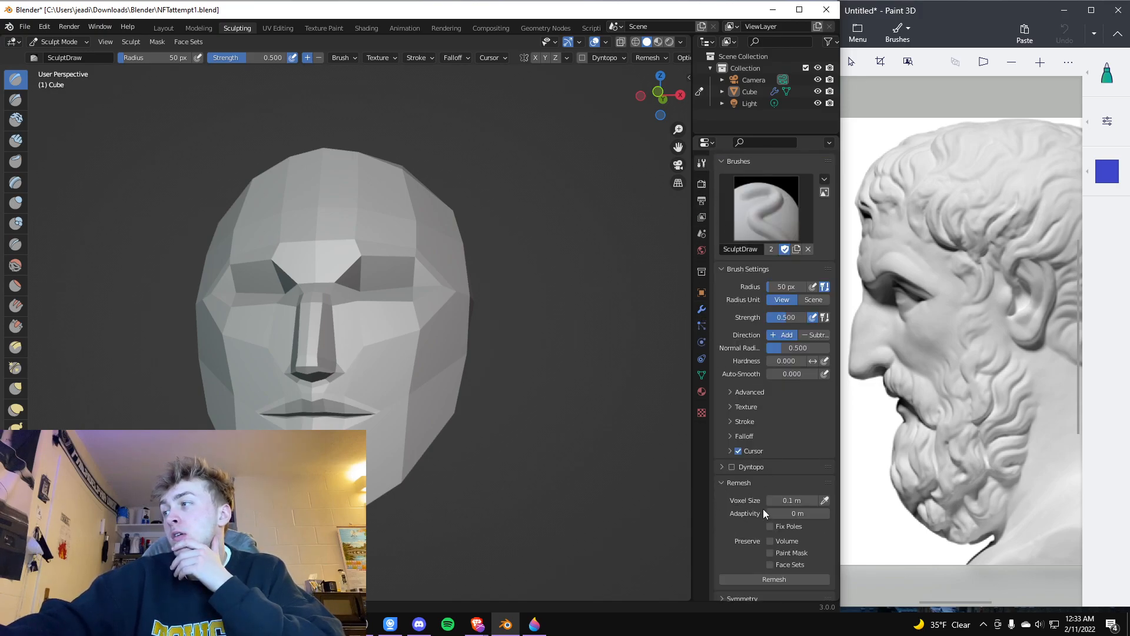
left_click(774, 580)
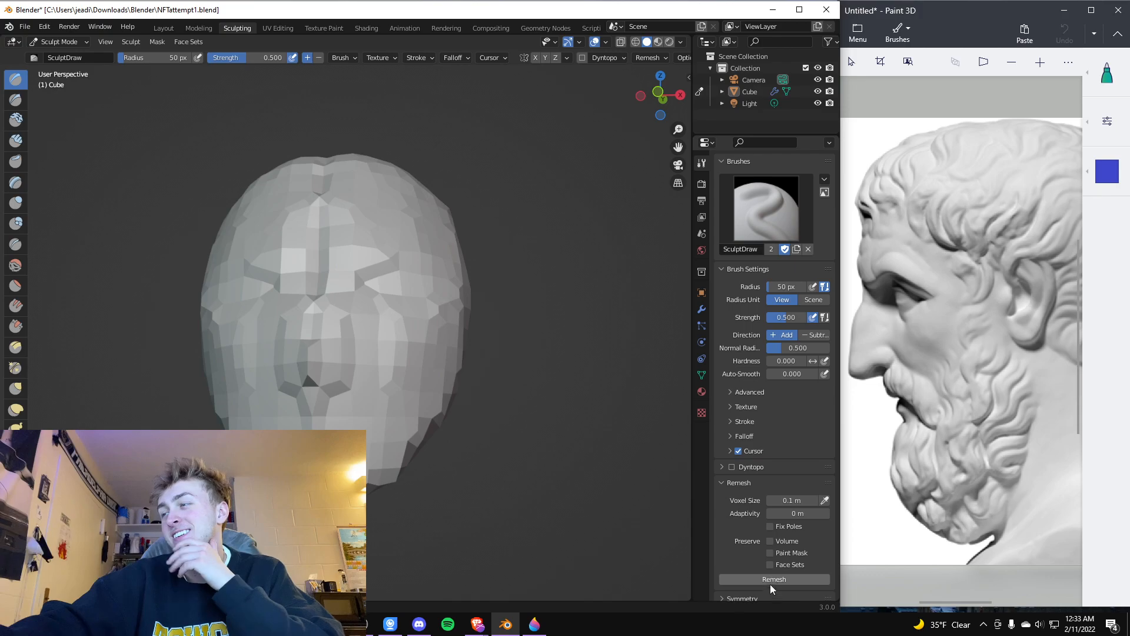
key("ctrl+z")
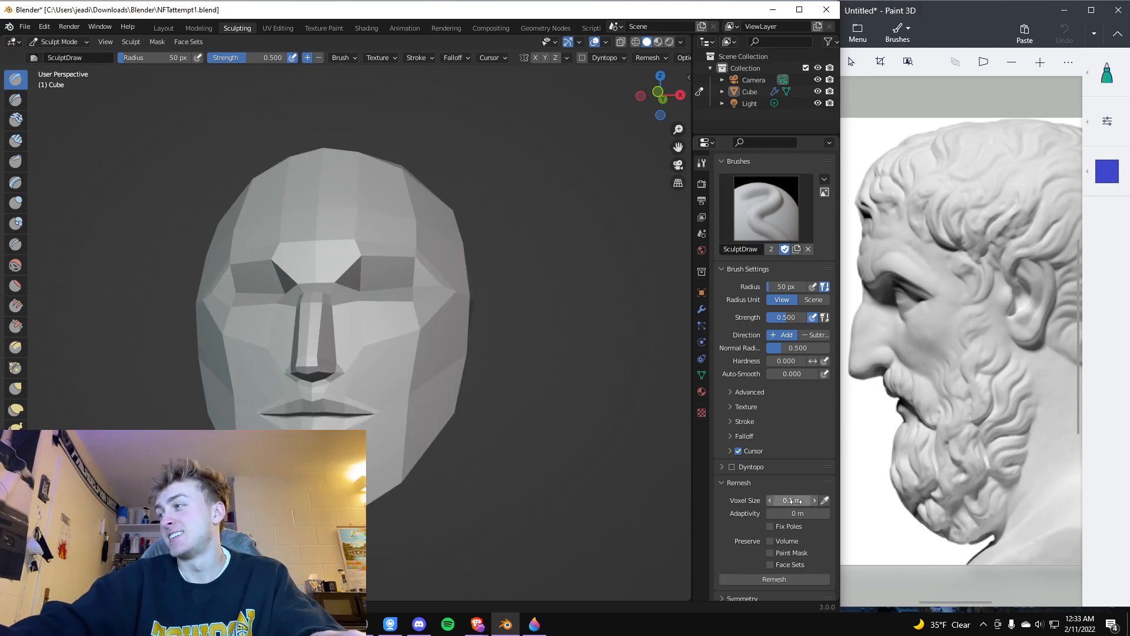
Try a finer remesh of the head with the voxel size set to 0.021 m and undo it
mouse_move(793, 501)
left_mouse_down()
mouse_move(806, 500)
mouse_move(751, 500)
mouse_move(789, 501)
left_mouse_up()
left_click(774, 581)
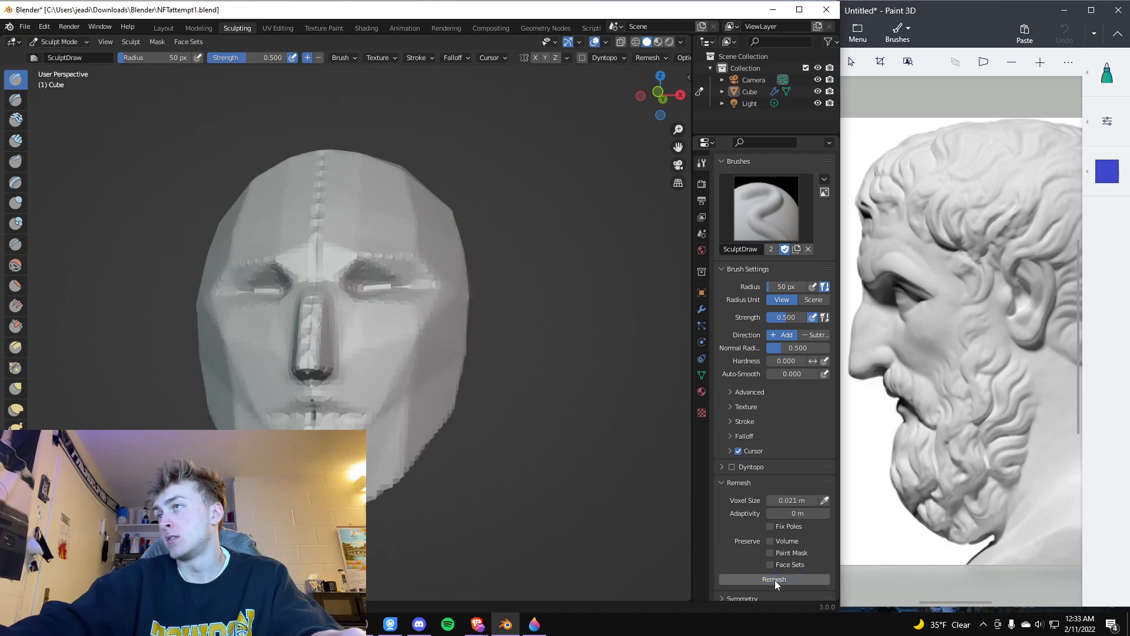
key("ctrl+z")
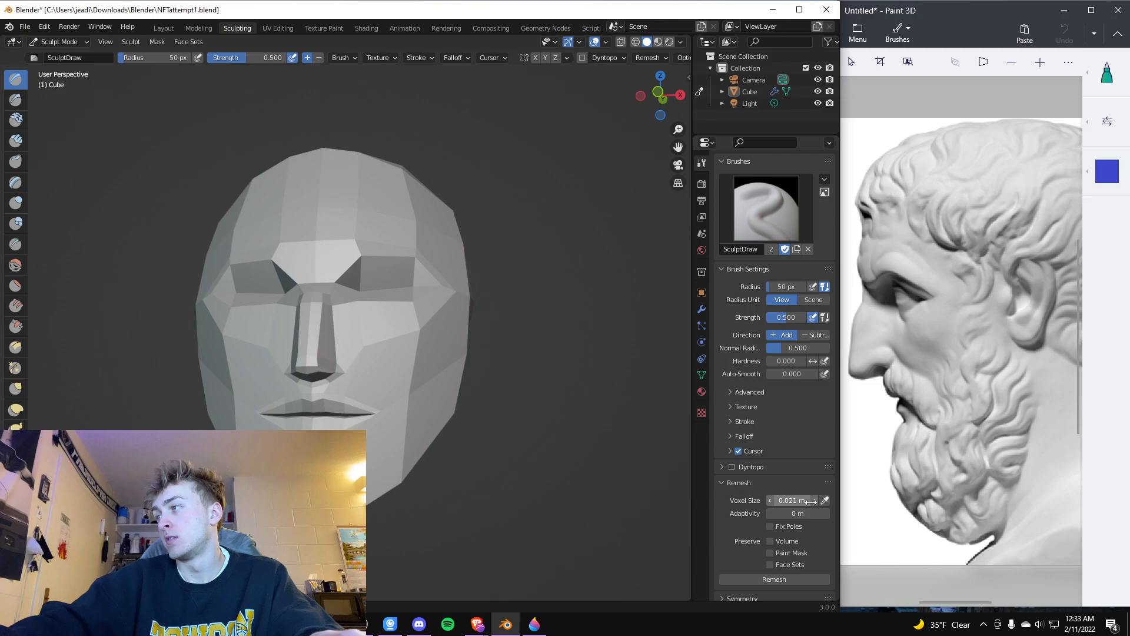
Try coarser remeshes of the head with the voxel size raised to 0.123 m, undoing each one
left_click_drag(792, 501, 823, 501)
left_click(775, 579)
key("ctrl+z")
left_click(787, 580)
key("ctrl+z")
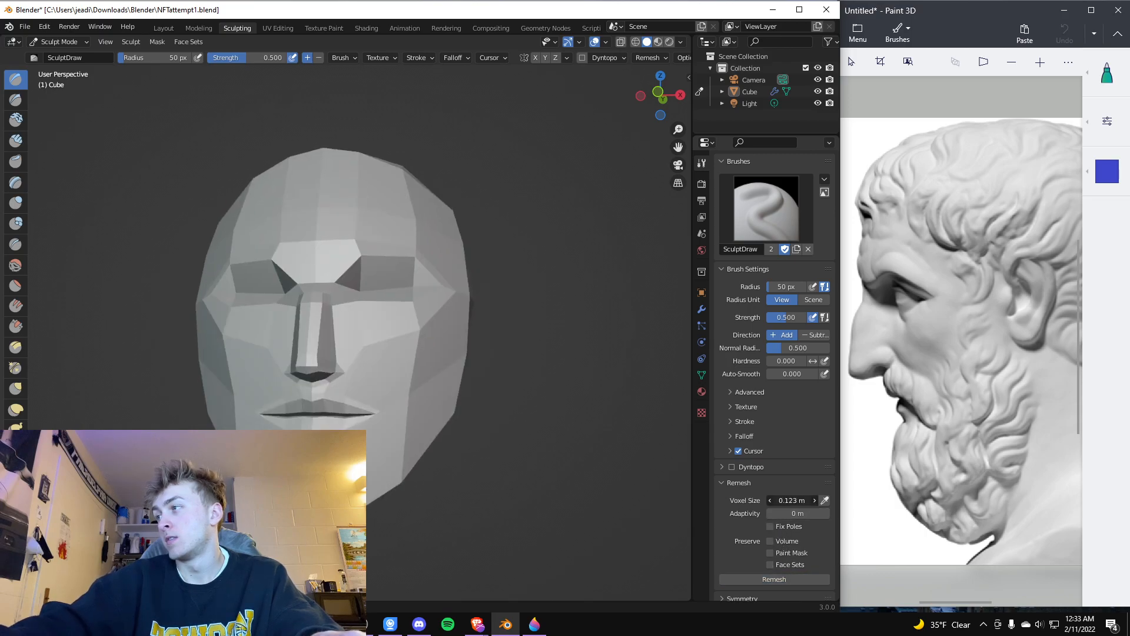
left_click(774, 579)
key("ctrl+z")
Try remeshing the head with the voxel size set to 0.194 m and undo it
left_click_drag(792, 501, 834, 501)
left_click(768, 579)
key("ctrl+z")
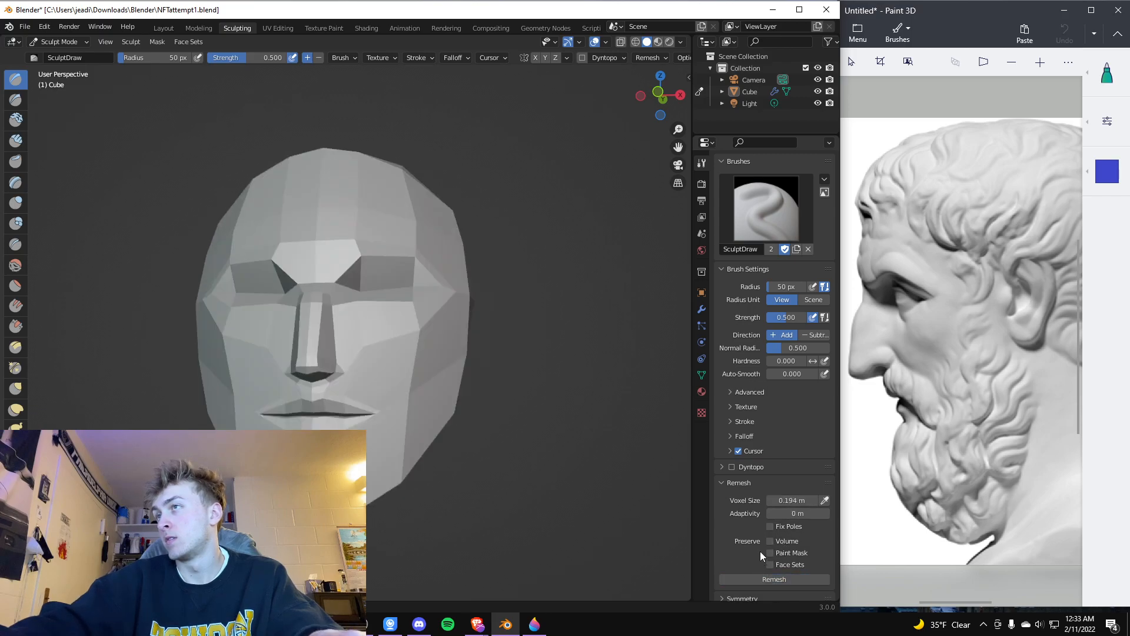
Try remeshing the head with the voxel size set to 0.0001 m and undo it
left_click_drag(796, 501, 771, 501)
left_click(753, 578)
key("ctrl+z")
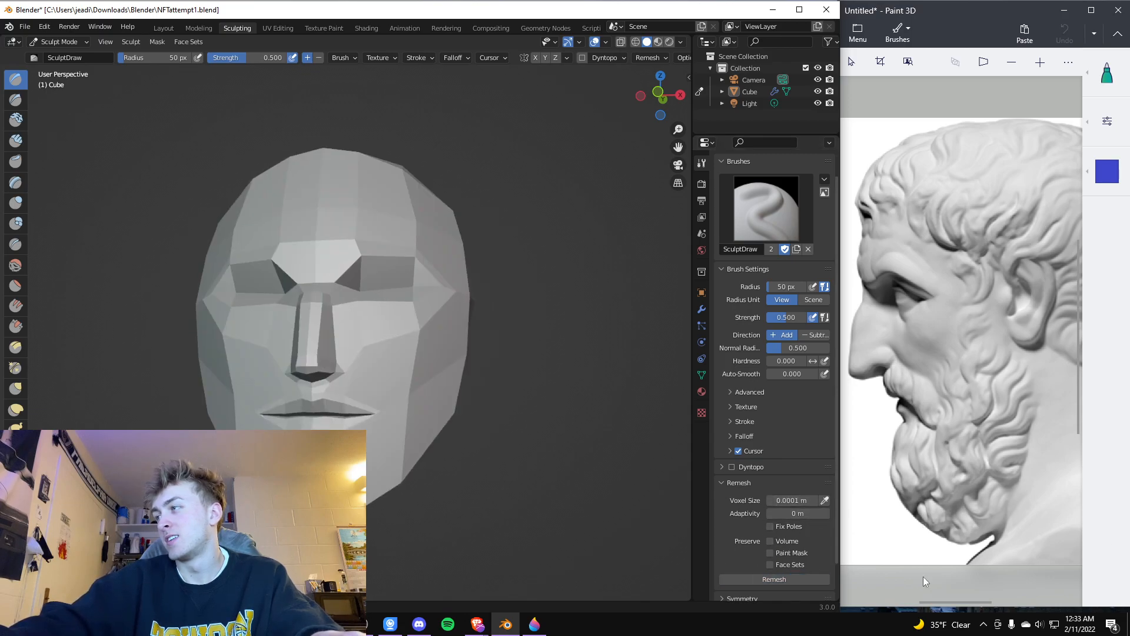